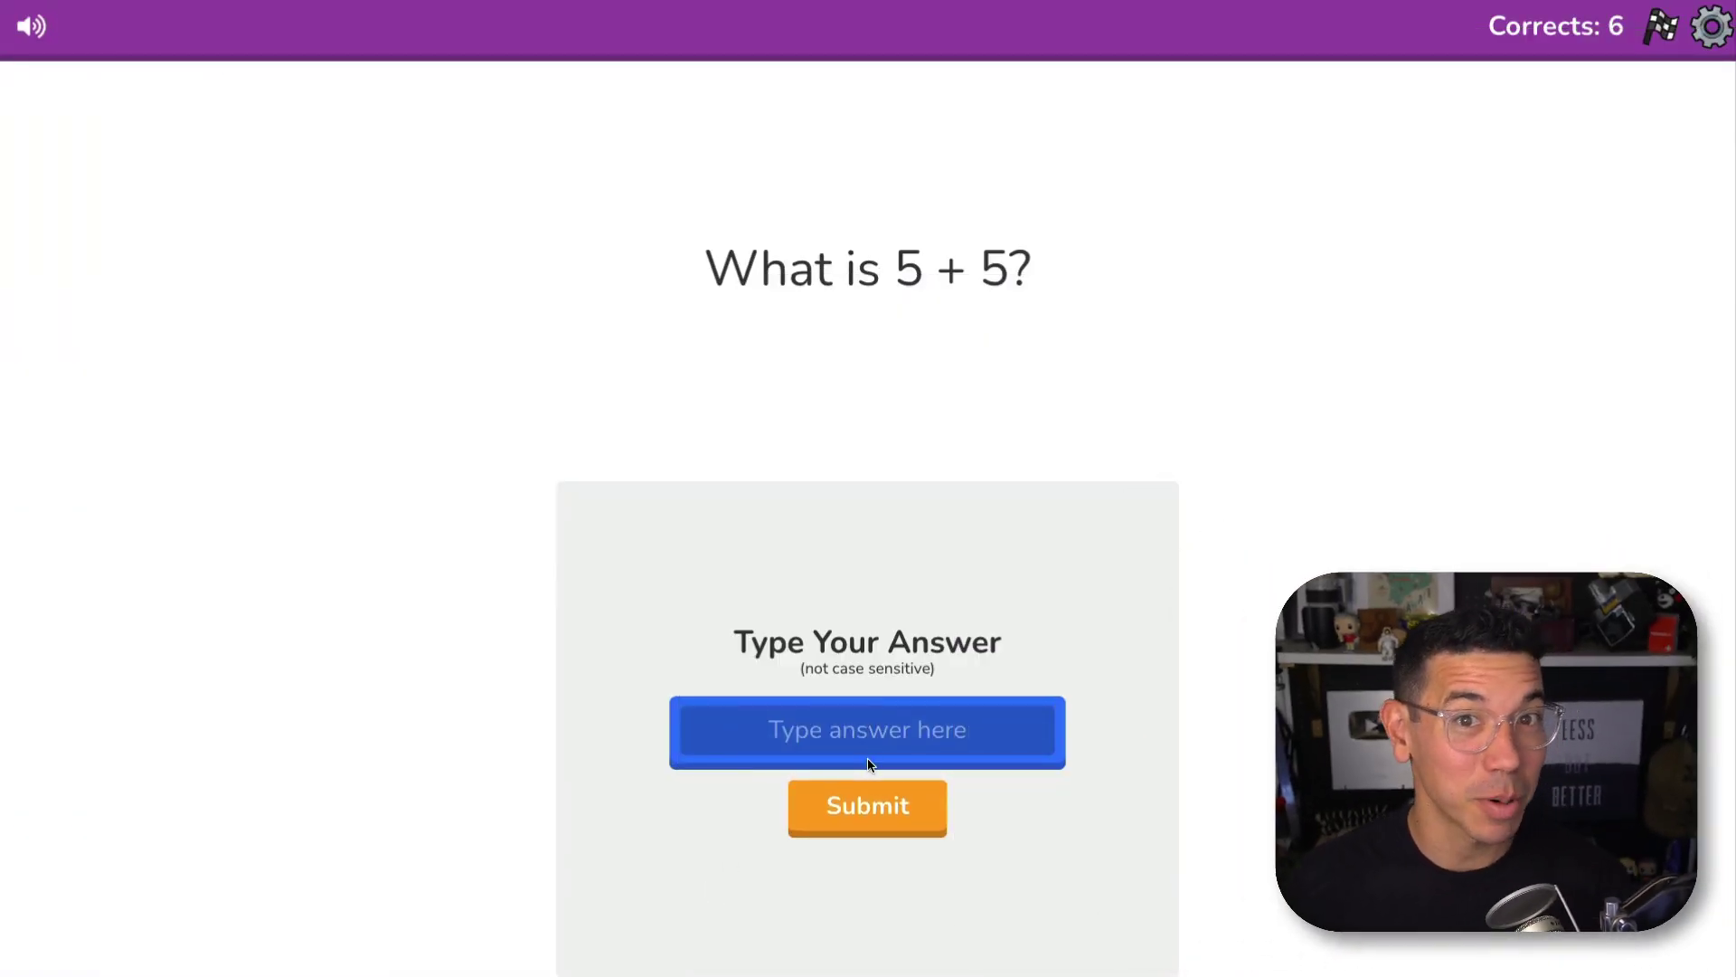
Step: Submit 10 as the answer, continue, and answer 1 x 8 with 8
key("Return")
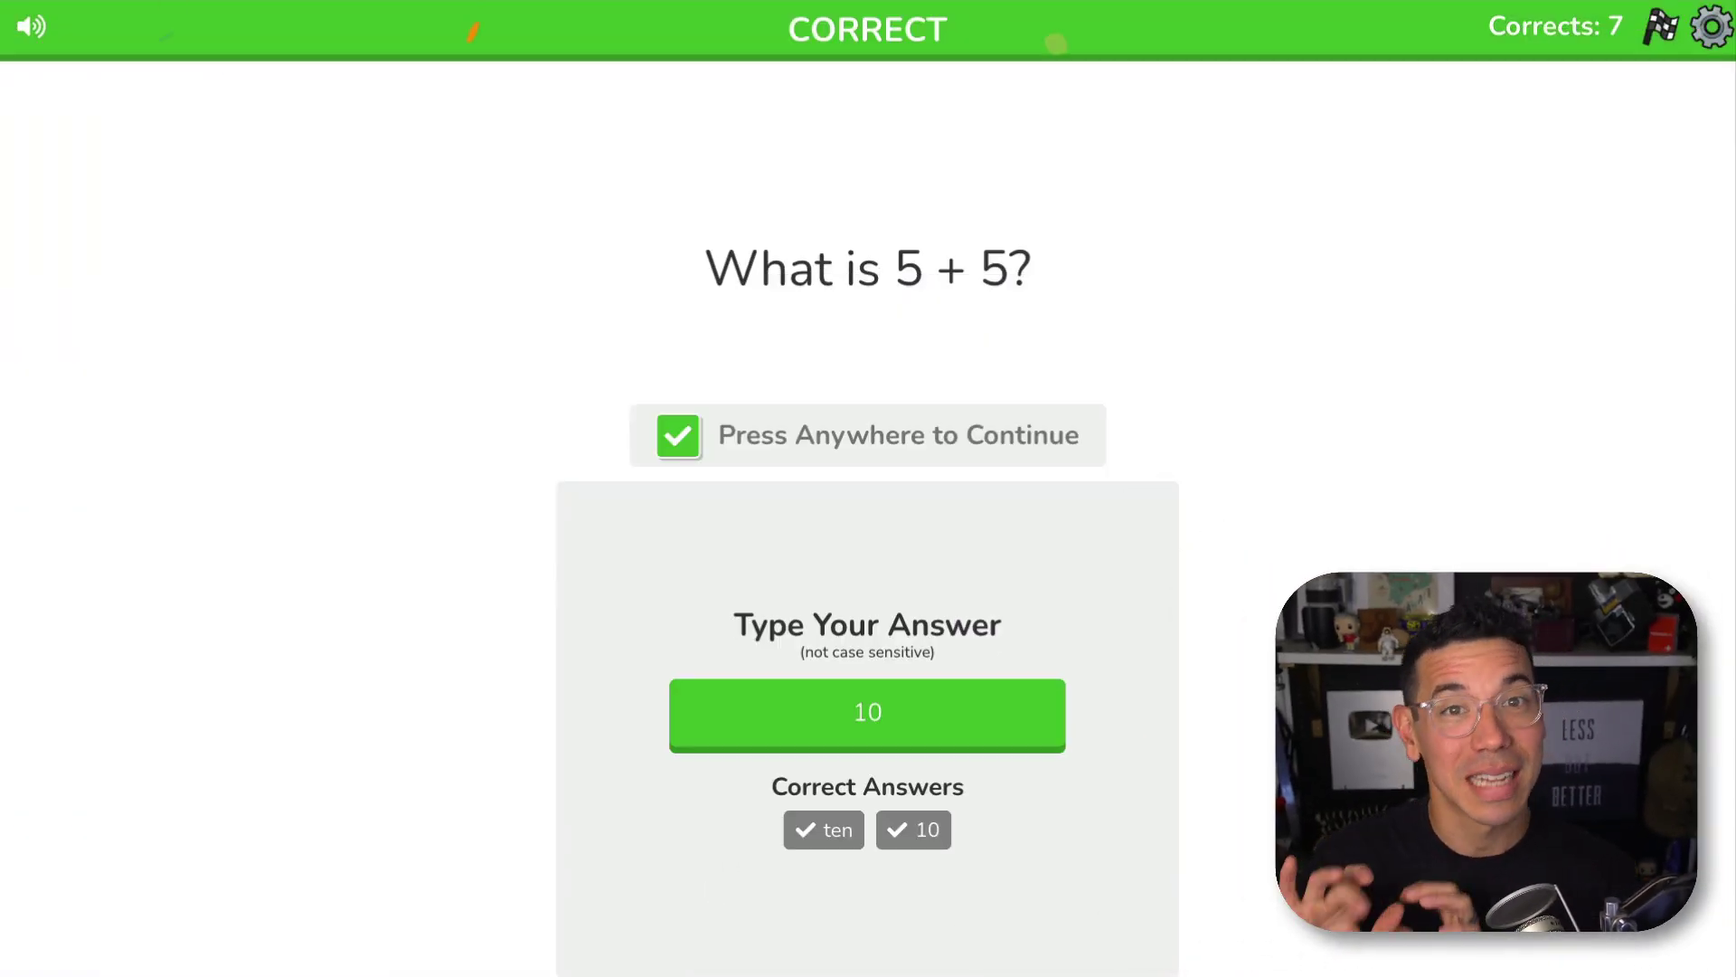
left_click(1248, 701)
left_click(776, 559)
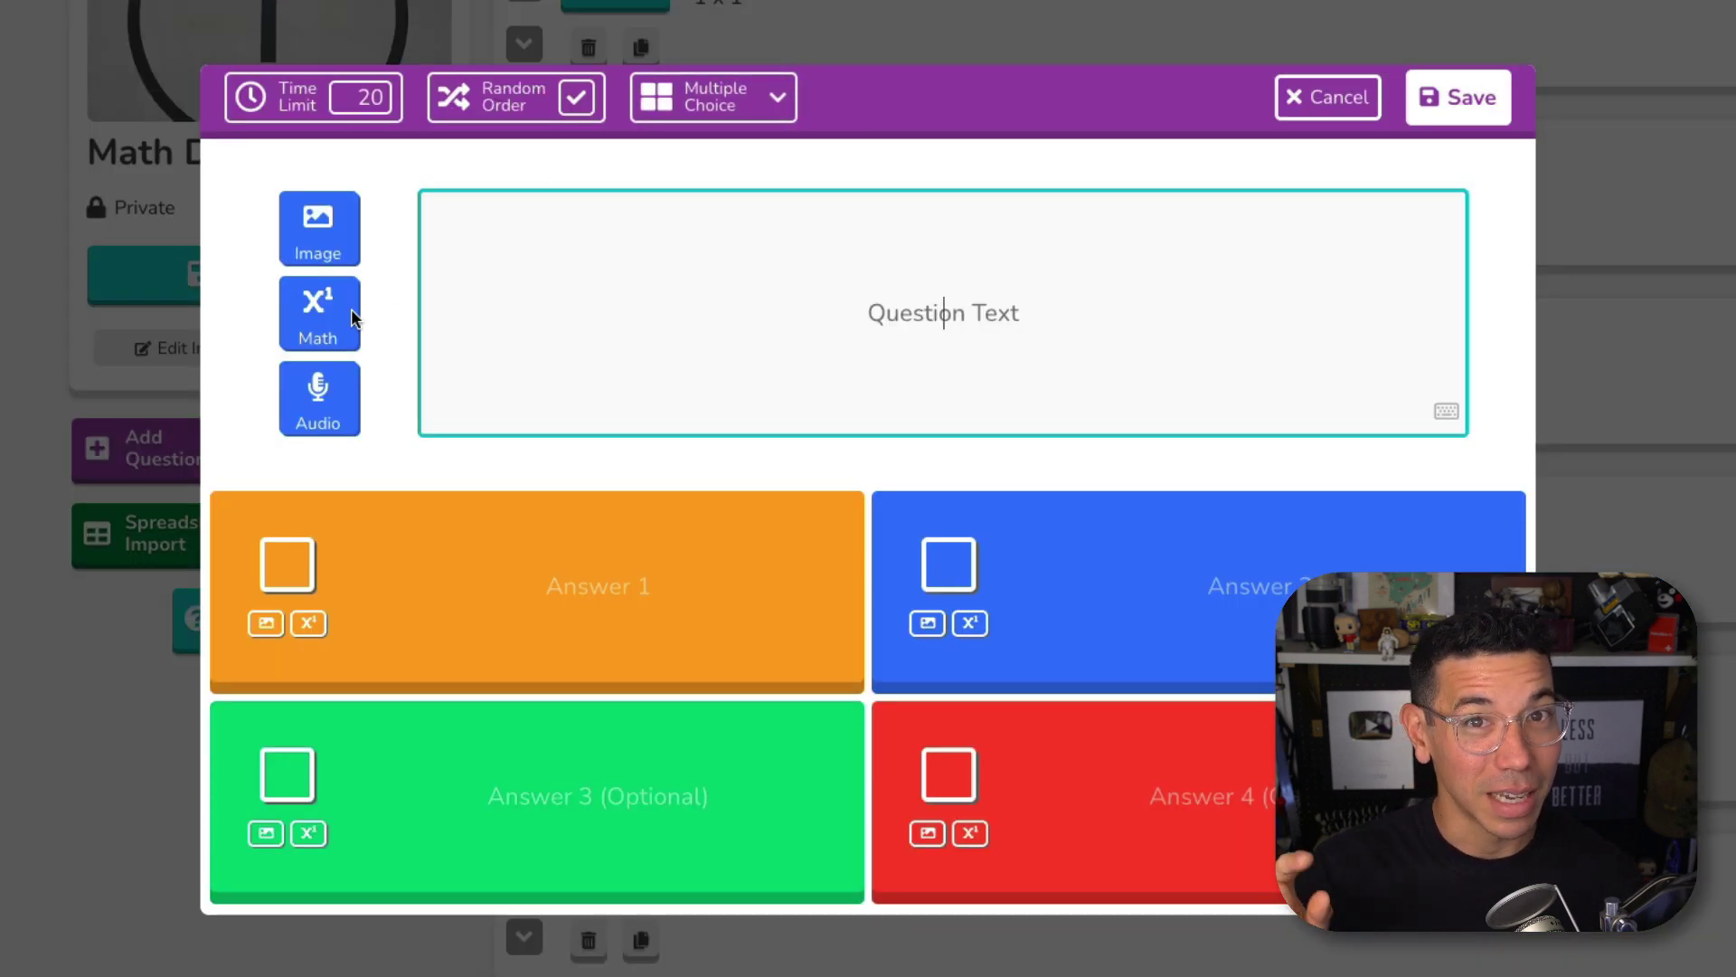
Step: Insert the fraction equation from the Equation Editor and start the question text with 'S'
left_click(351, 307)
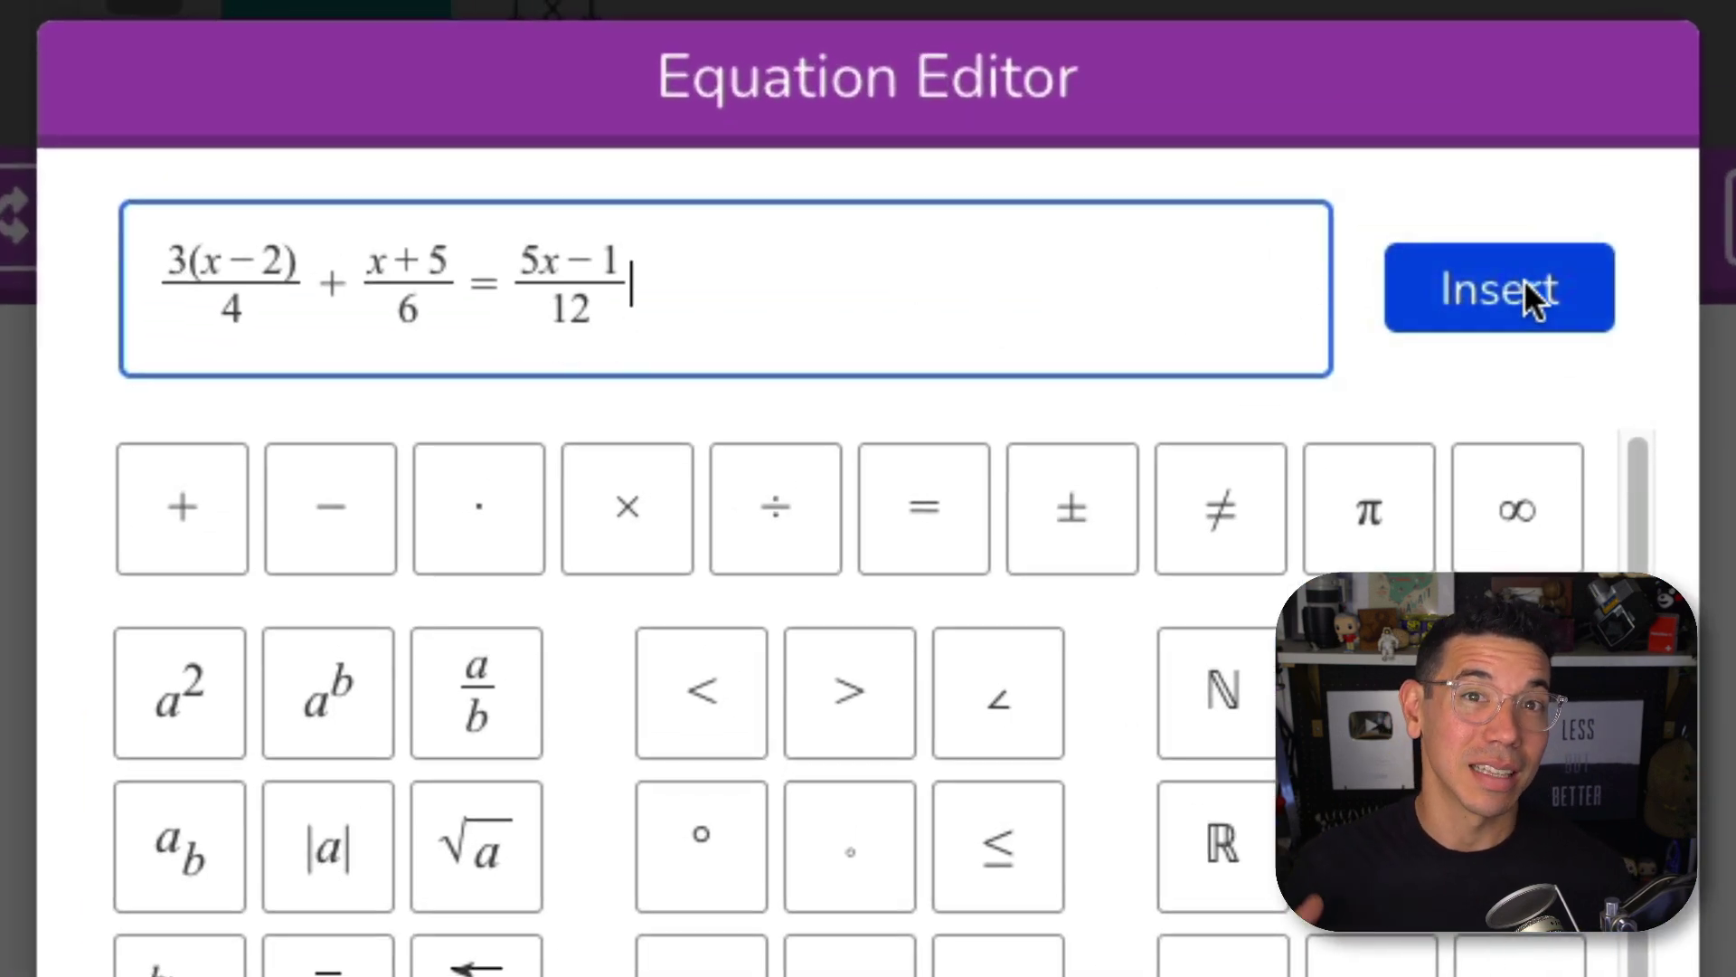
left_click(1523, 287)
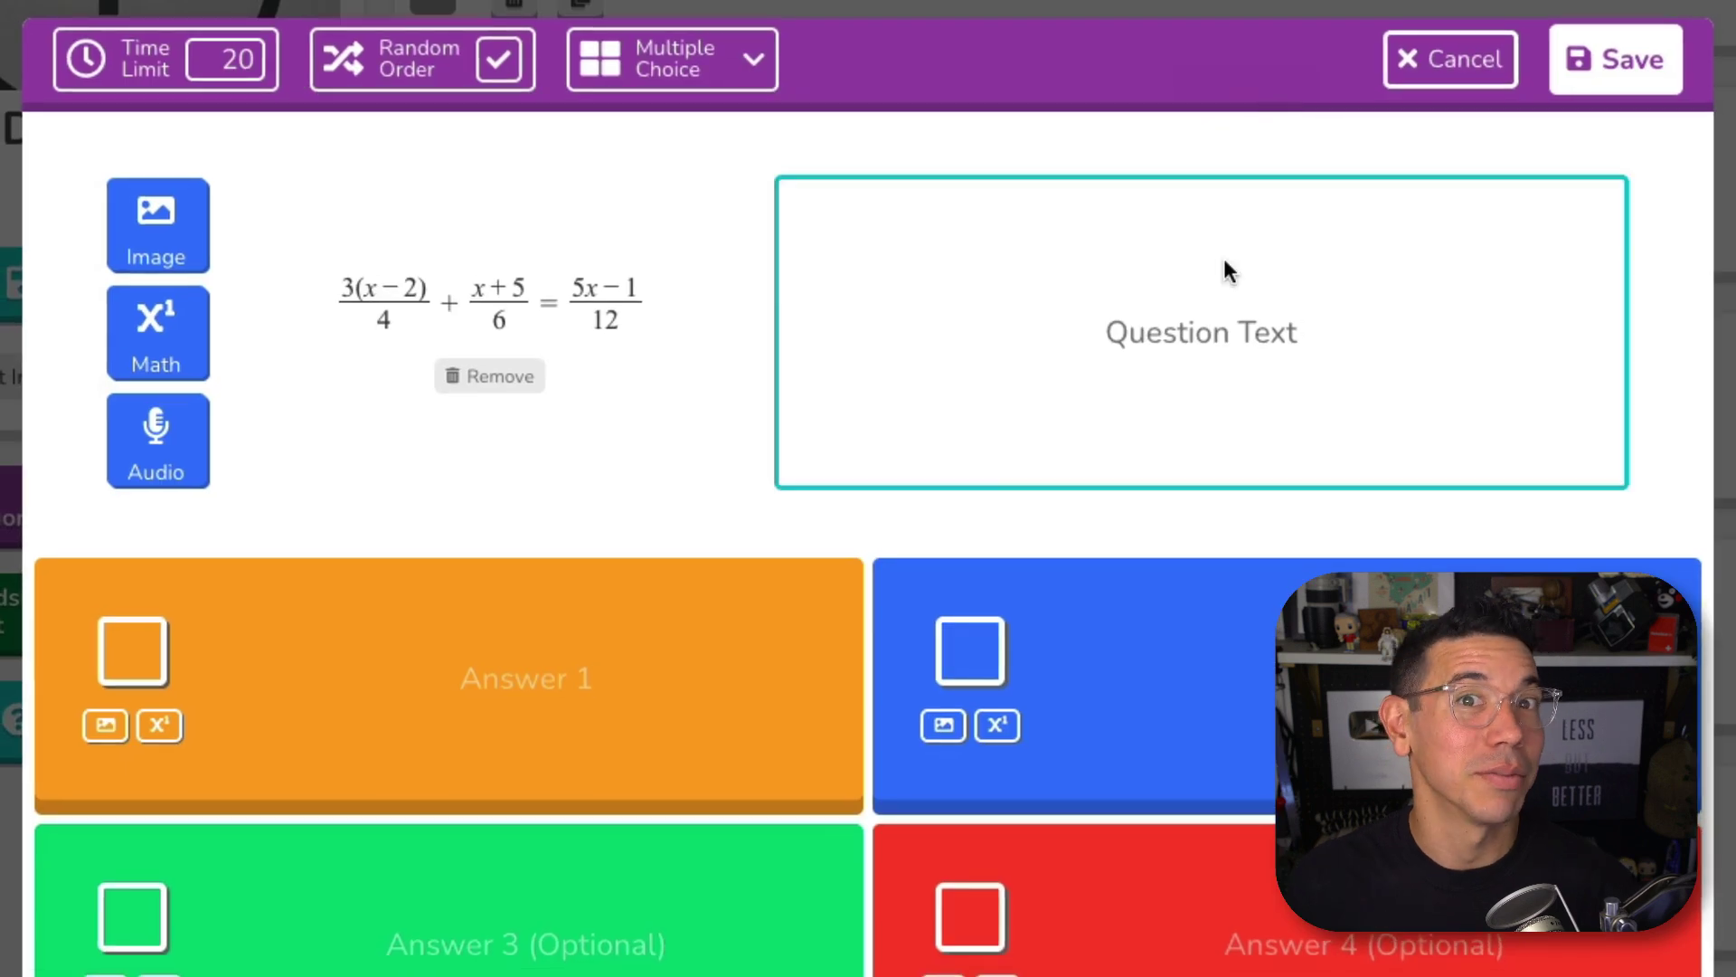
left_click(1226, 262)
type("S")
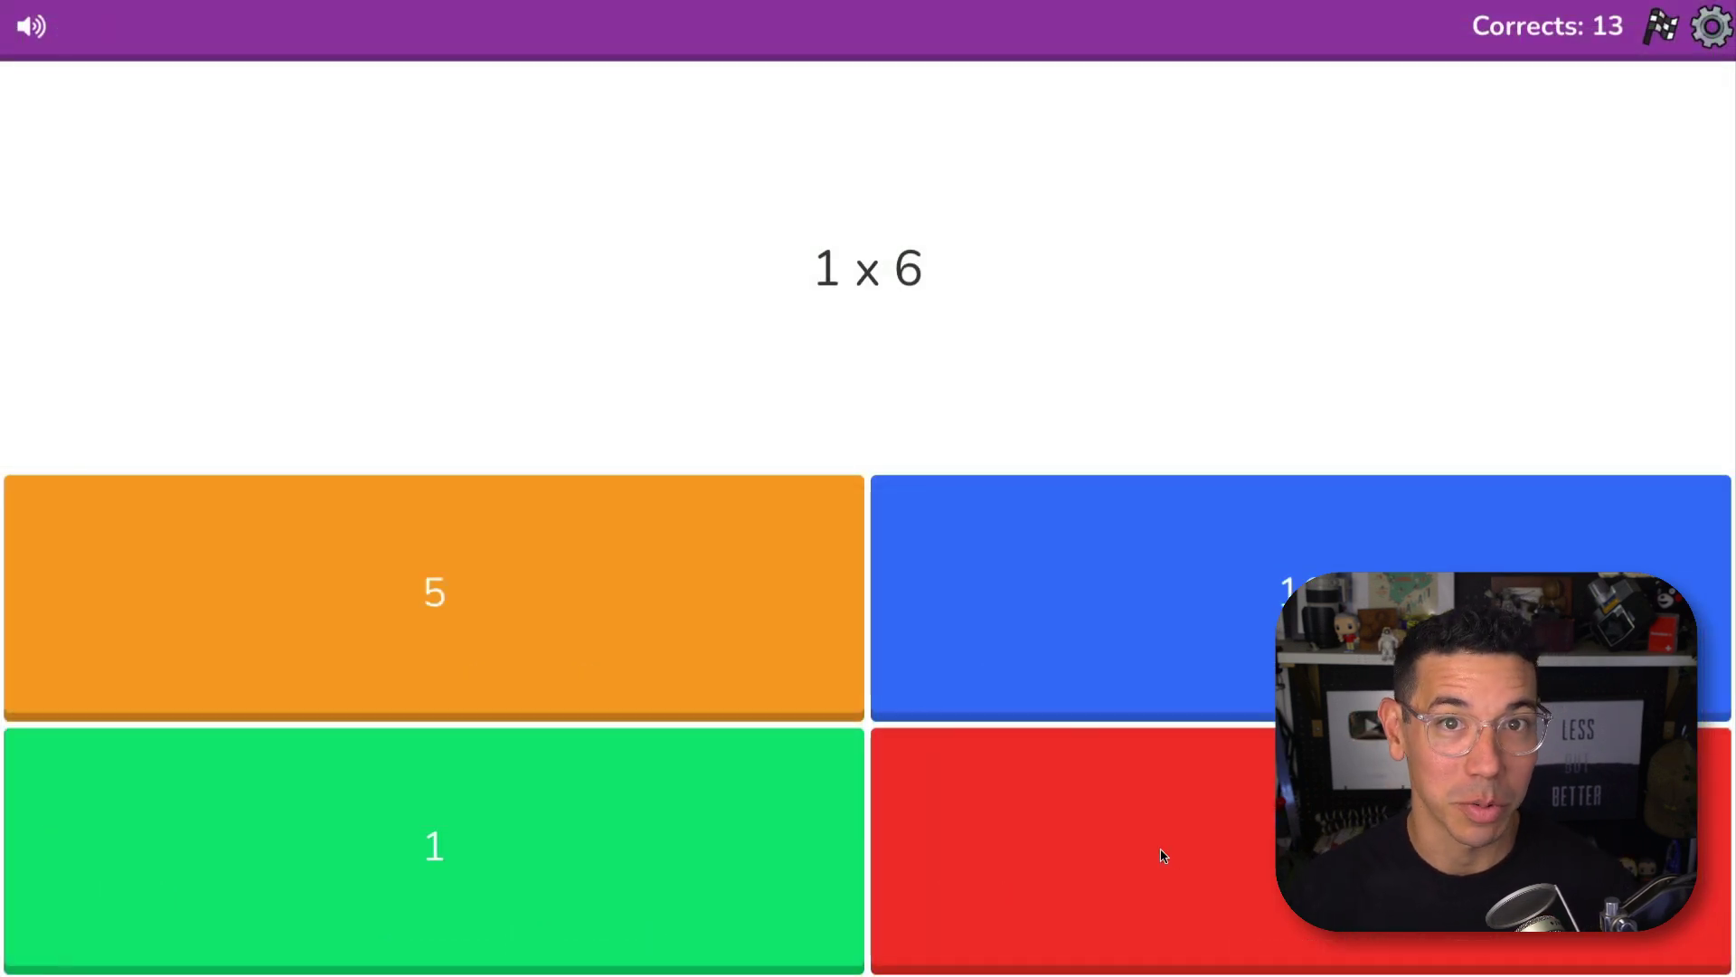
Step: Answer 1 x 6 with 6 and answer 1 x 1 correctly, continuing after each
left_click(1159, 854)
left_click(1167, 838)
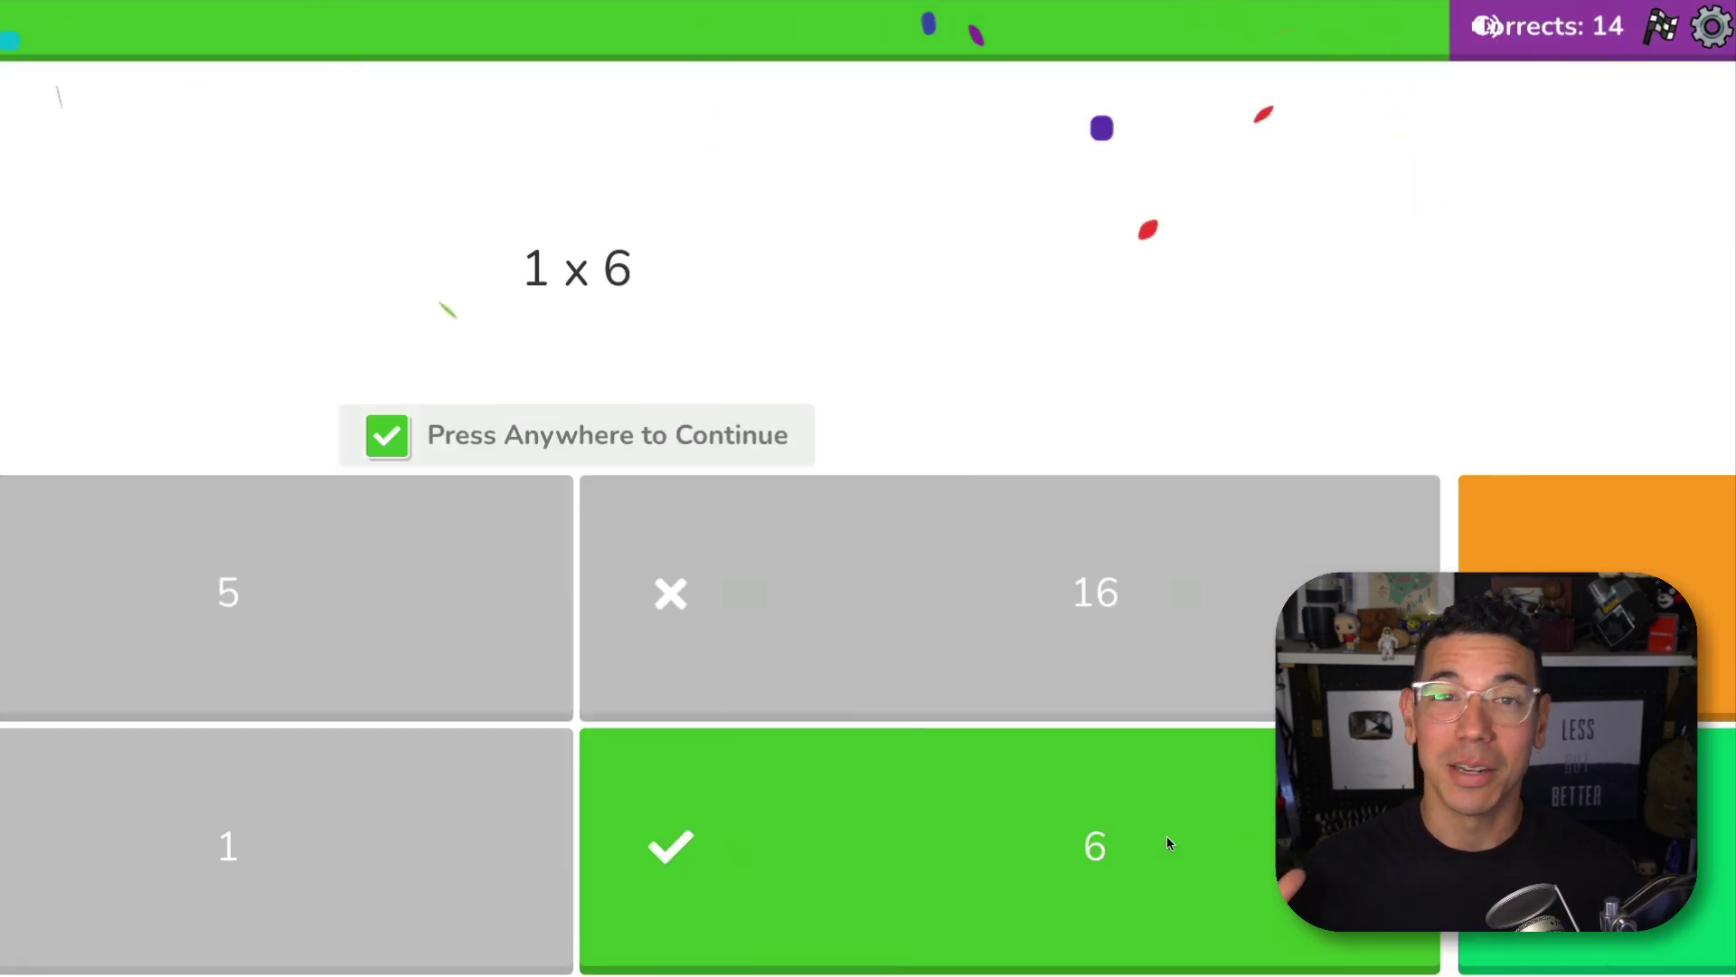
left_click(1148, 841)
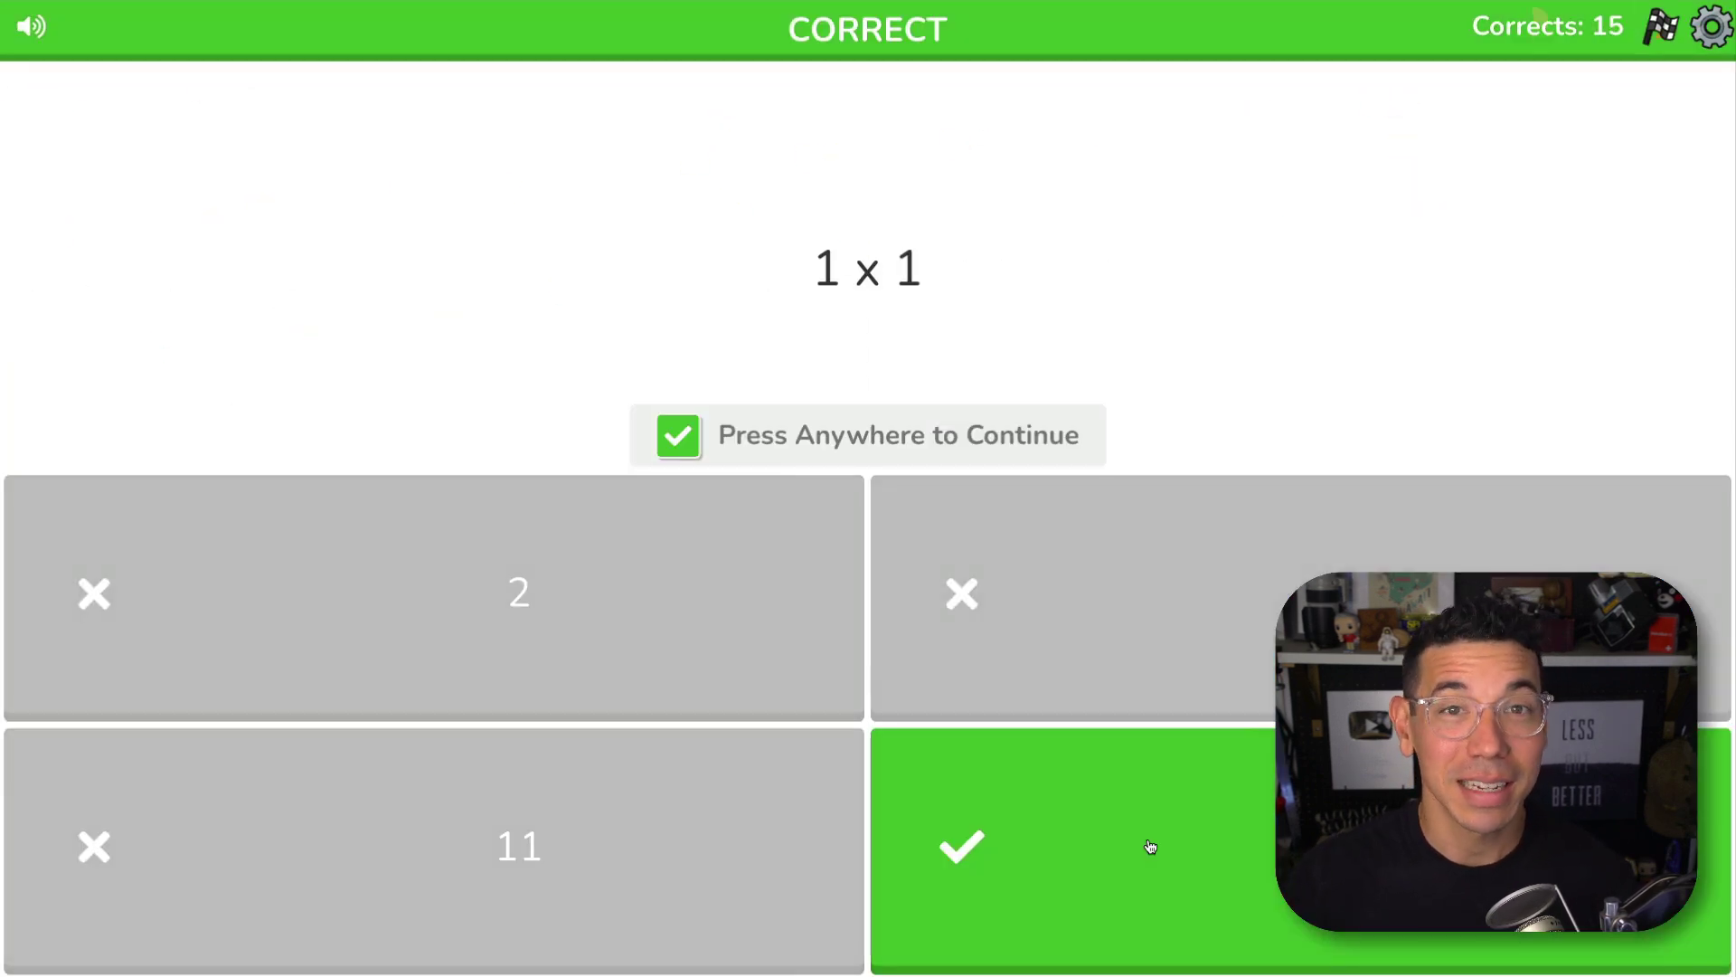
left_click(1148, 842)
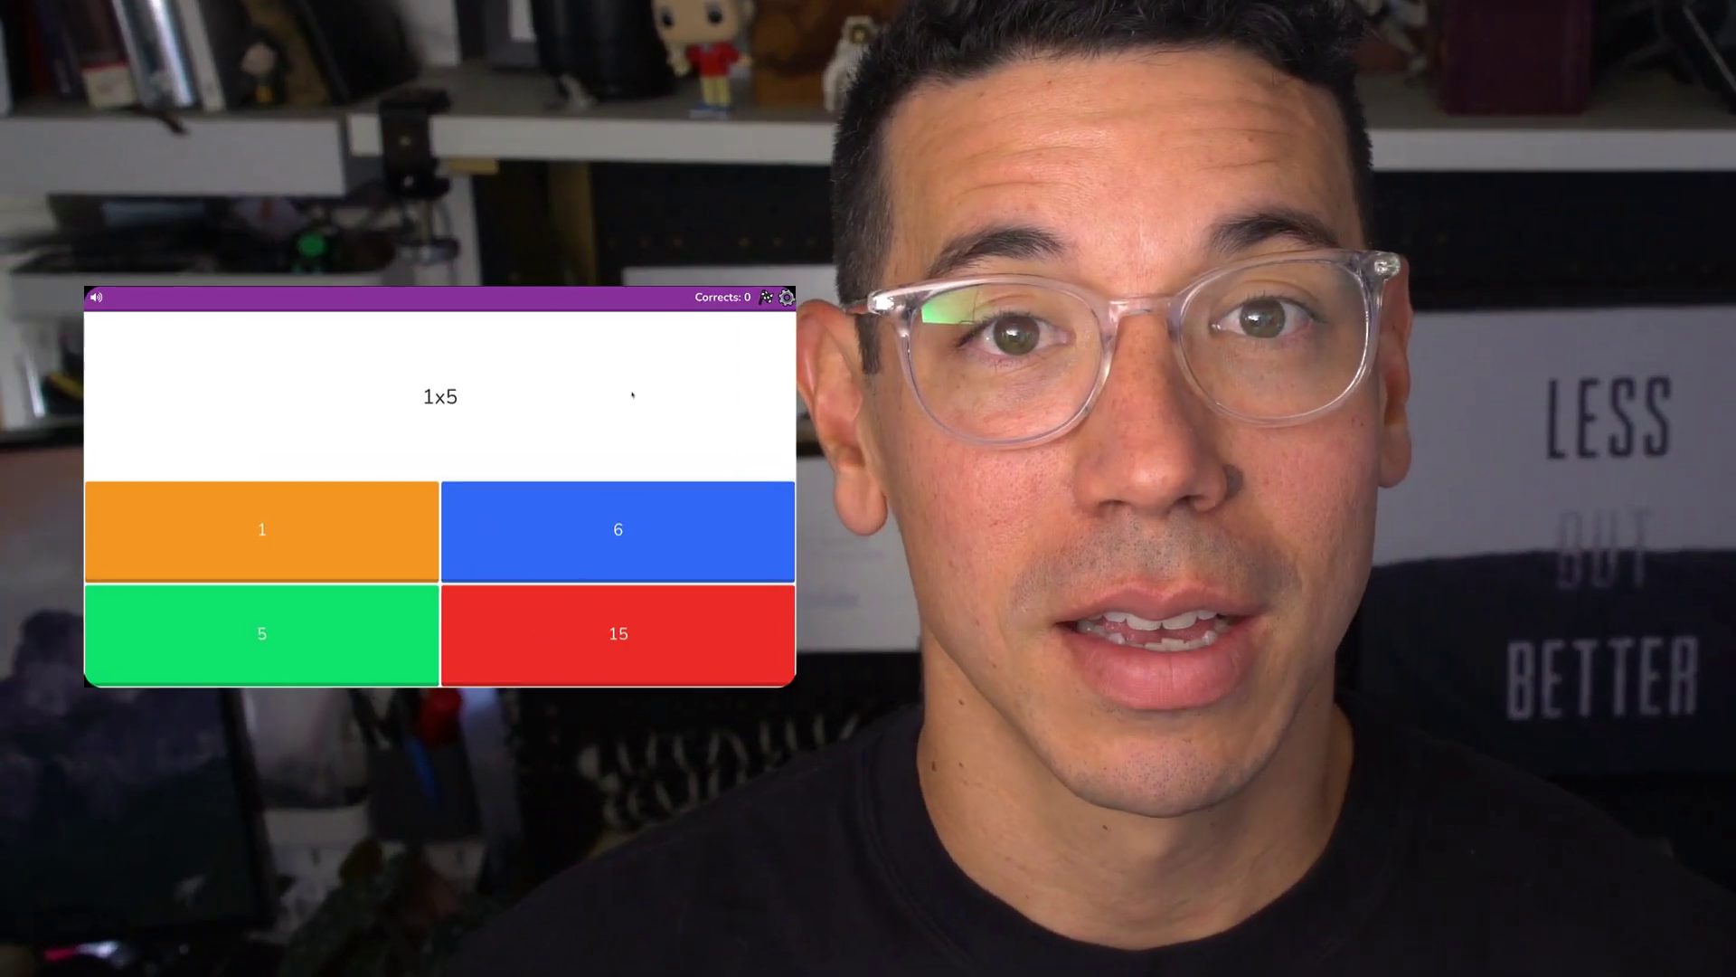
Step: Answer 1x5 with 5, continue, and answer 1 x 11 with 11
left_click(380, 627)
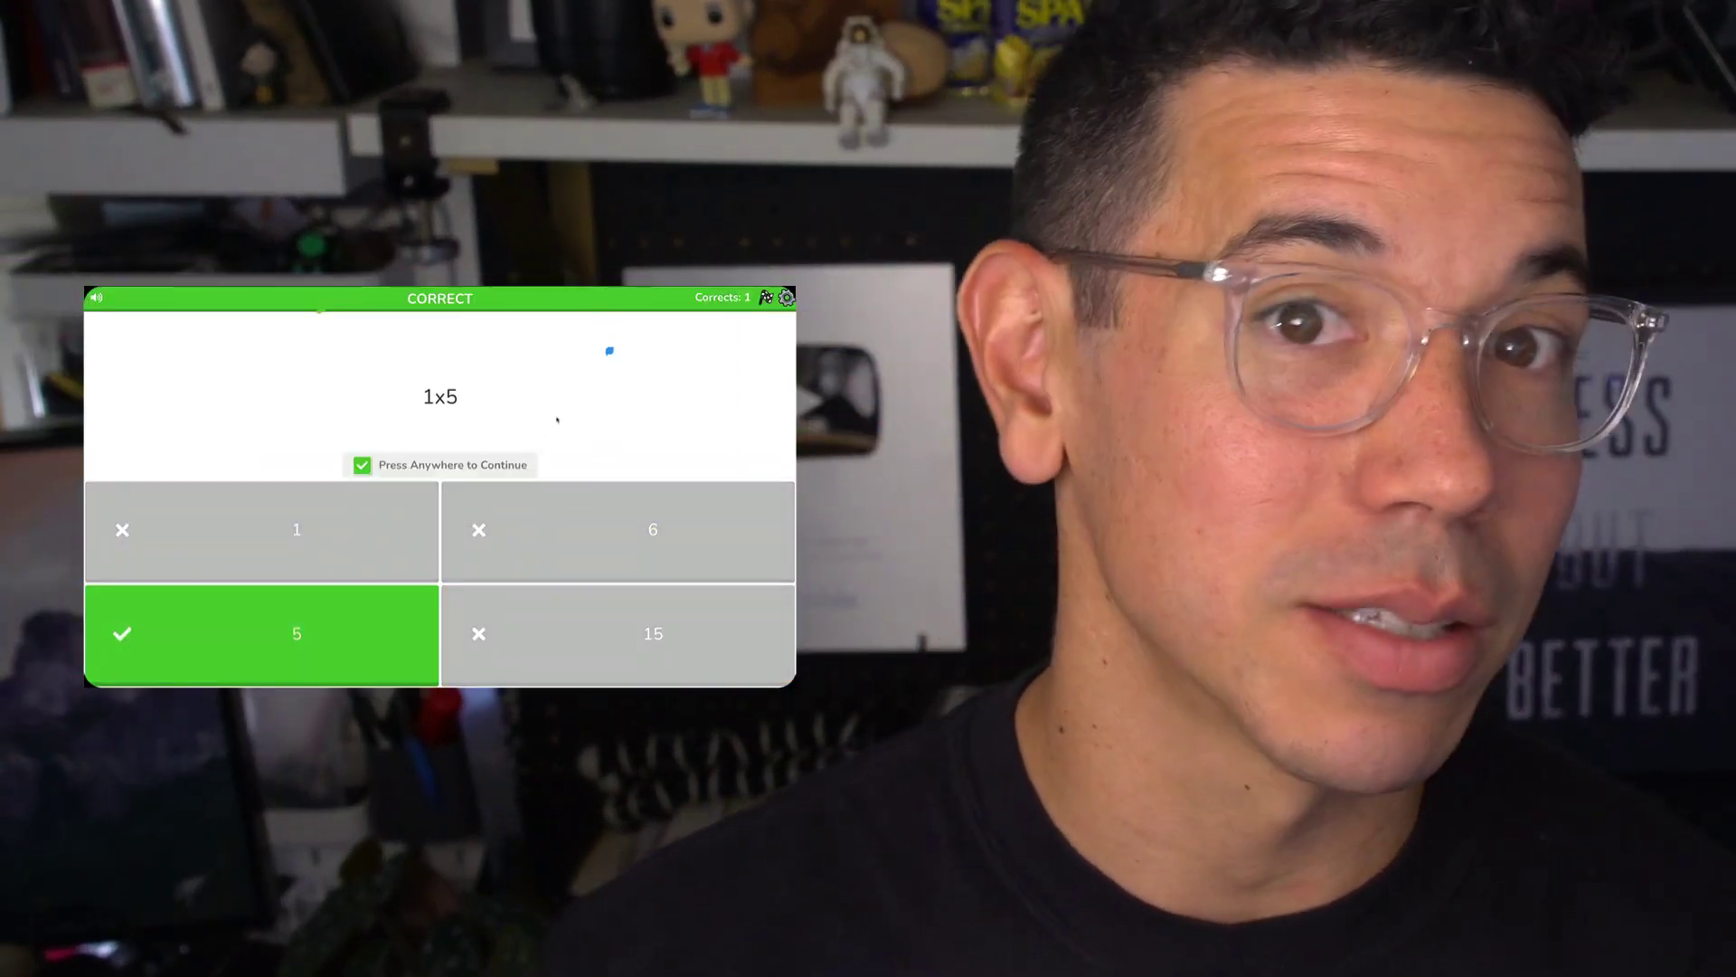
left_click(386, 628)
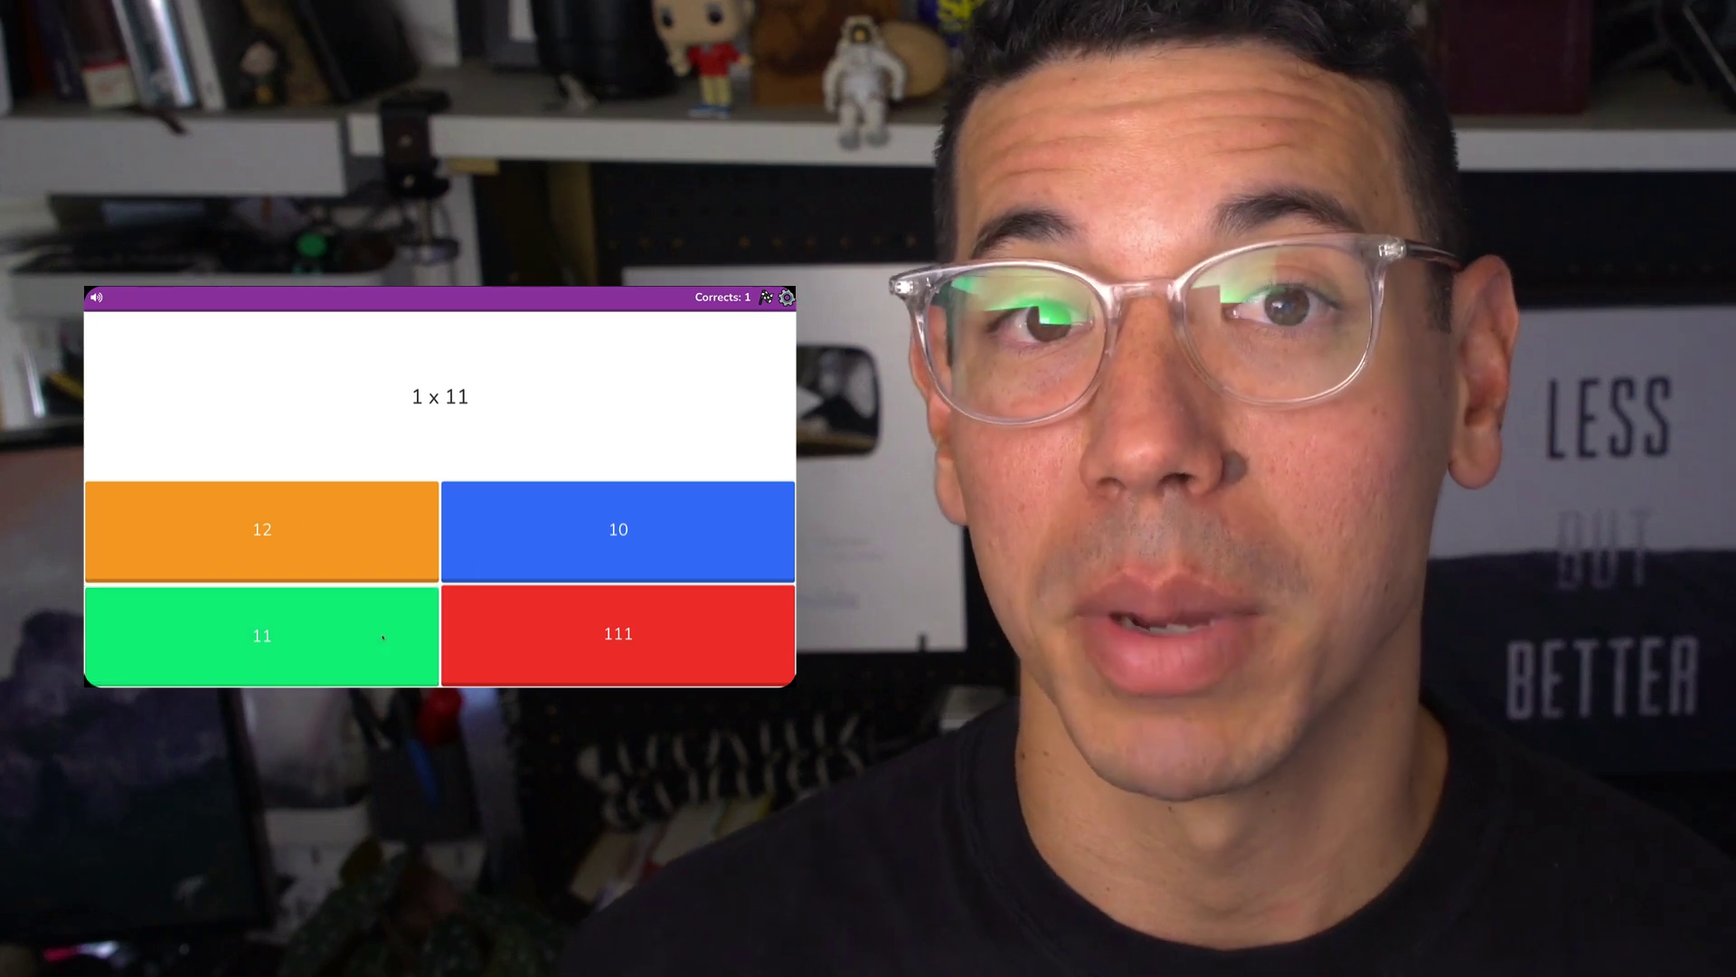
left_click(391, 629)
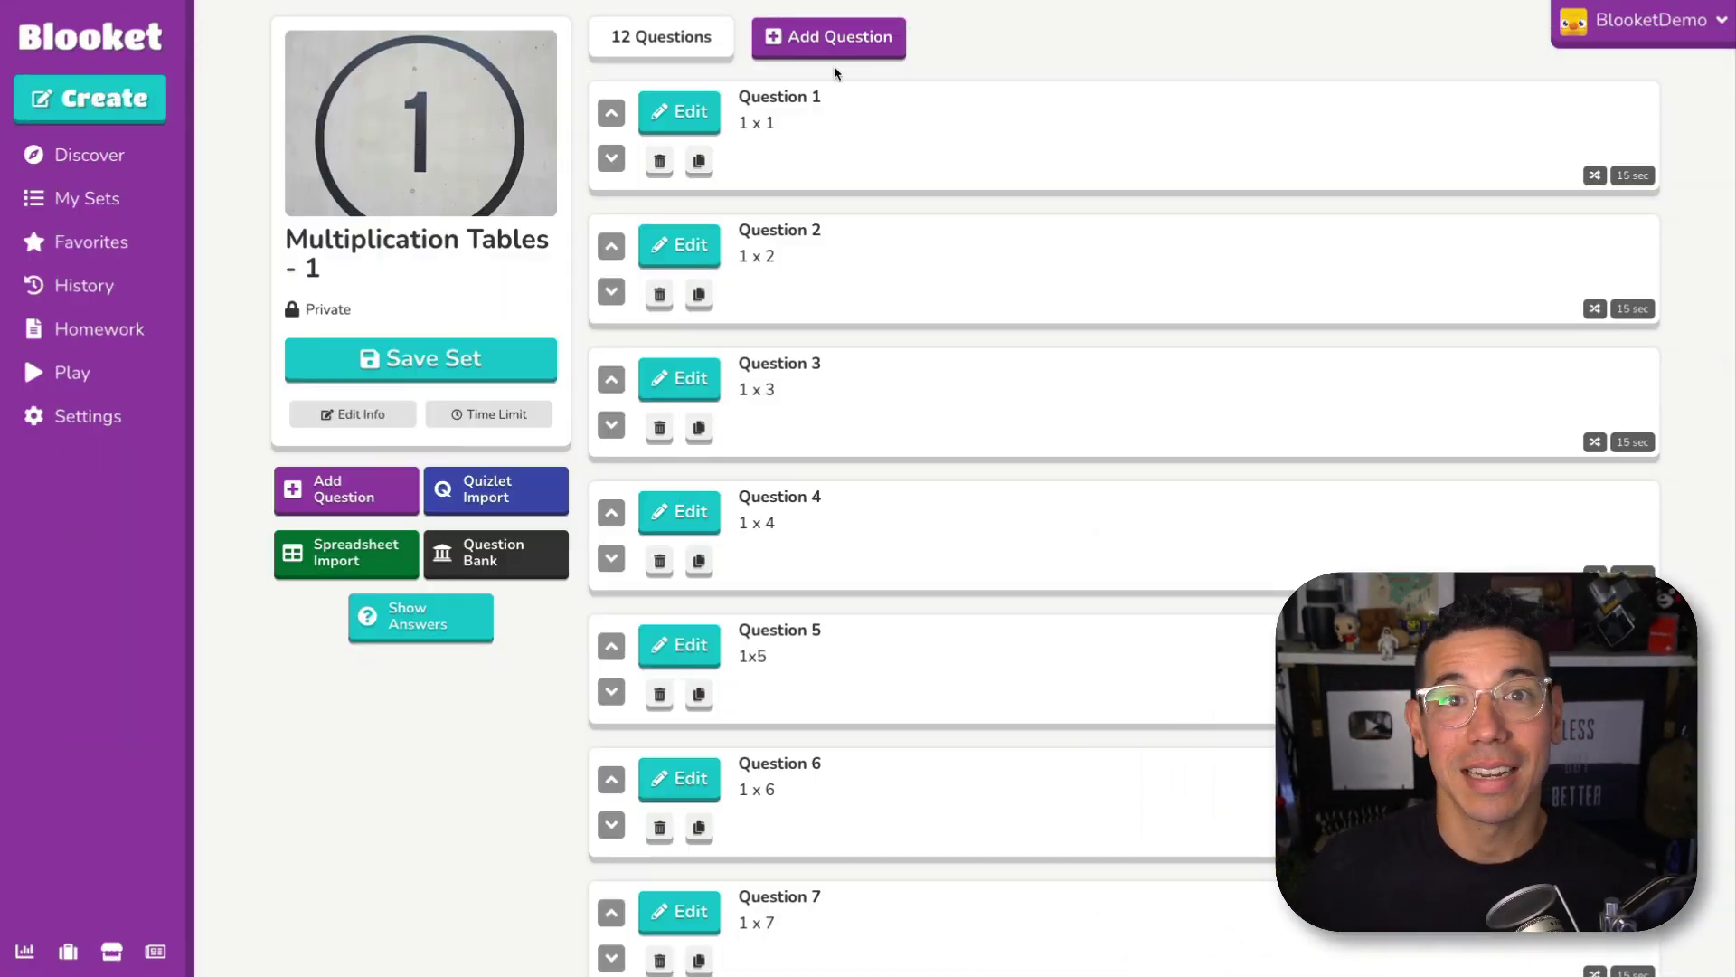
Step: Show the answers, then make 'What is 5 + 5?' a Typing Answer question accepting 'ten'
left_click(859, 132)
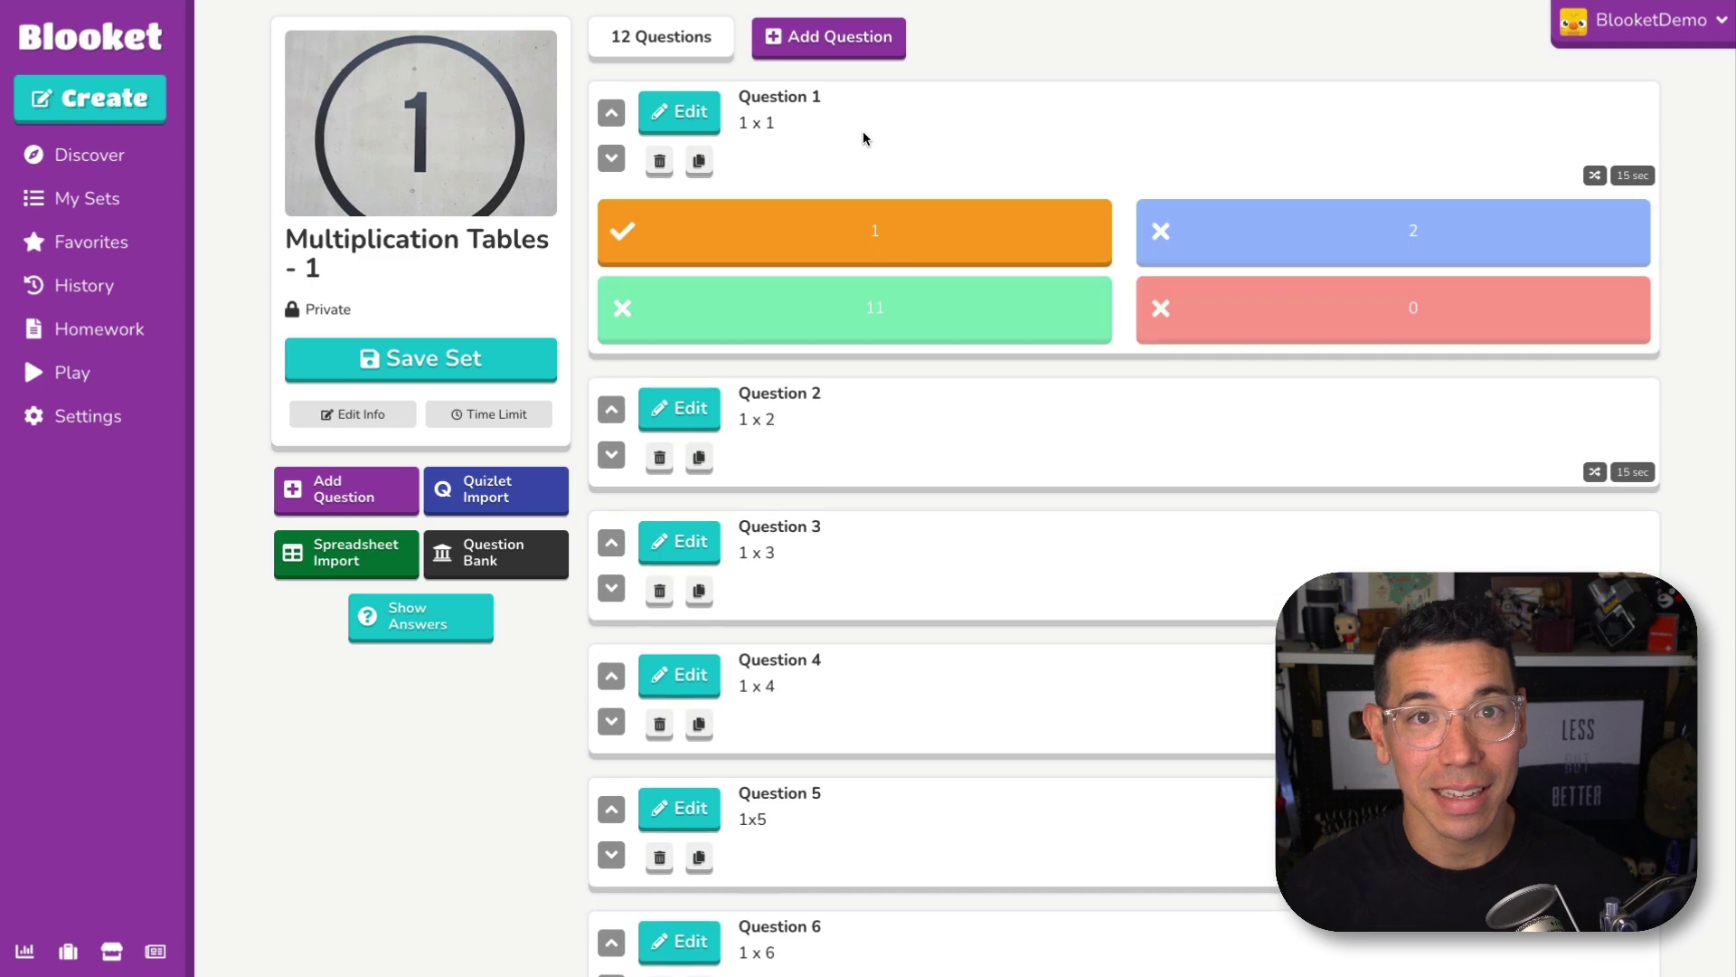
left_click(964, 413)
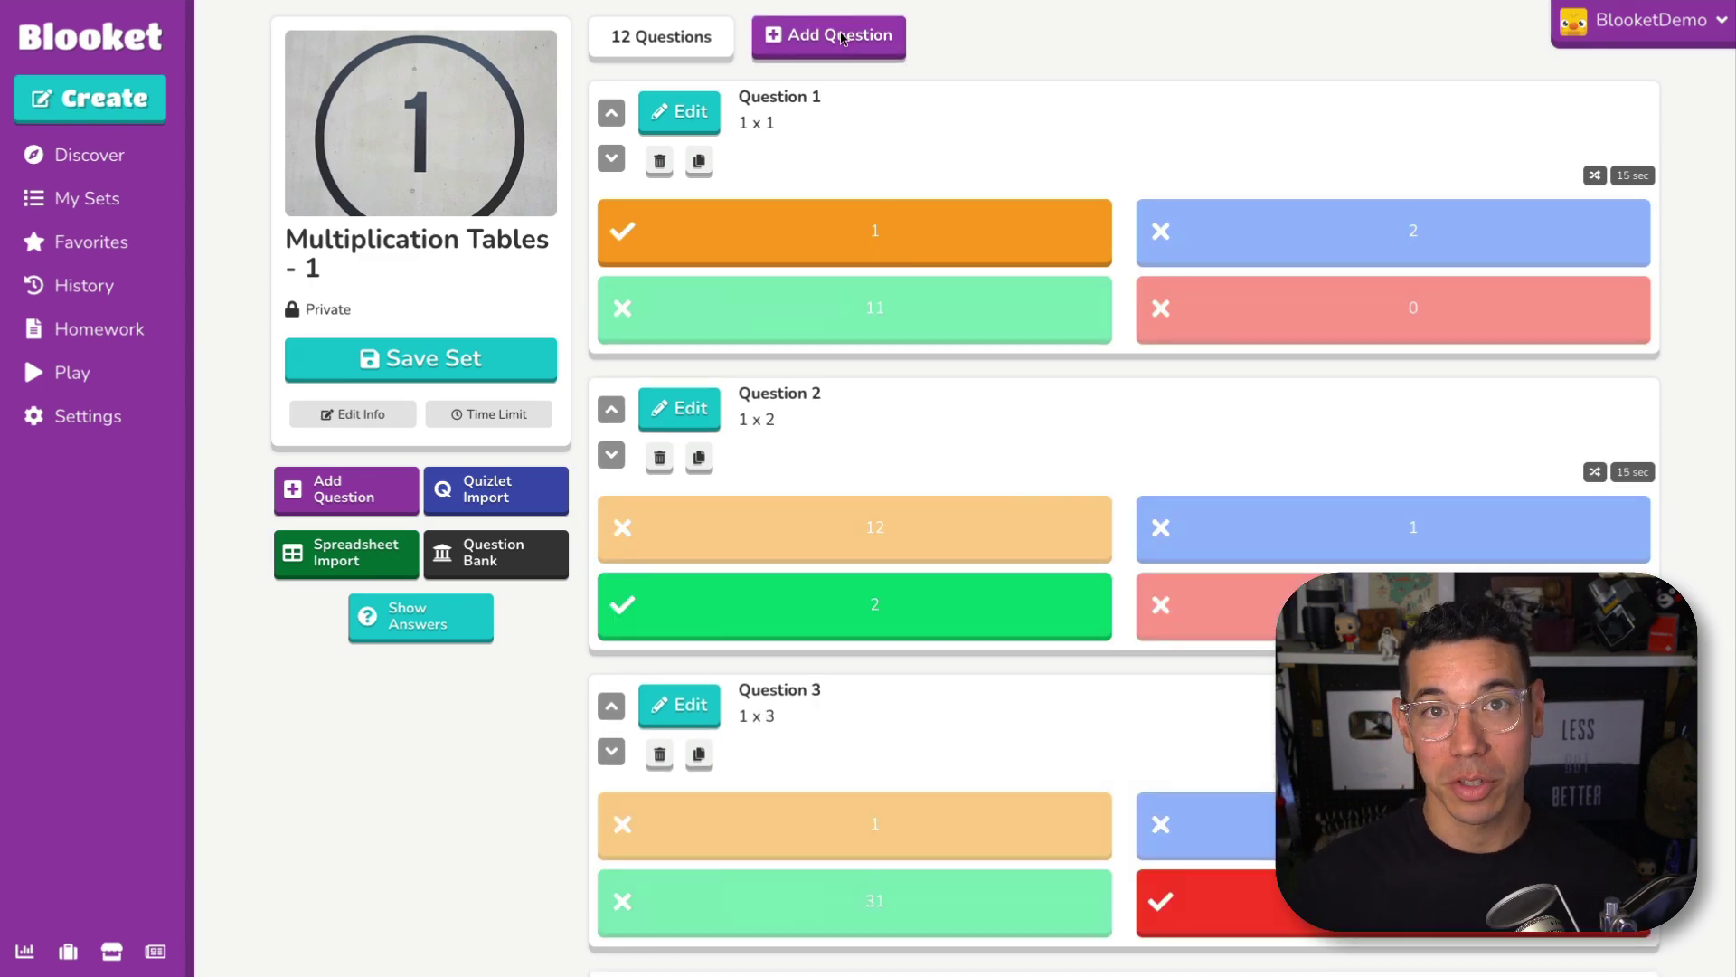
left_click(841, 38)
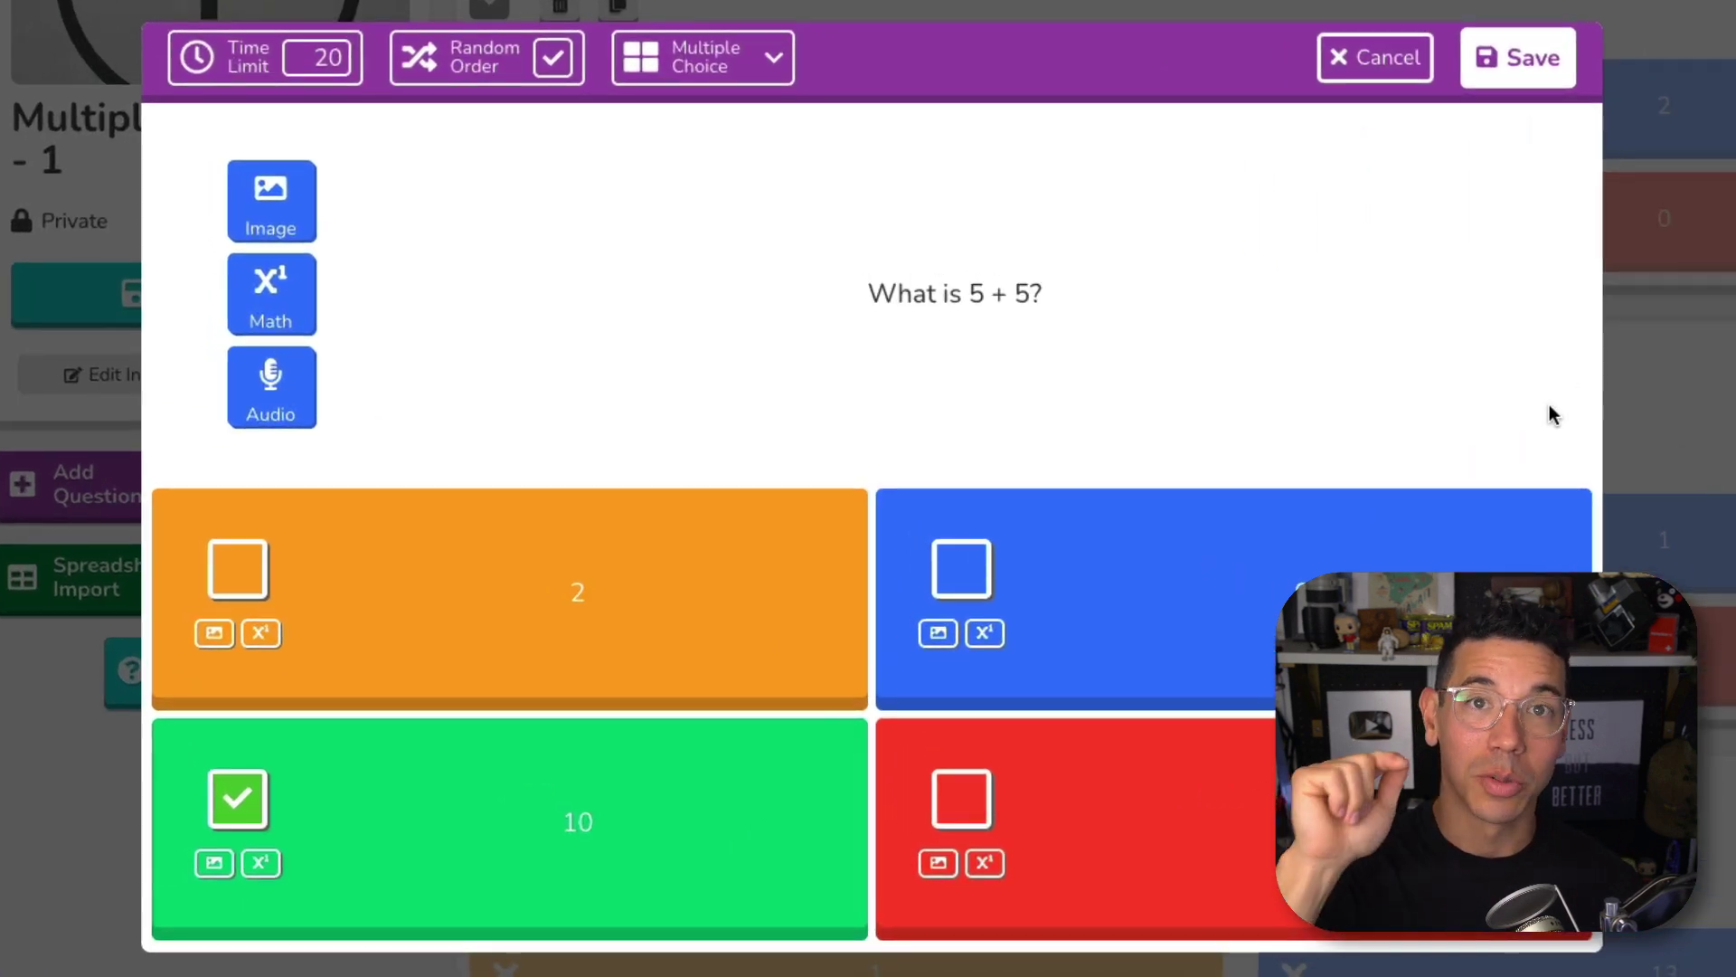
left_click(768, 58)
left_click(916, 546)
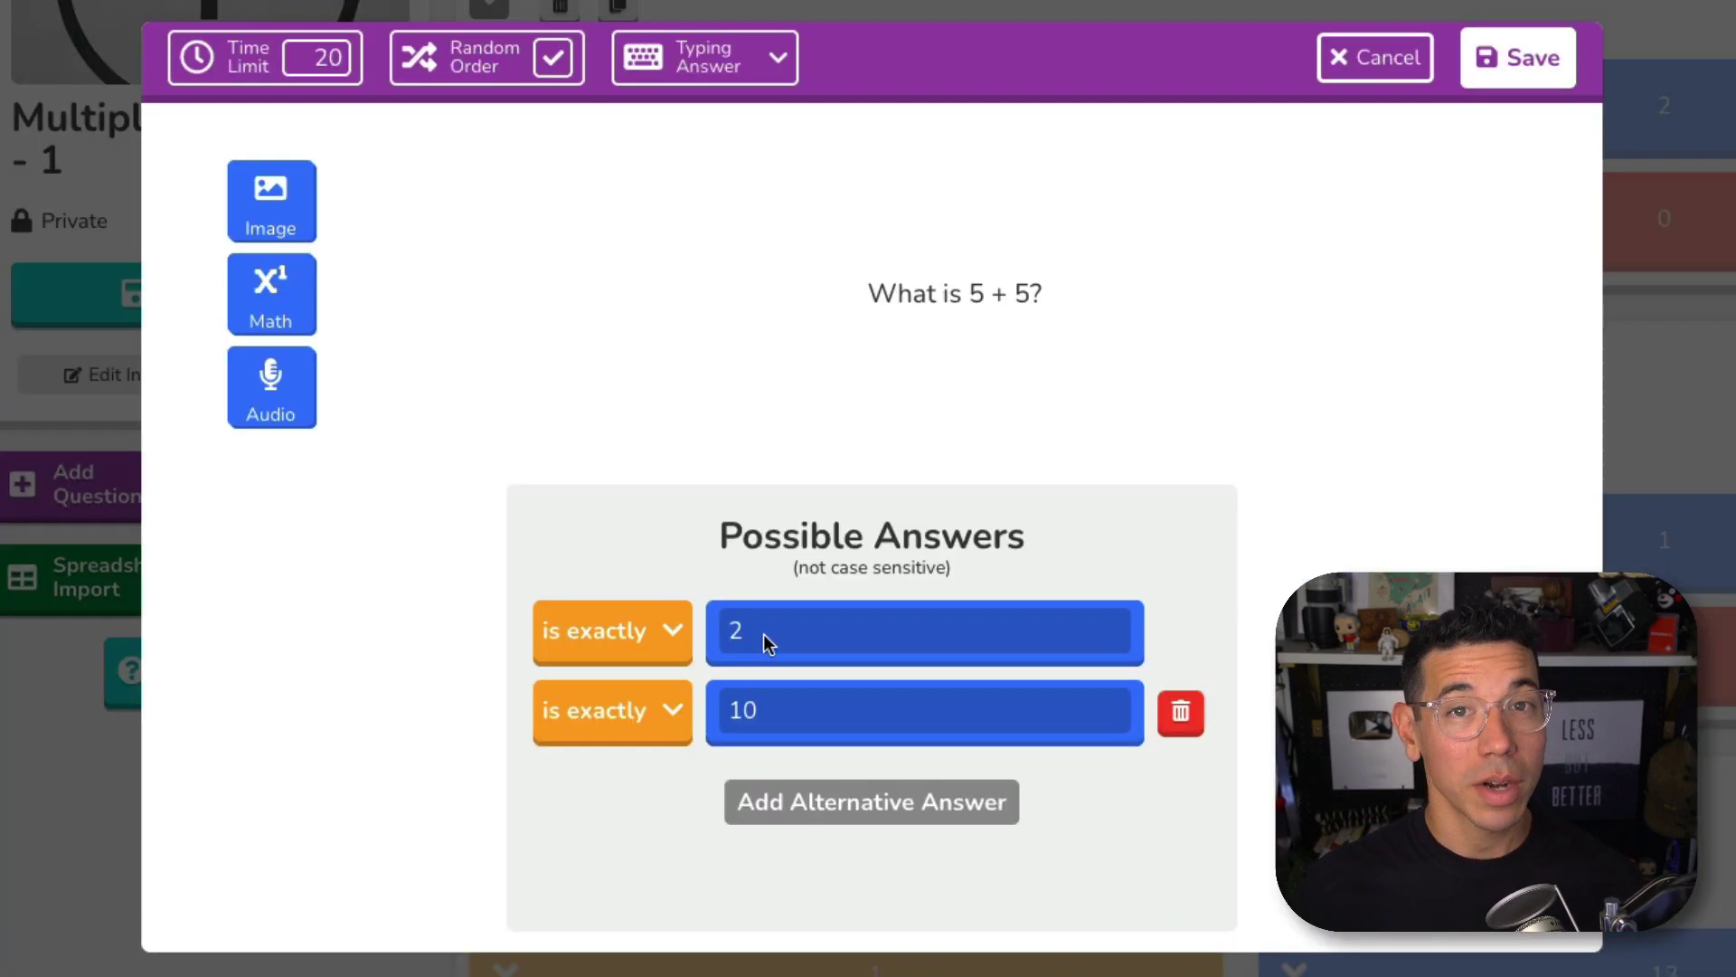
type("ten")
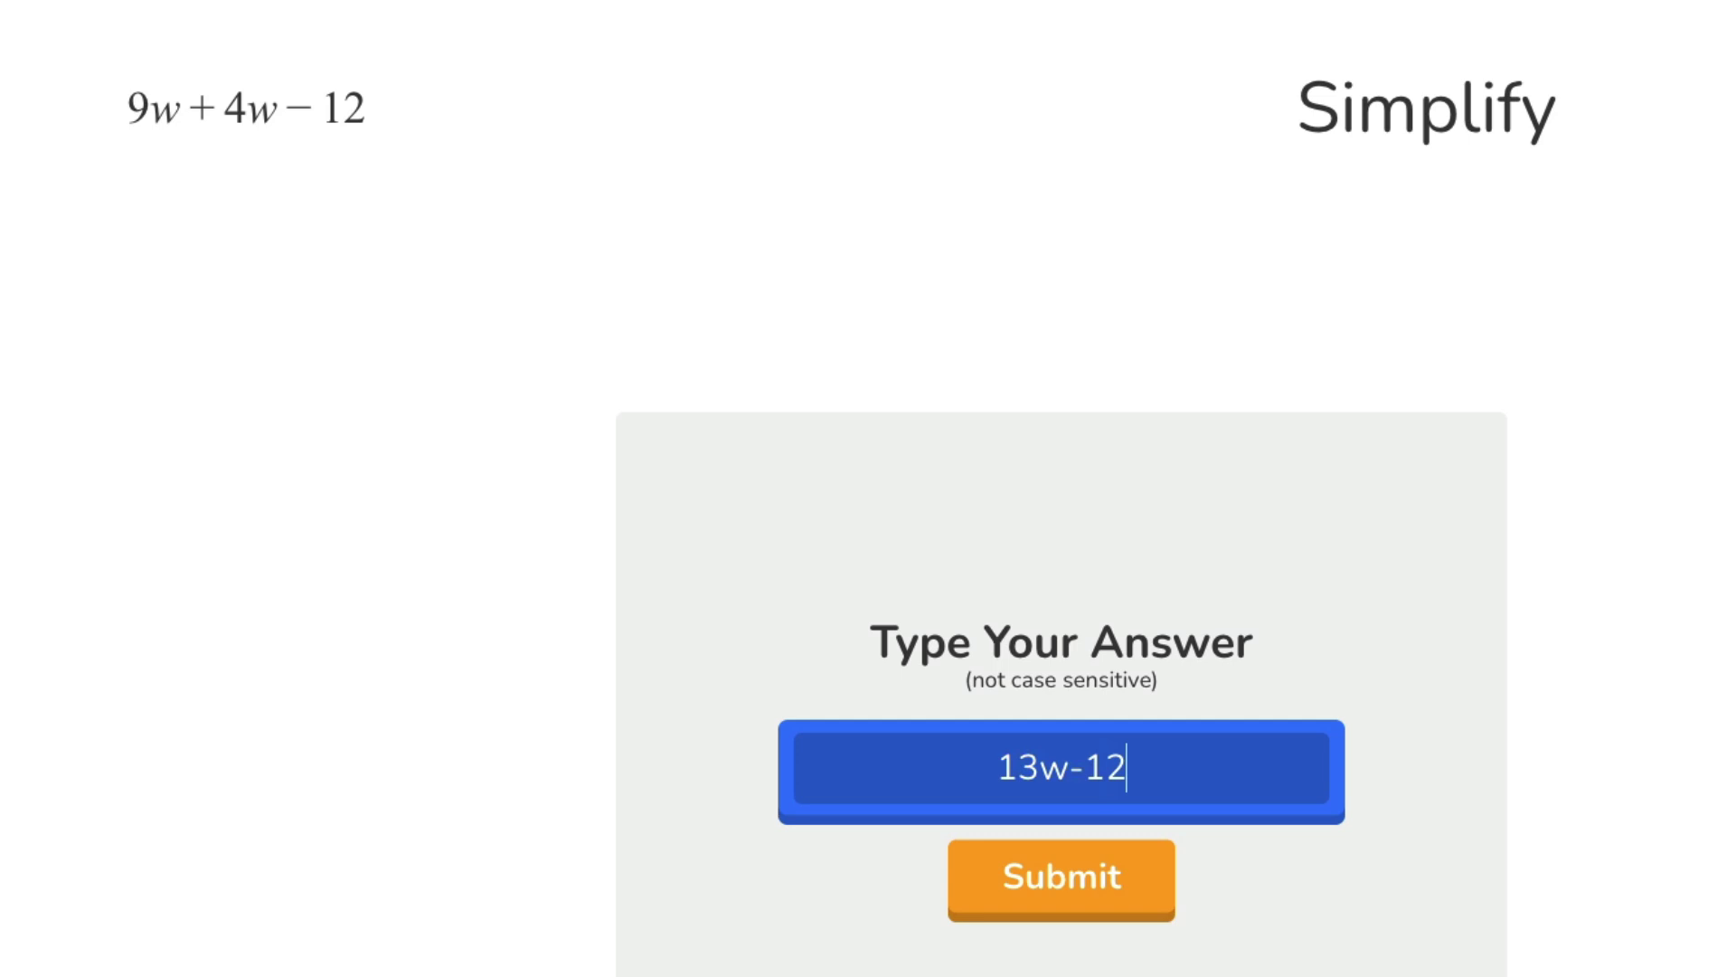
Step: Submit 13w-12 as the answer, then complete the question text as 'Solve for X'
key("Return")
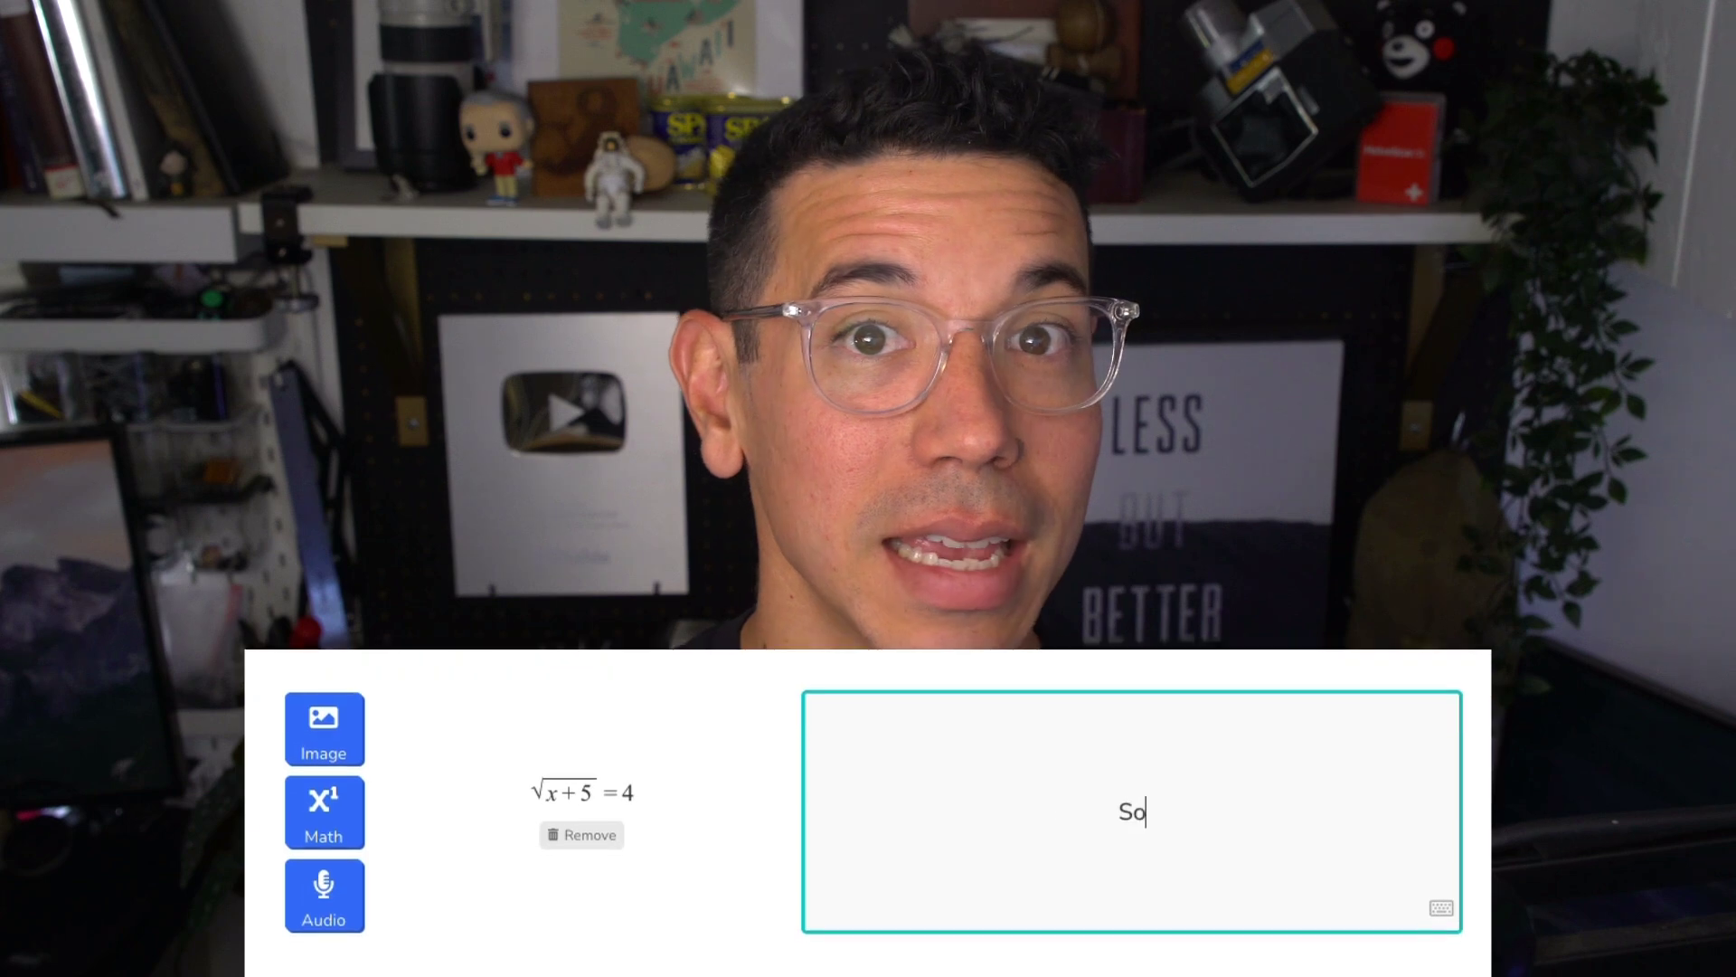
type("lve")
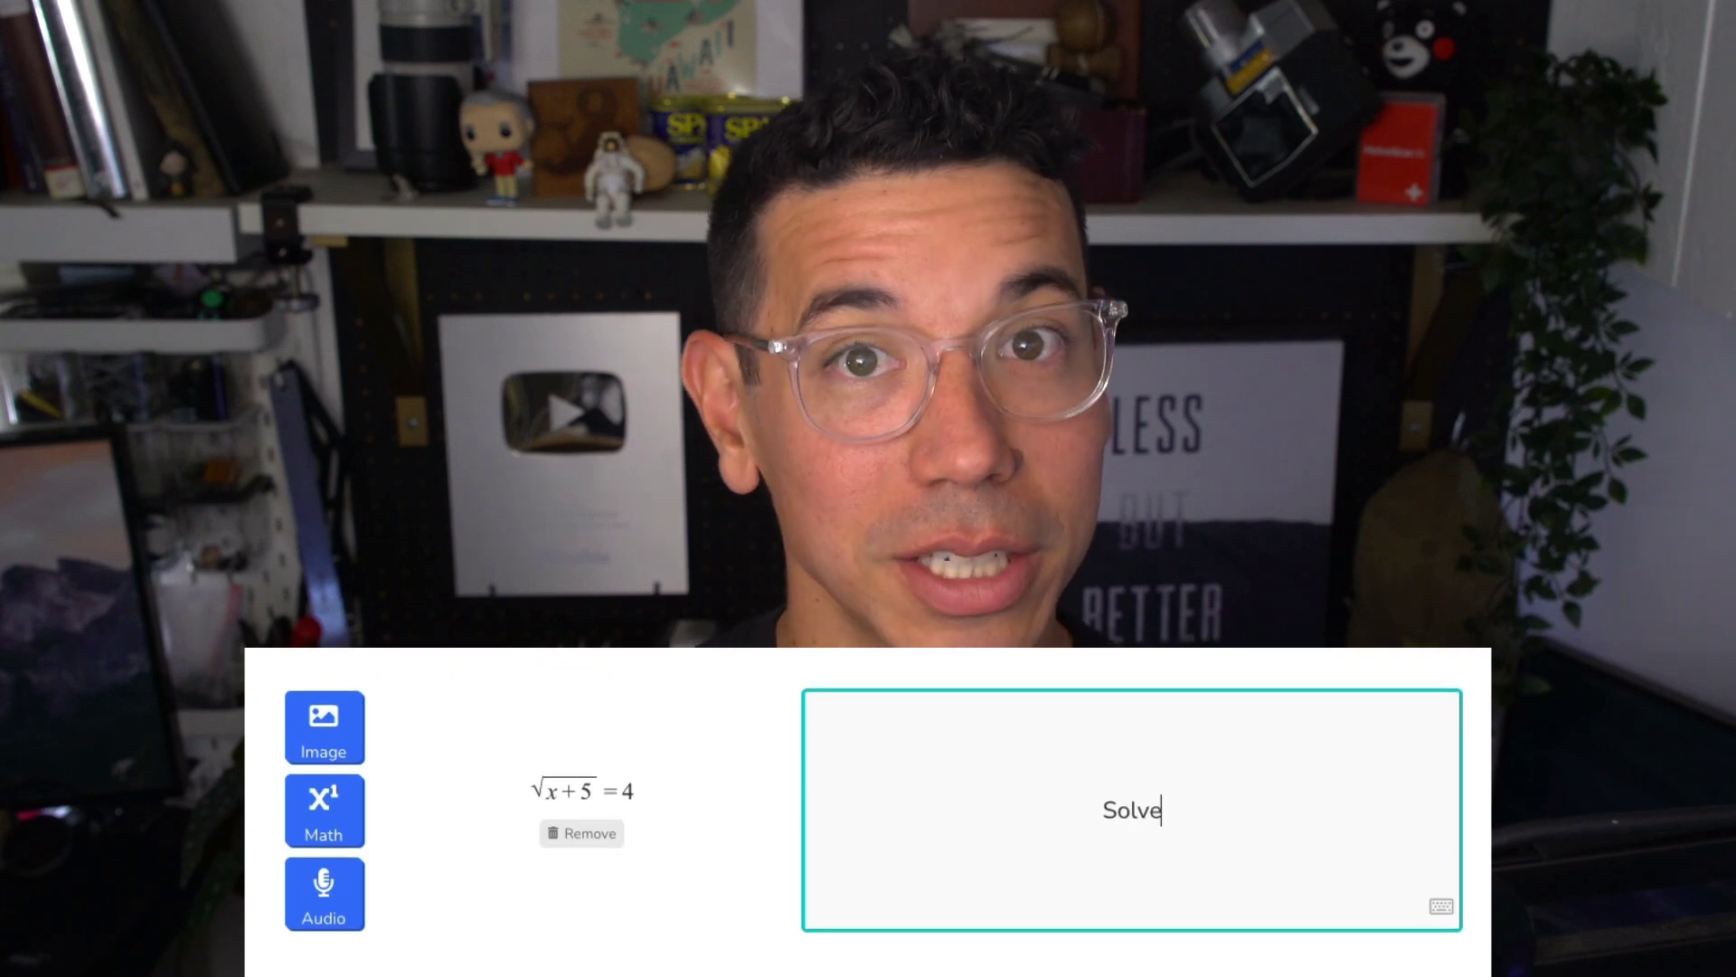
type(" for X")
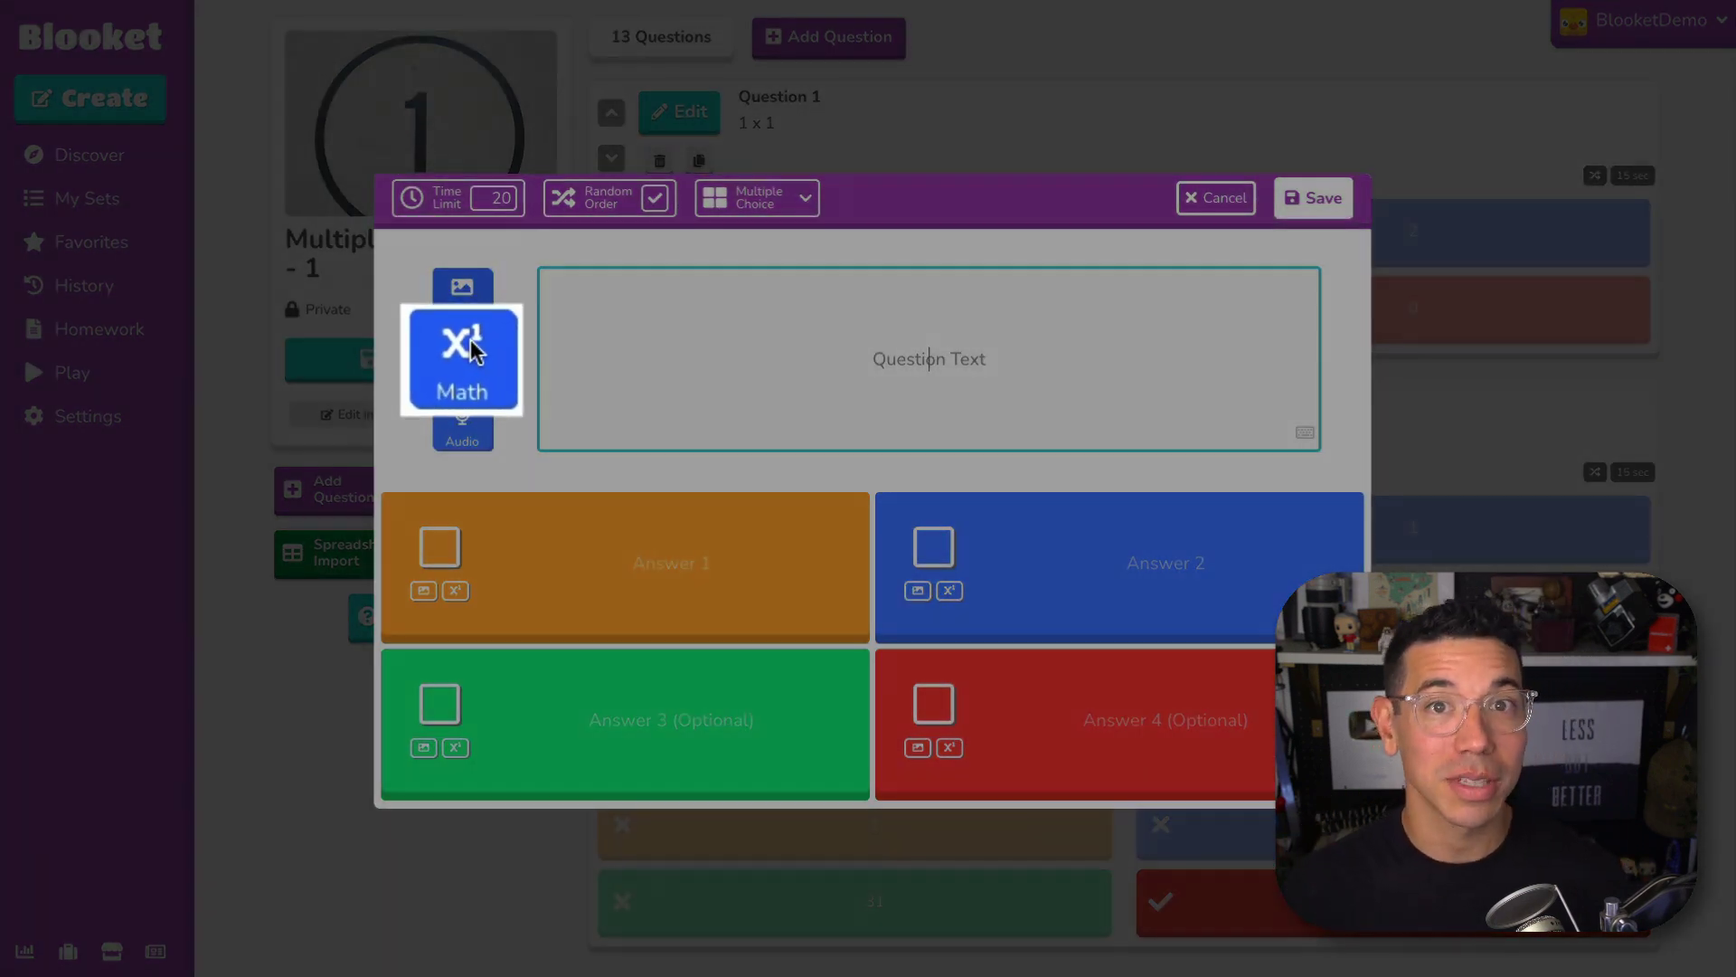
Step: Insert a test 4÷2= equation from the Equation Editor, then remove it
left_click(466, 346)
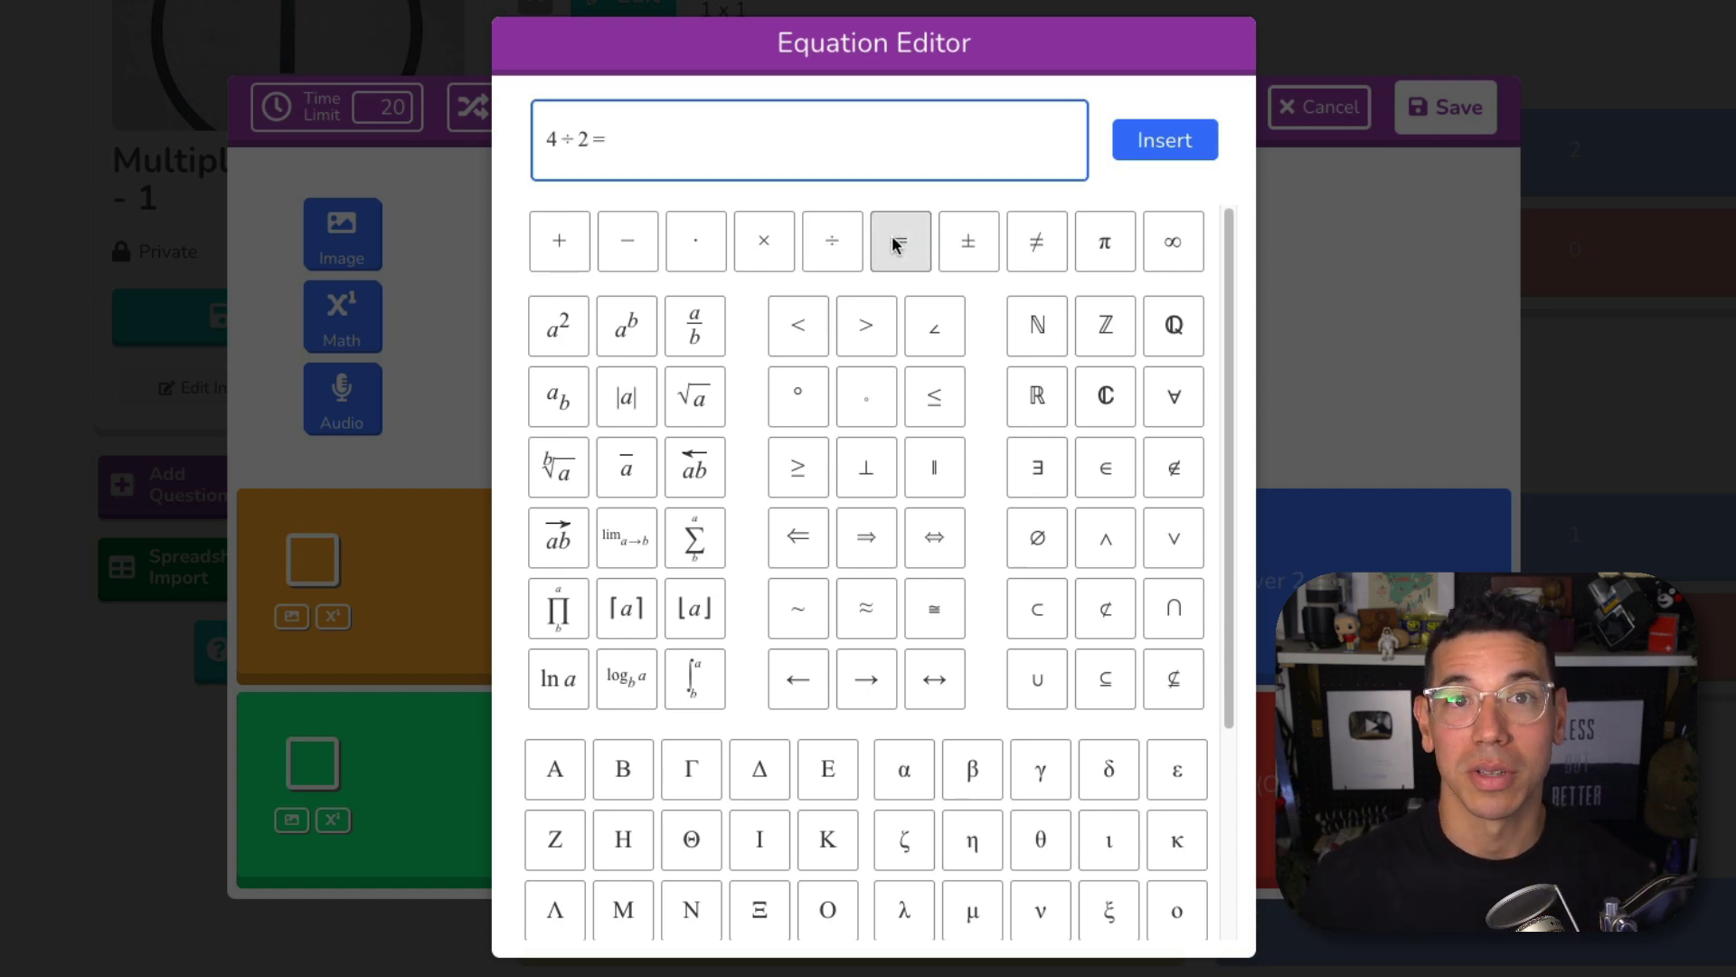
left_click(1171, 142)
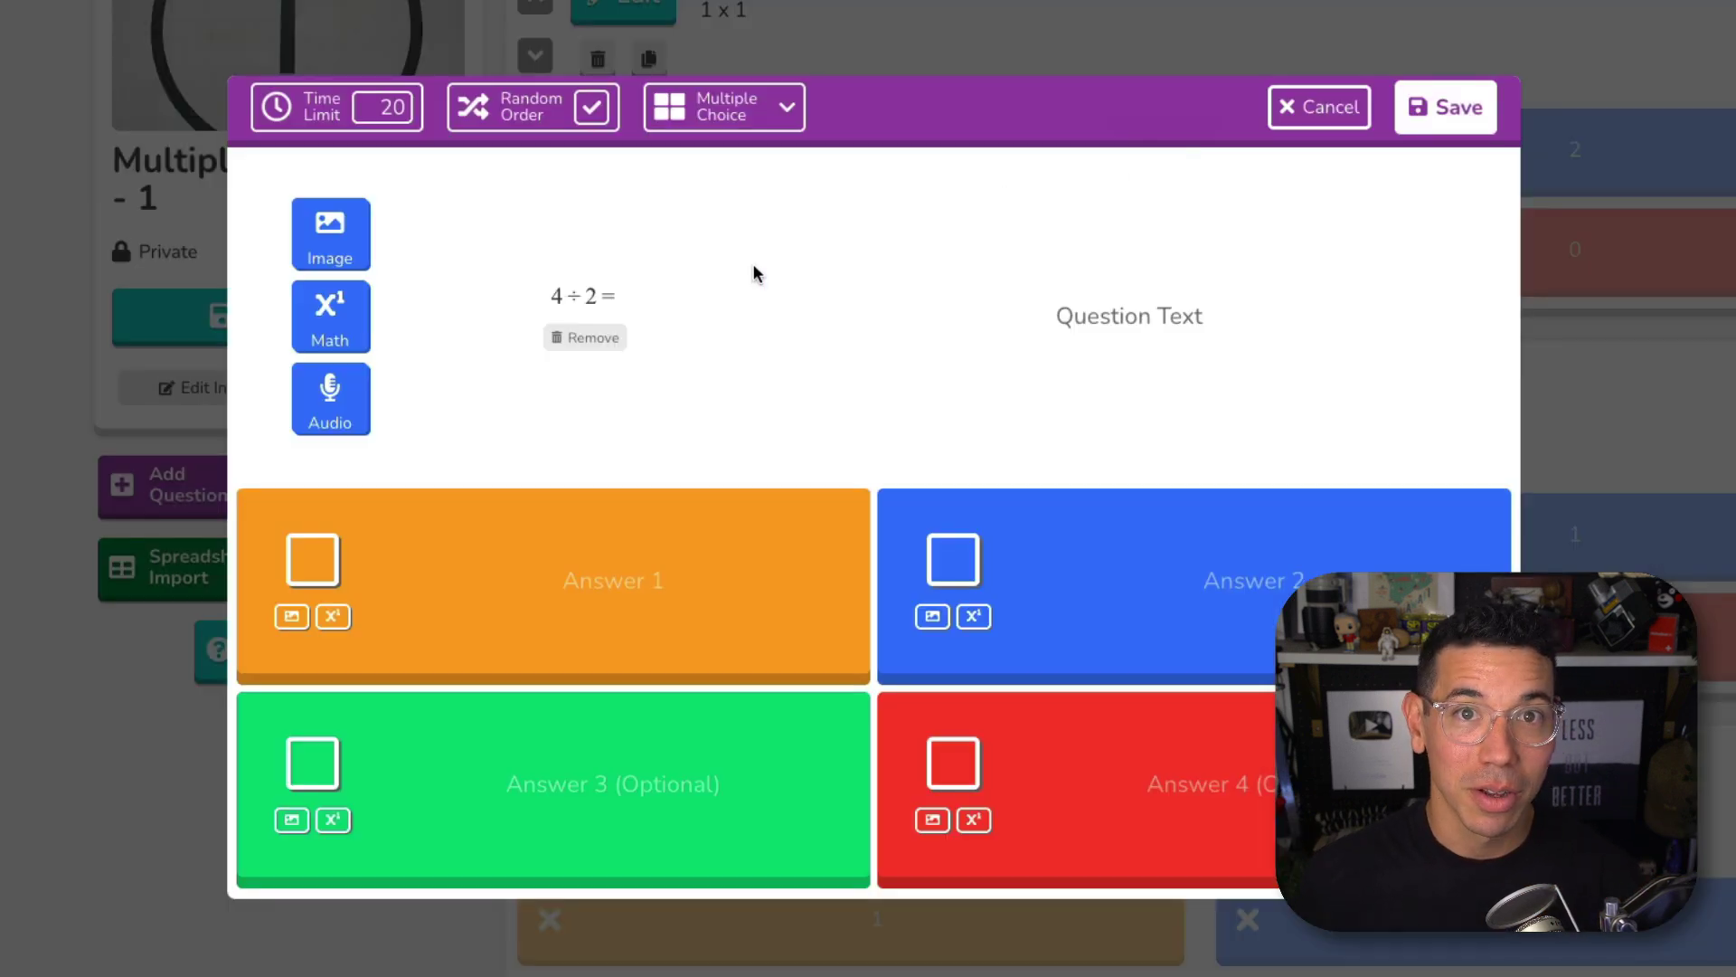
left_click(579, 336)
Step: Insert the √(x+5)=4 equation and the copied fraction equation into the question
left_click(342, 317)
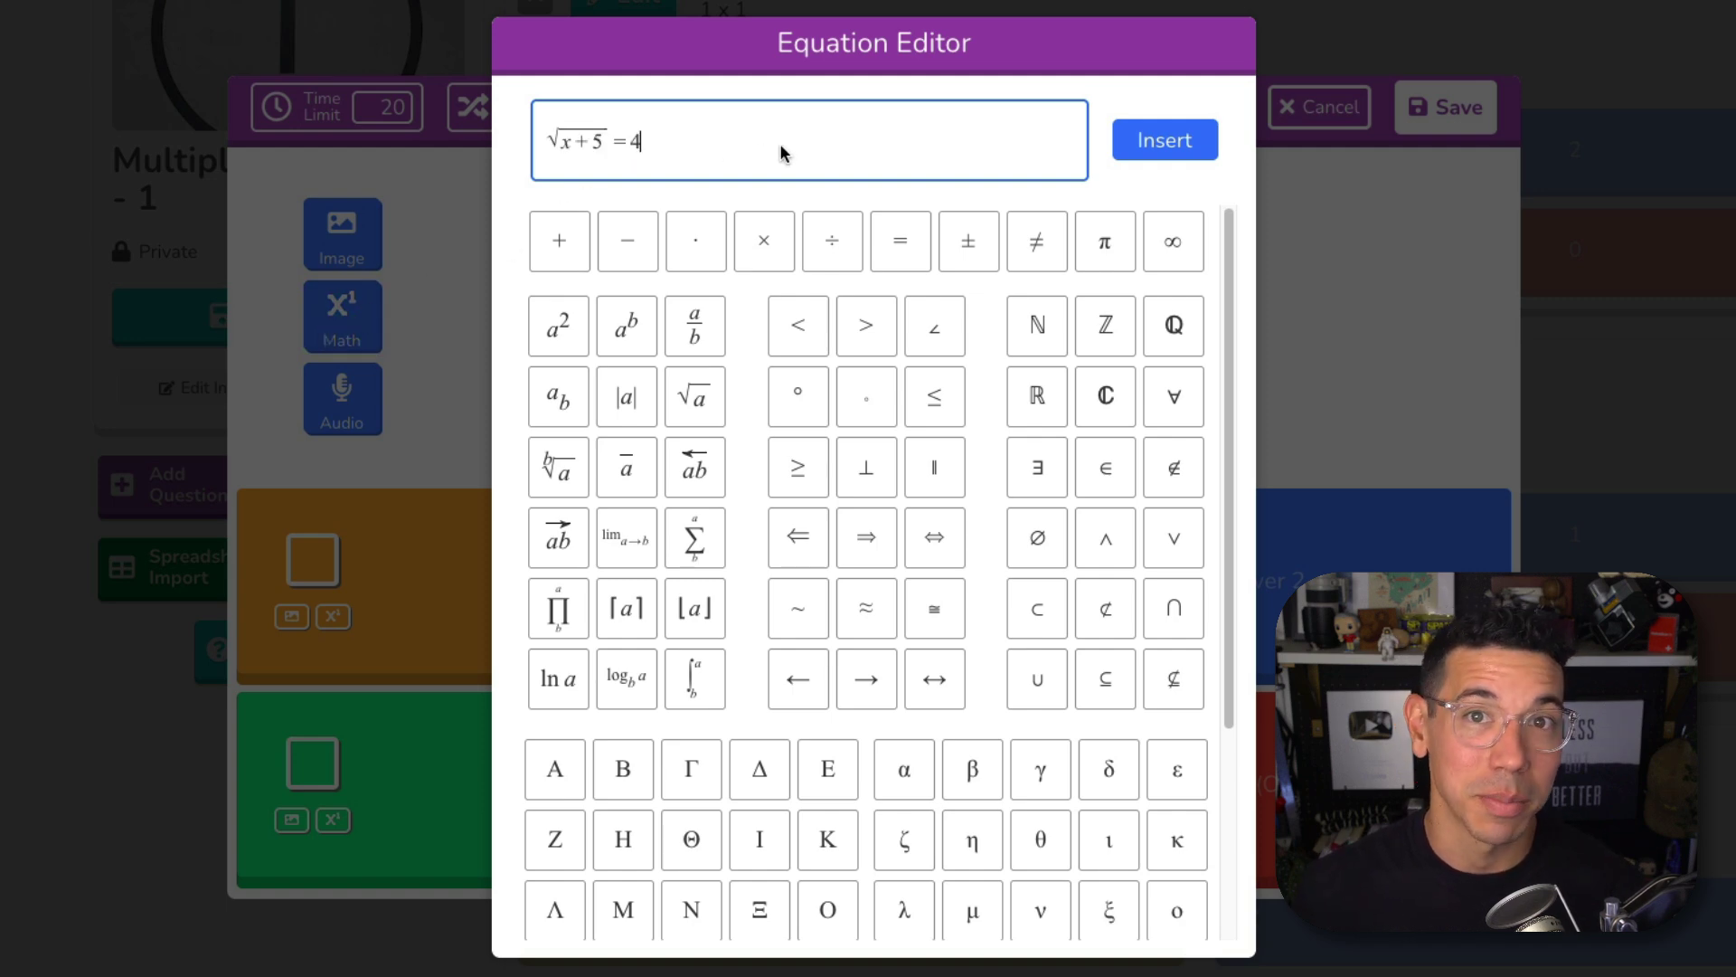
left_click(1150, 145)
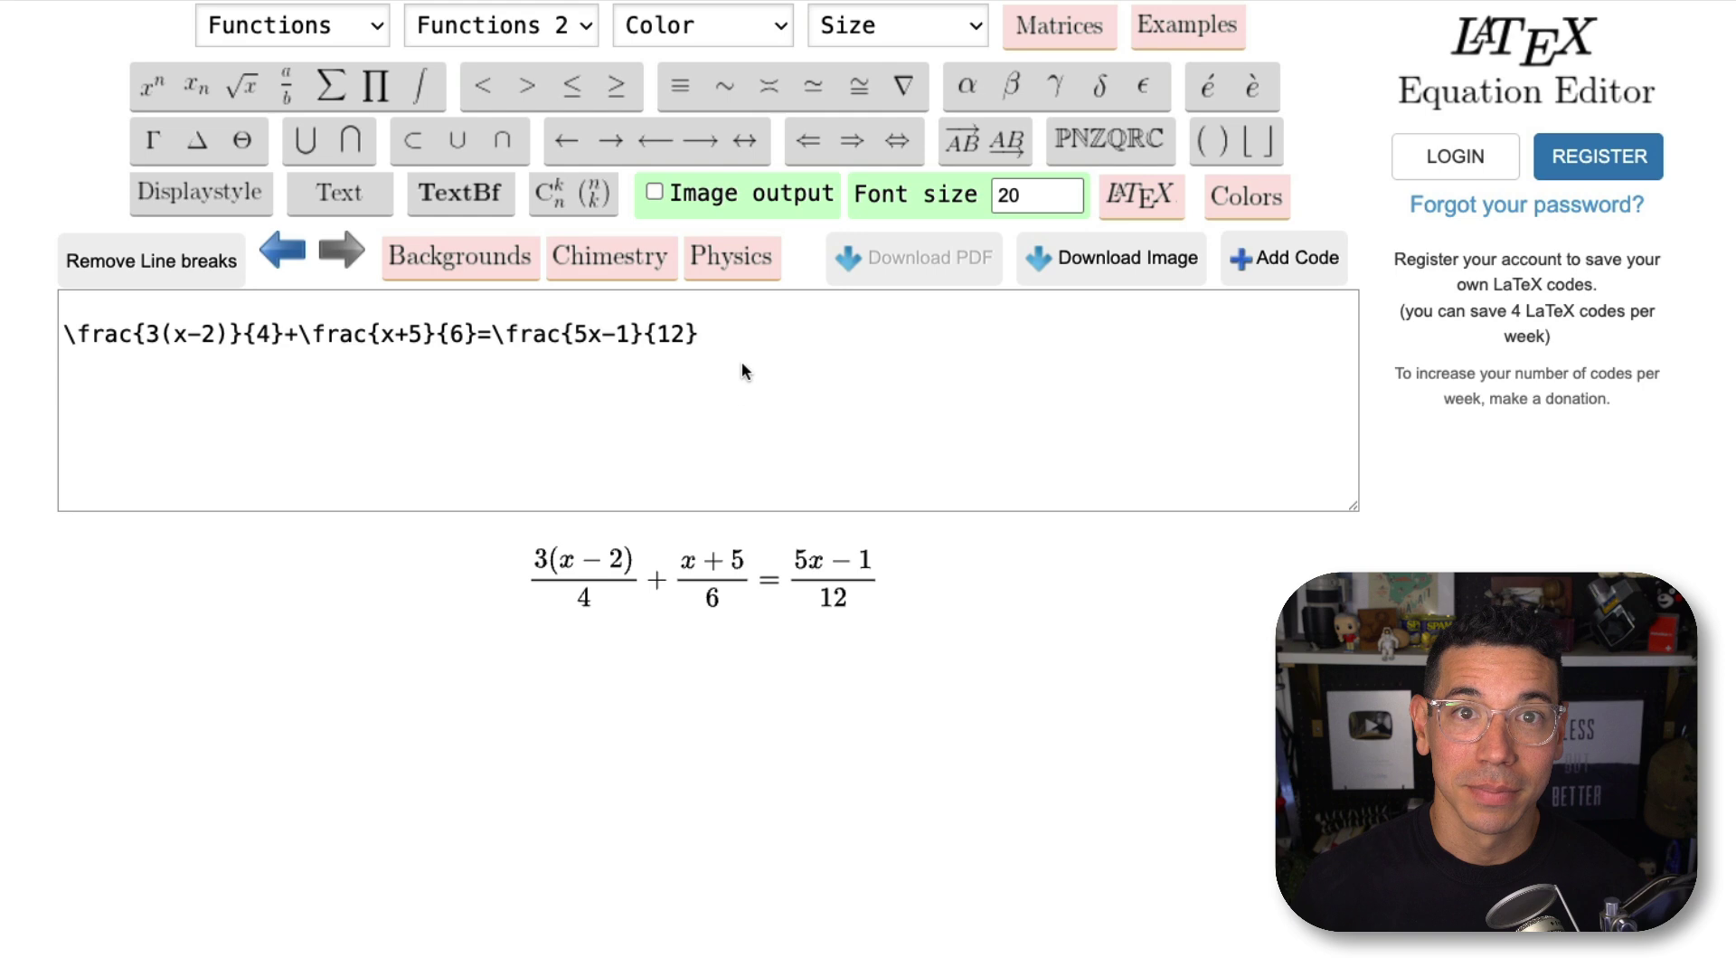
left_click_drag(737, 357, 65, 329)
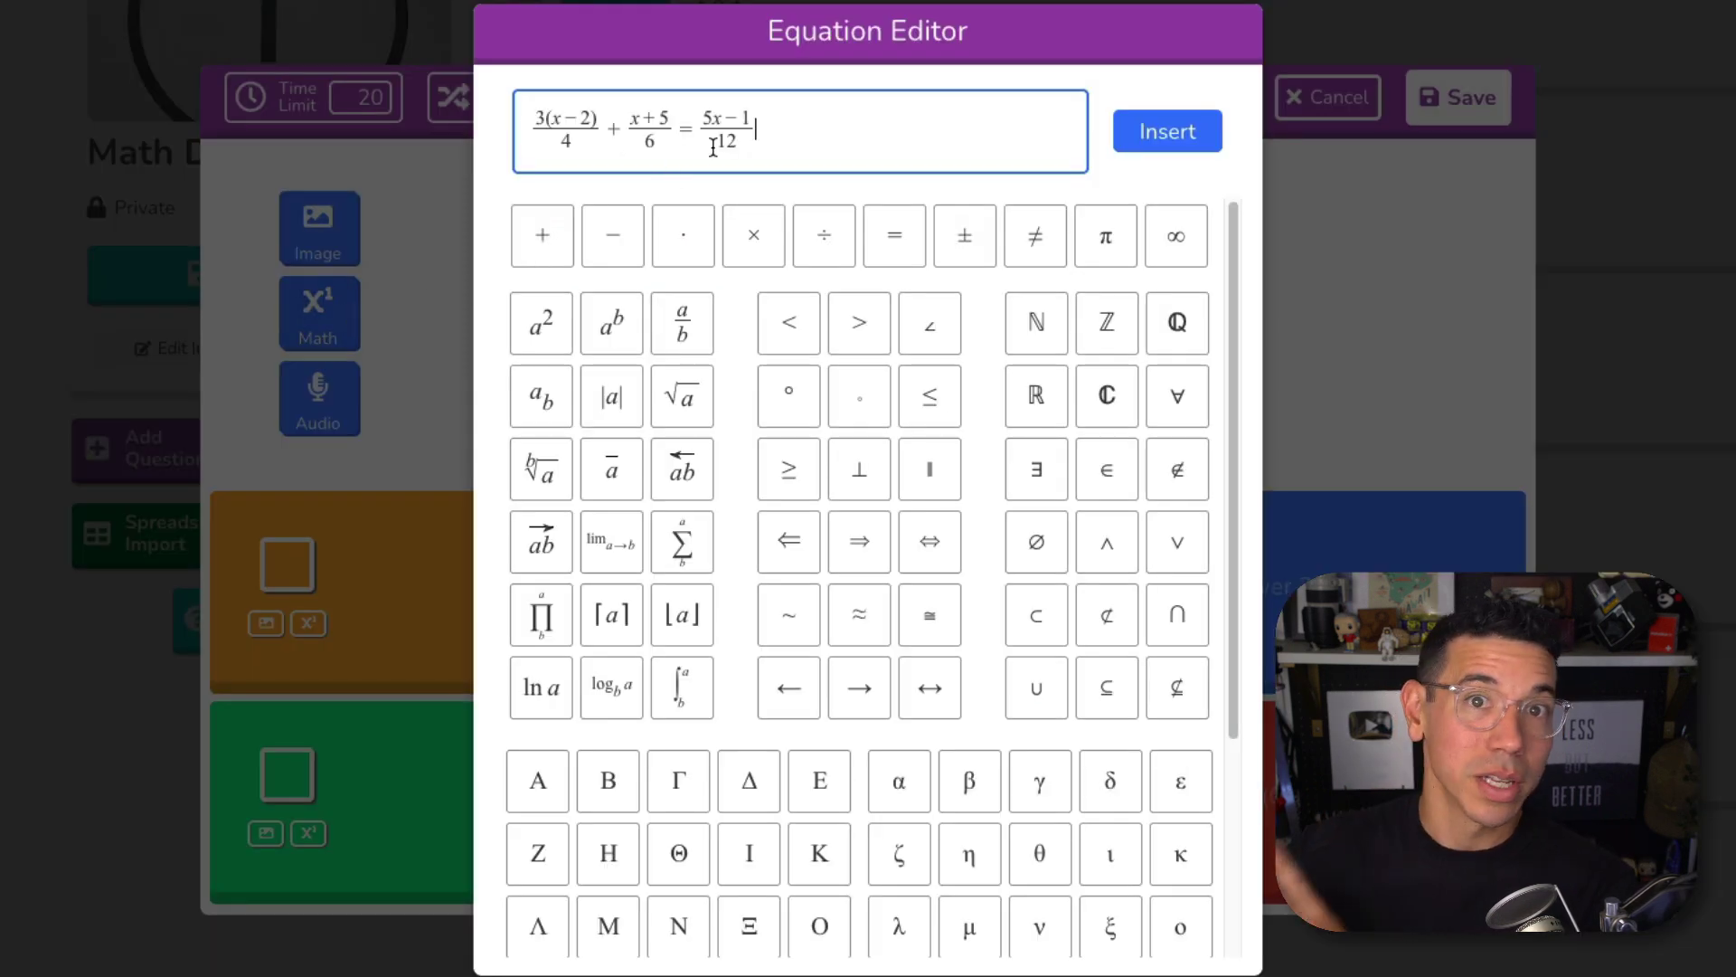
left_click(1167, 132)
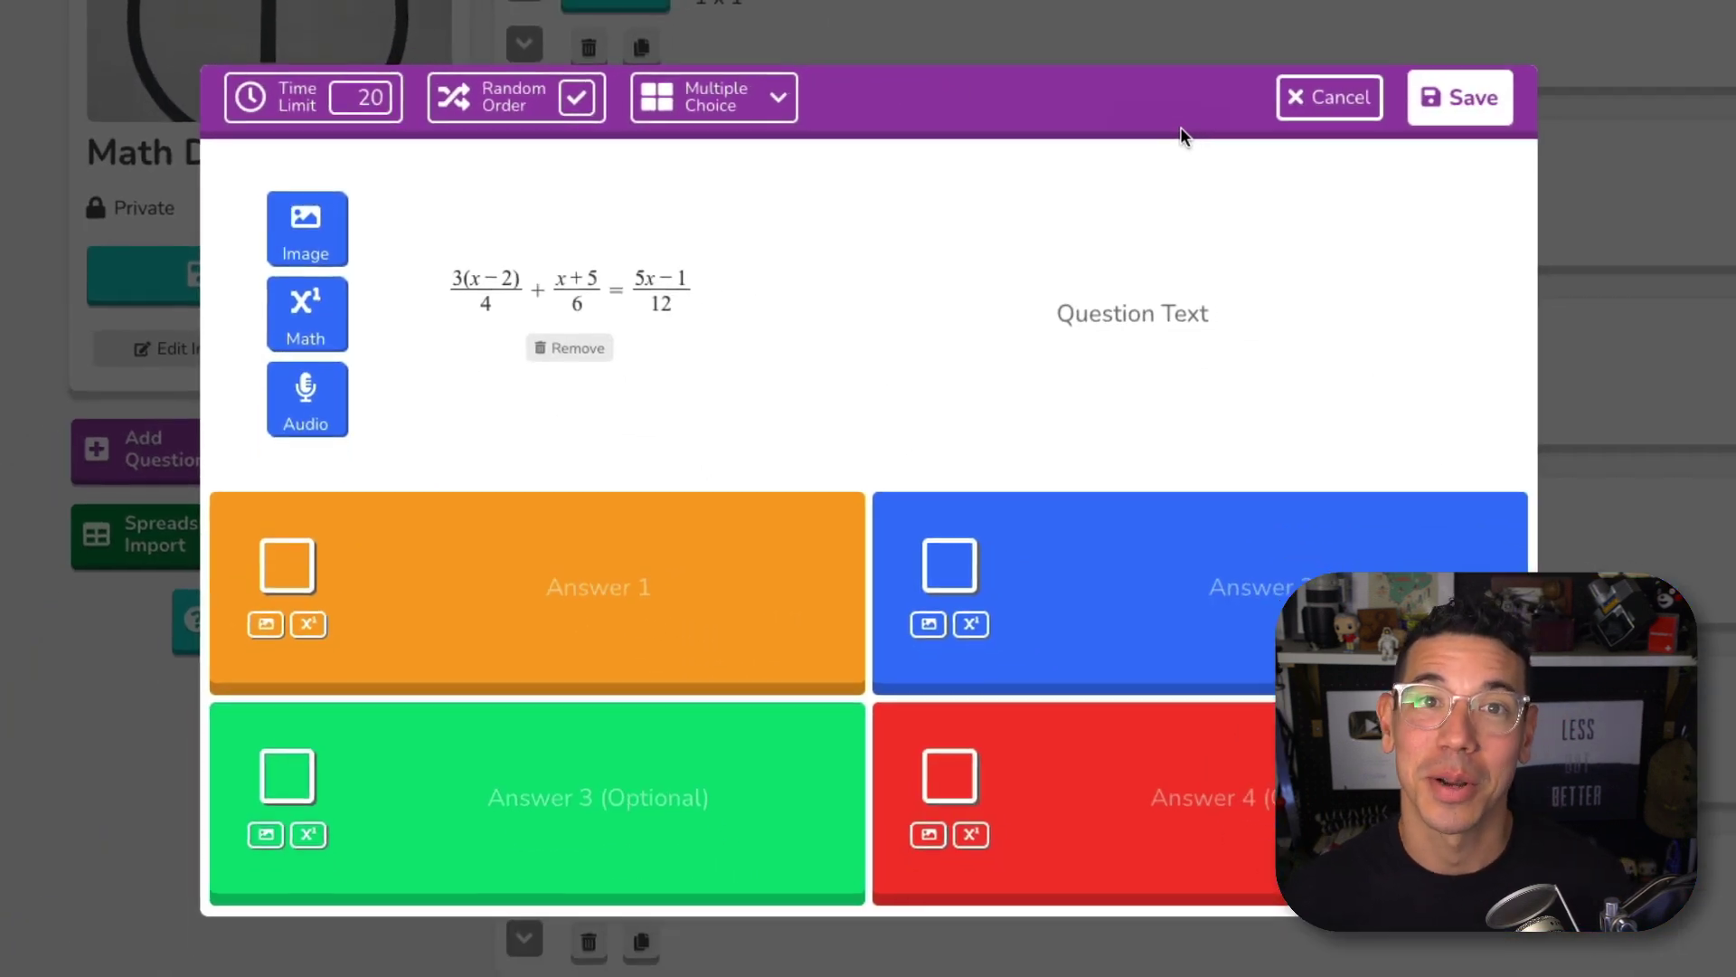
left_click(1117, 299)
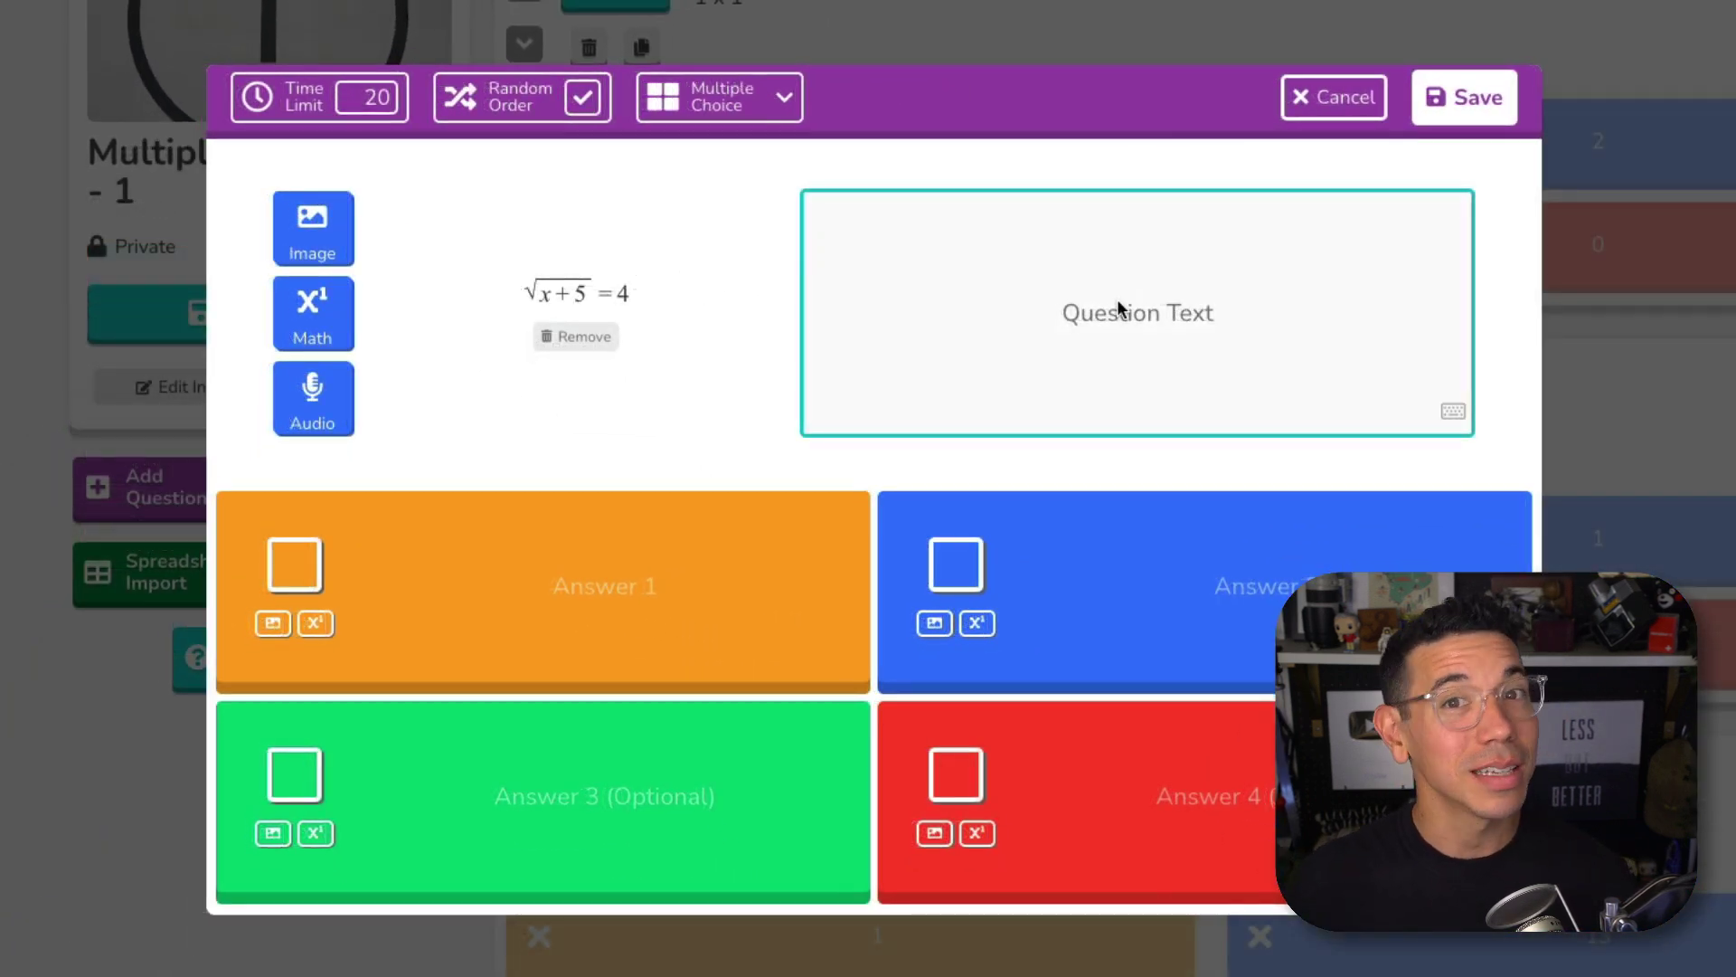
Step: Type 'Solve' as question text, enter 16 as the third answer, and mark 11 correct
type("Solve for X")
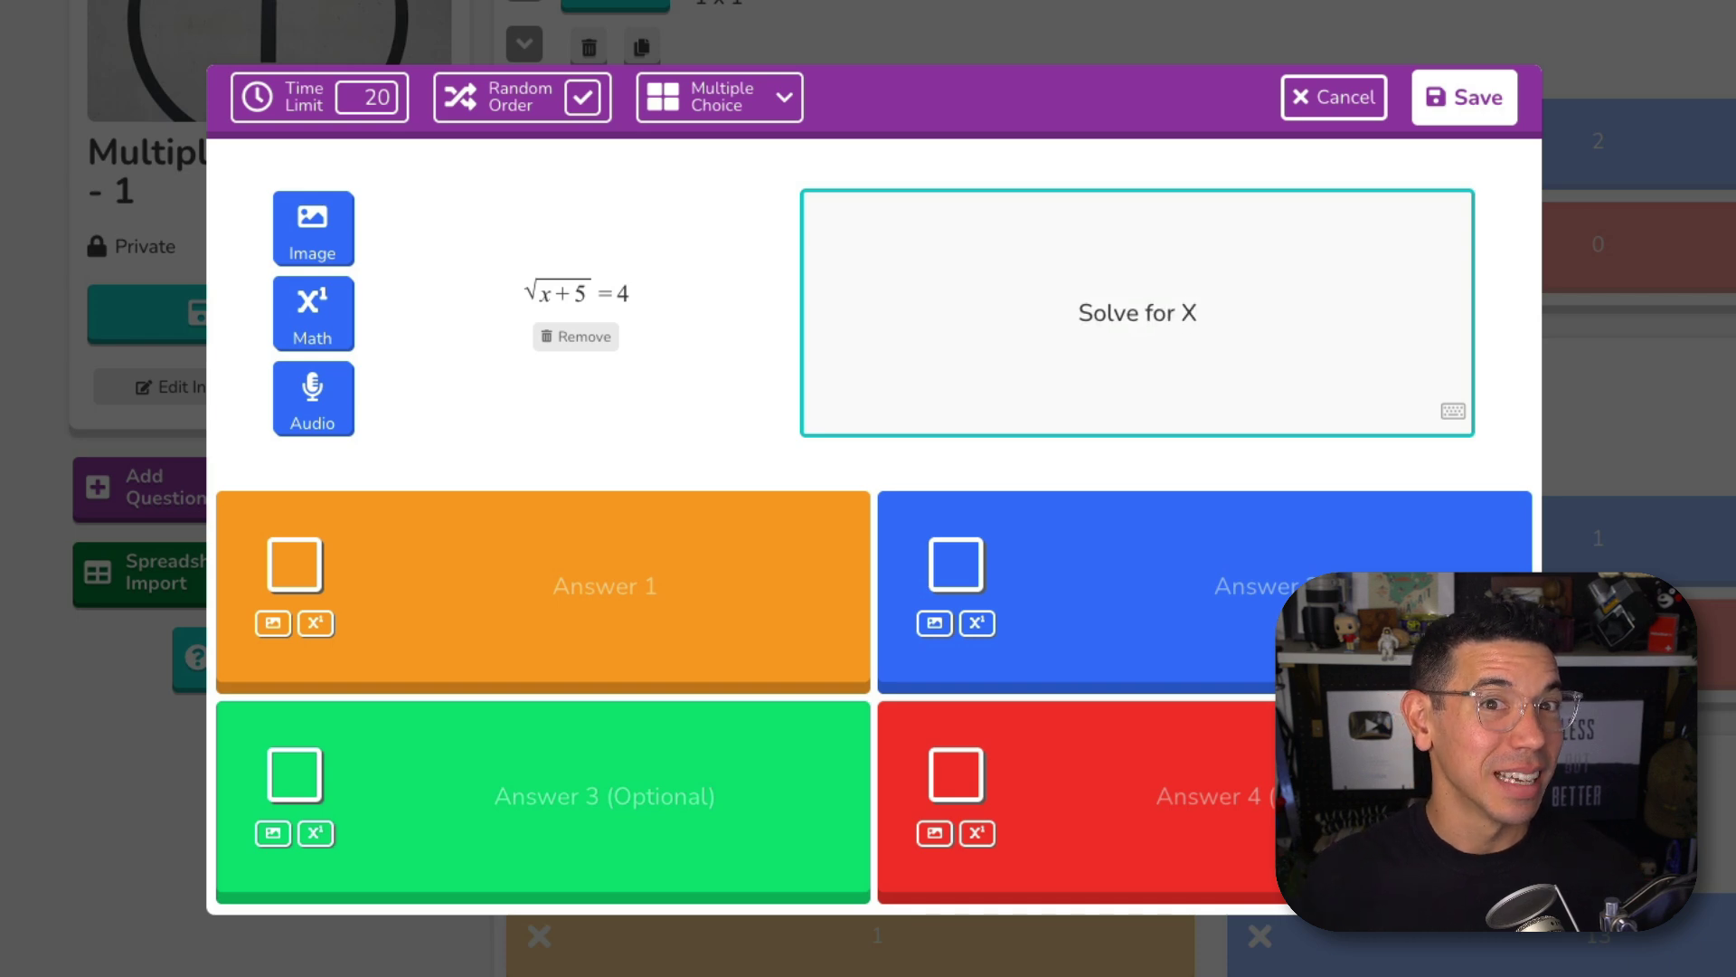
left_click(539, 791)
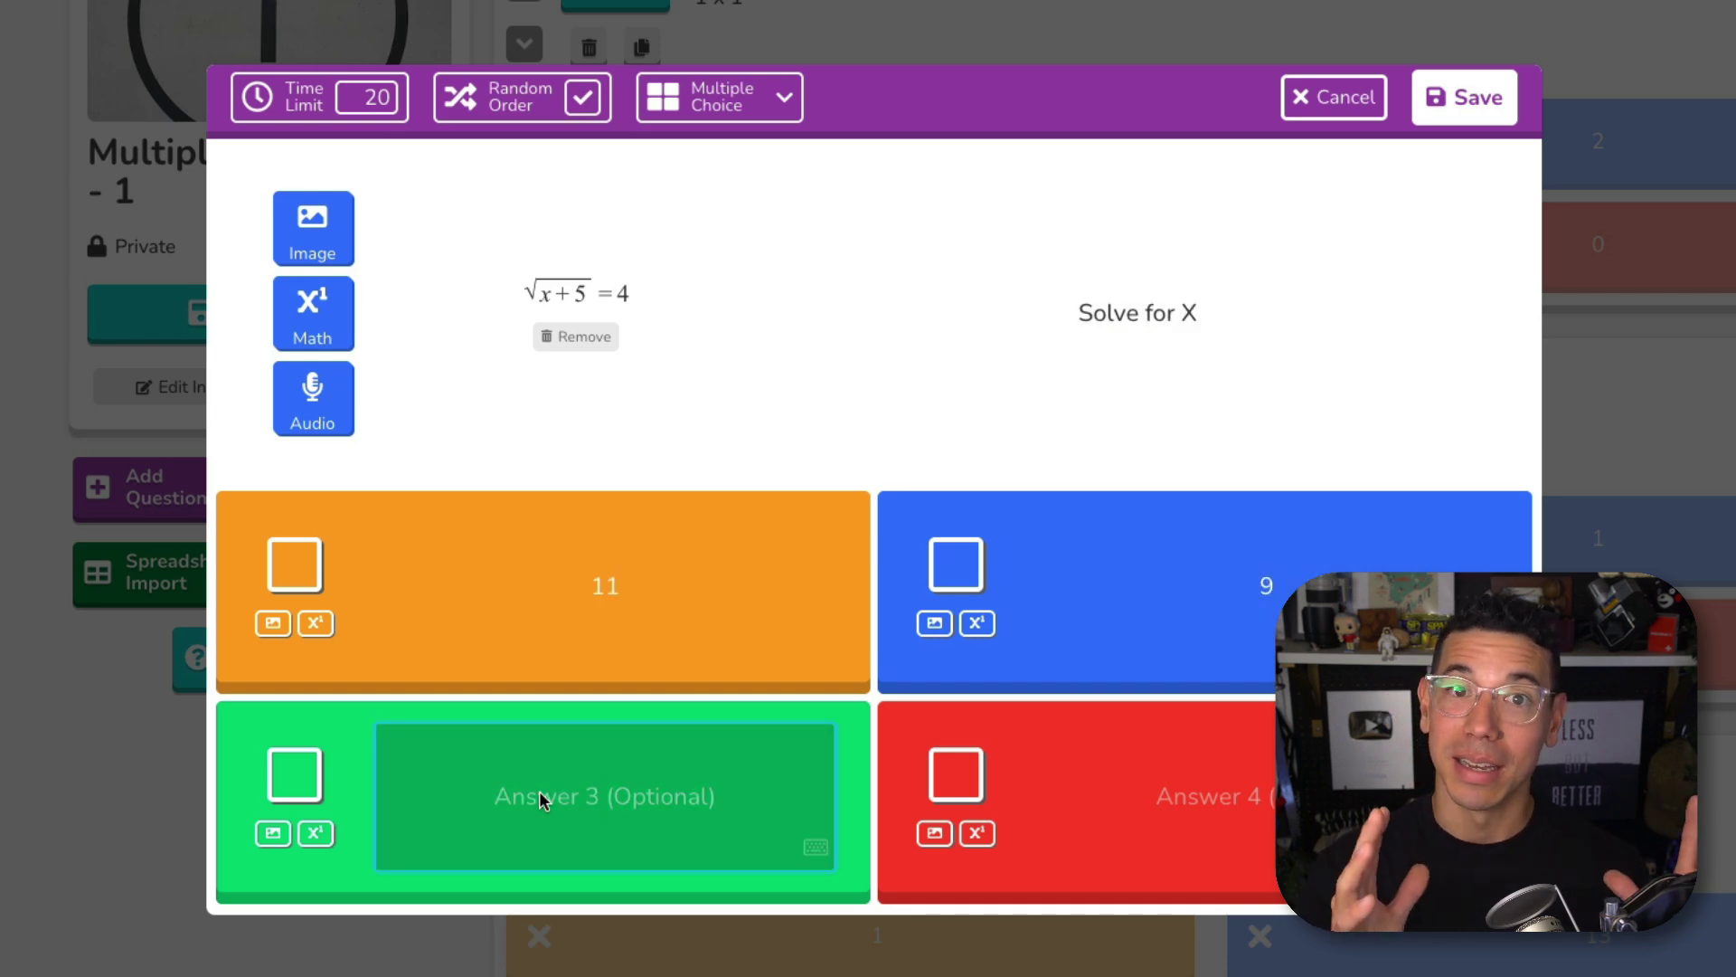
type("16")
left_click(1124, 841)
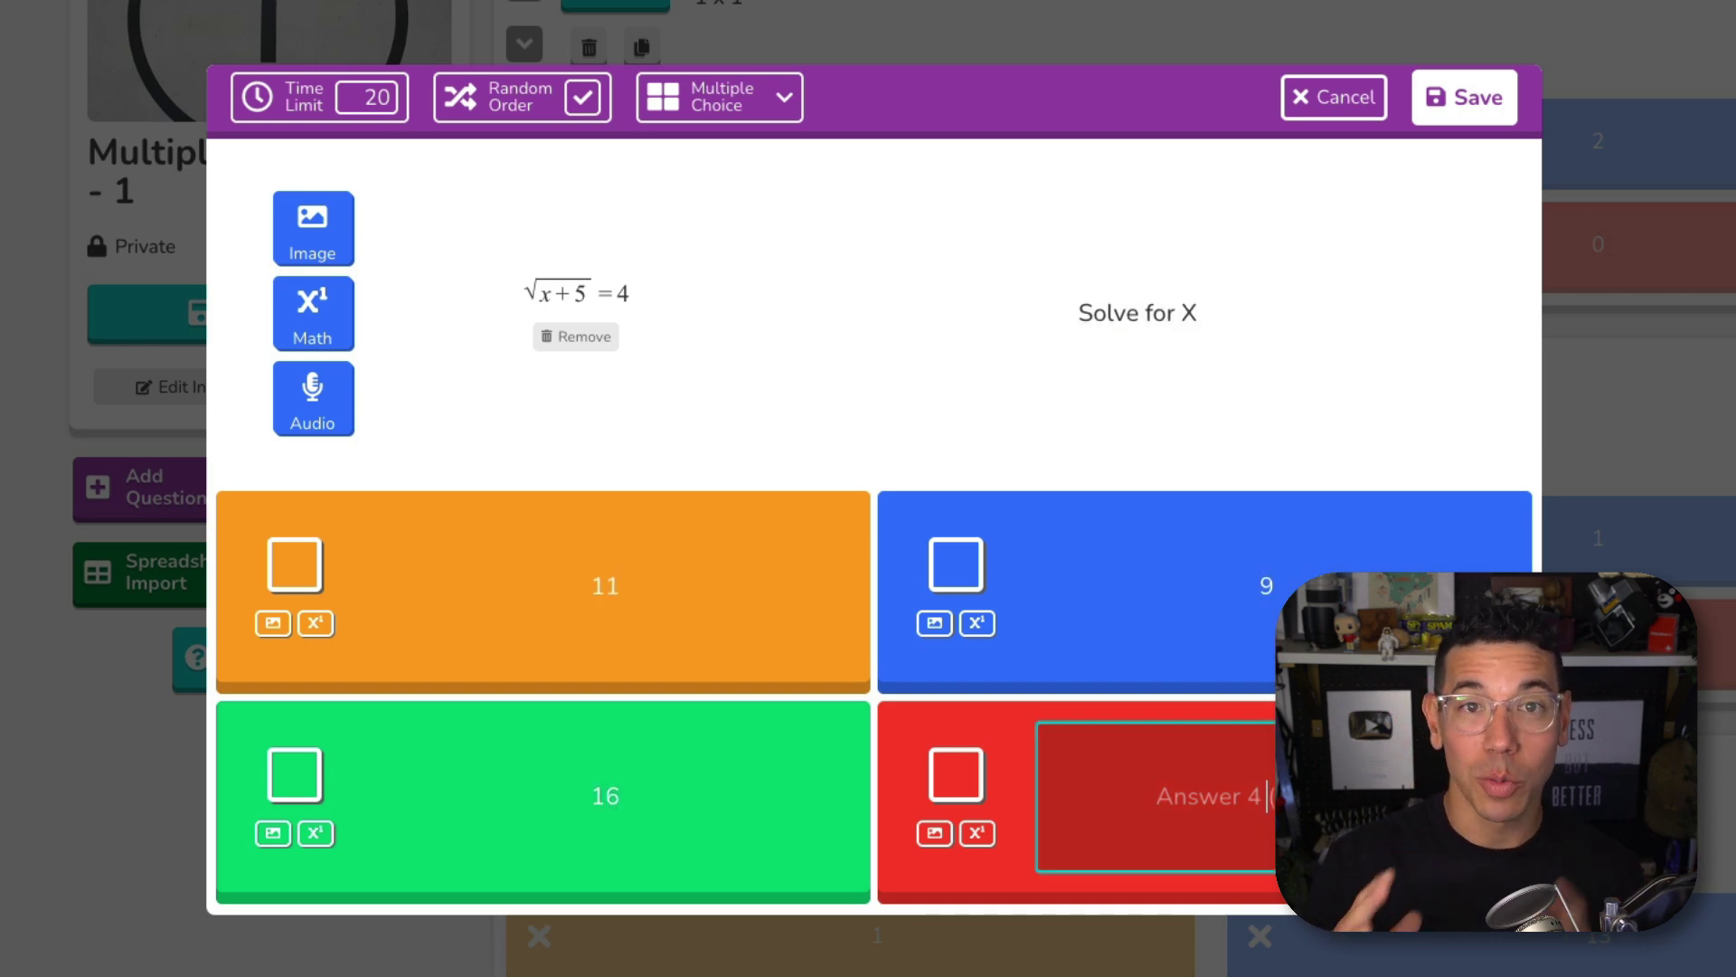
left_click(298, 568)
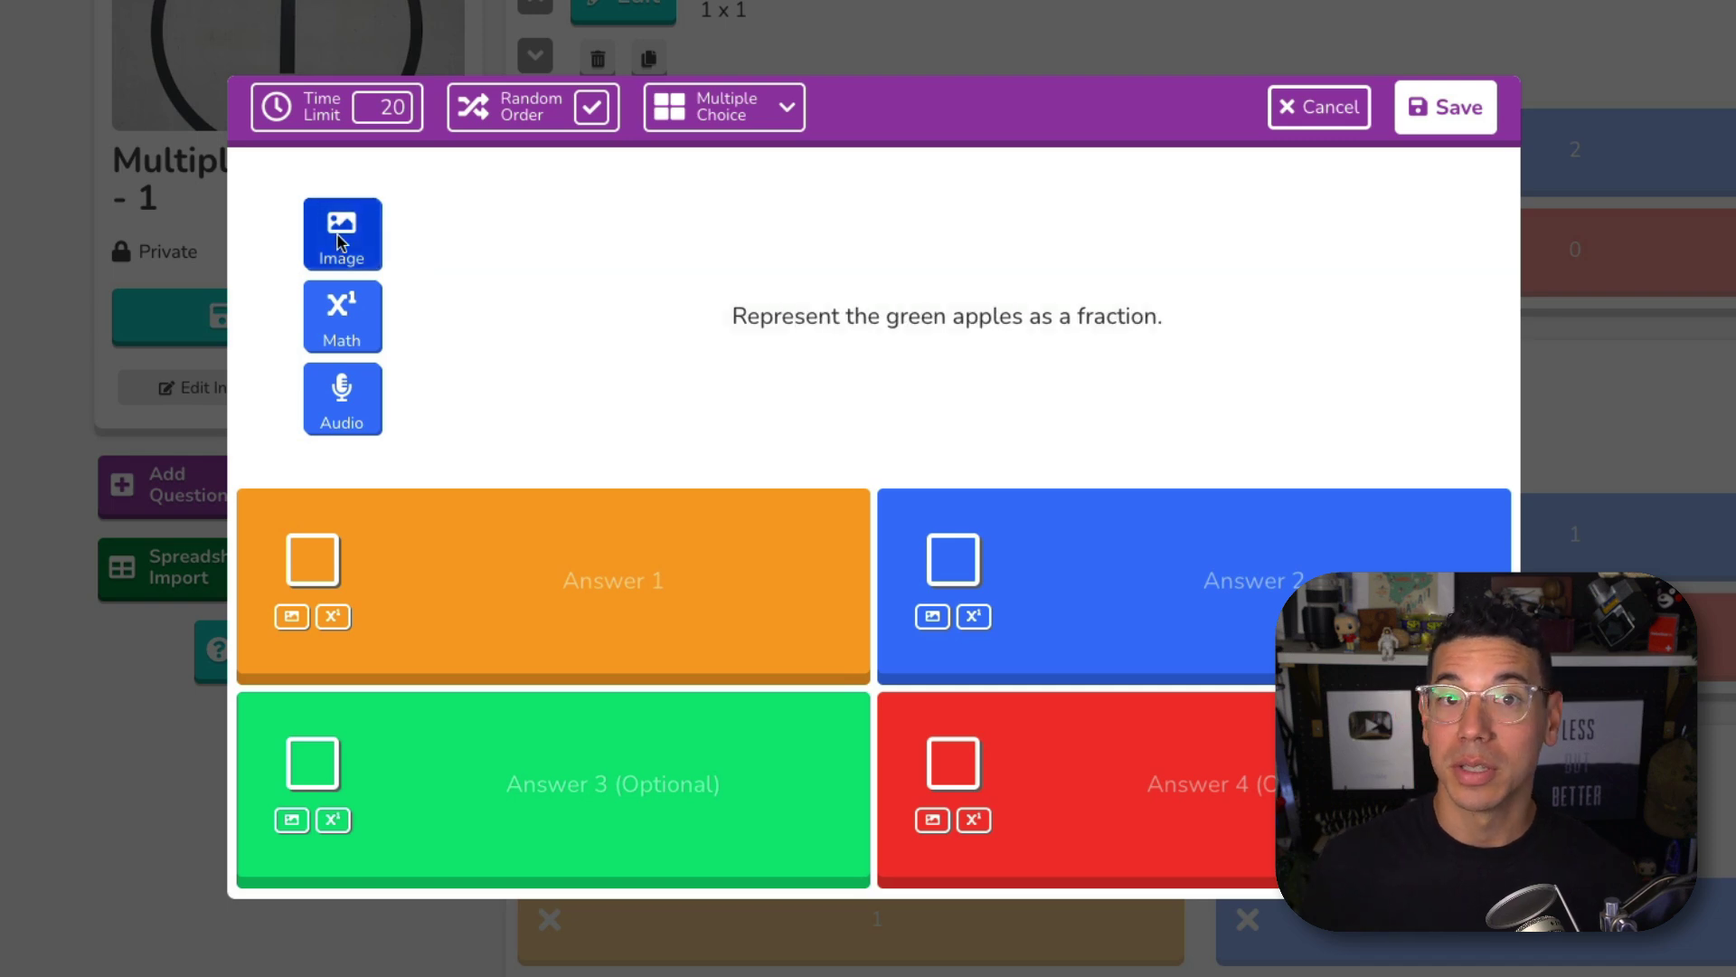
Step: Search online photos for 'apples' and add the apples picture to the question
left_click(341, 237)
left_click(723, 445)
type("apples")
key("Return")
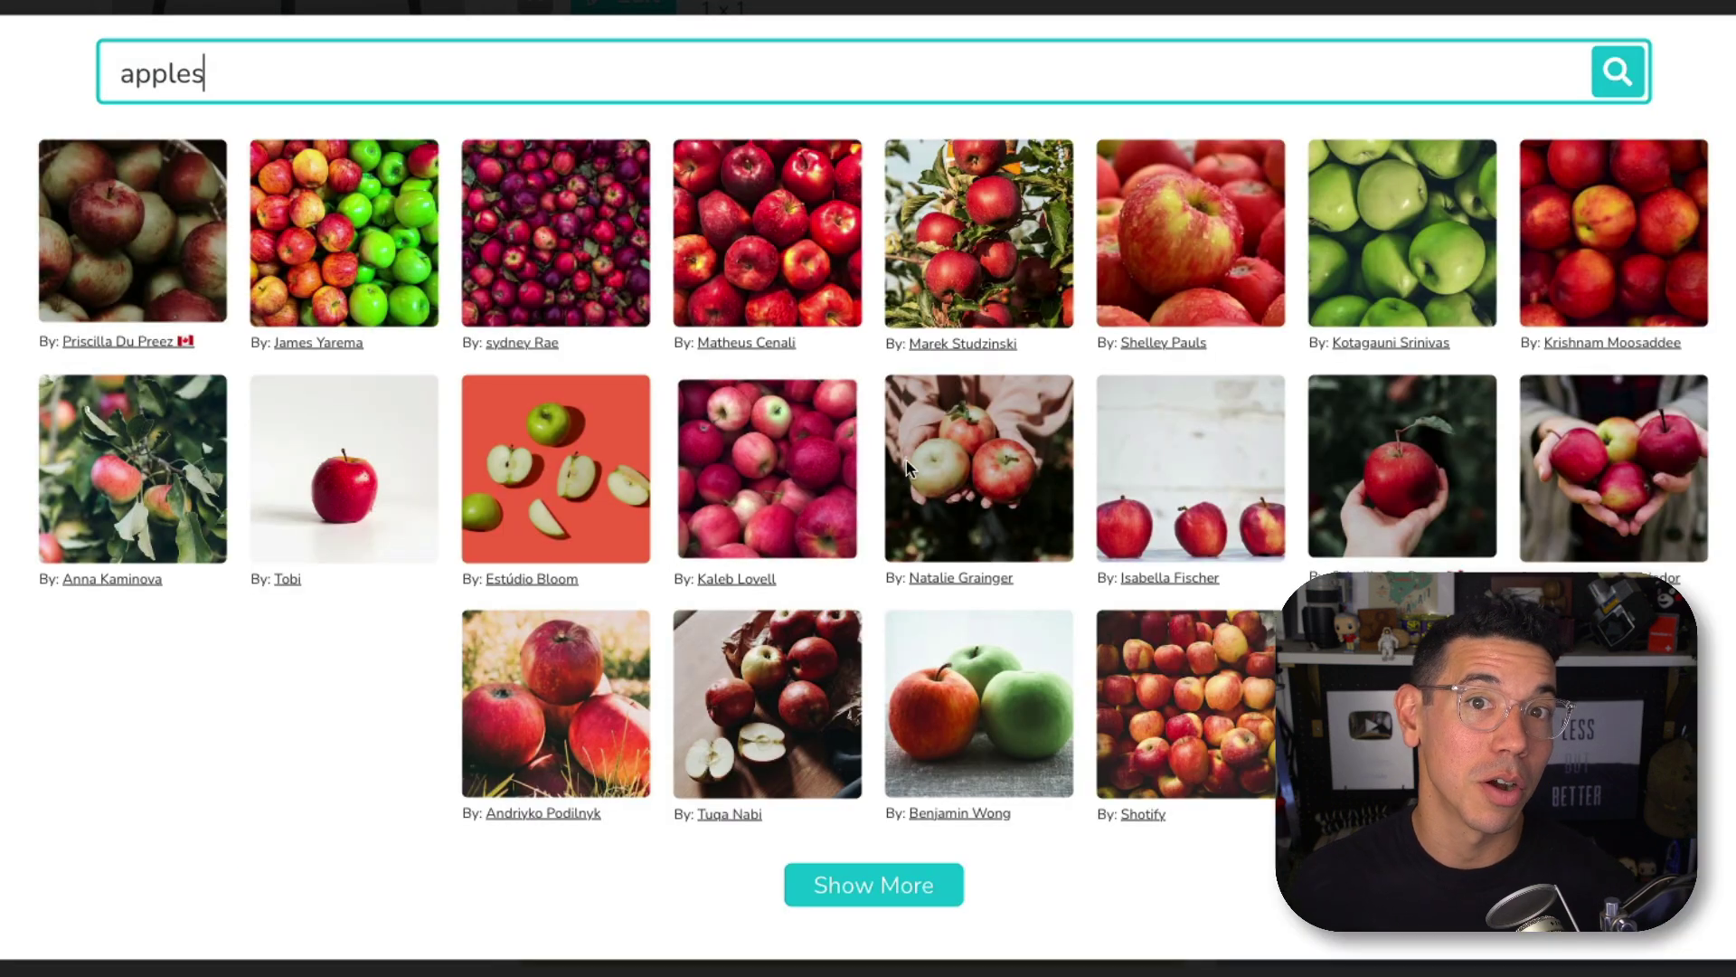
left_click(1021, 700)
left_click(611, 579)
Step: Enter answers 1/3, 2/3, 2 and 1/2, marking 2/3 as correct
type("1/3")
left_click(1202, 581)
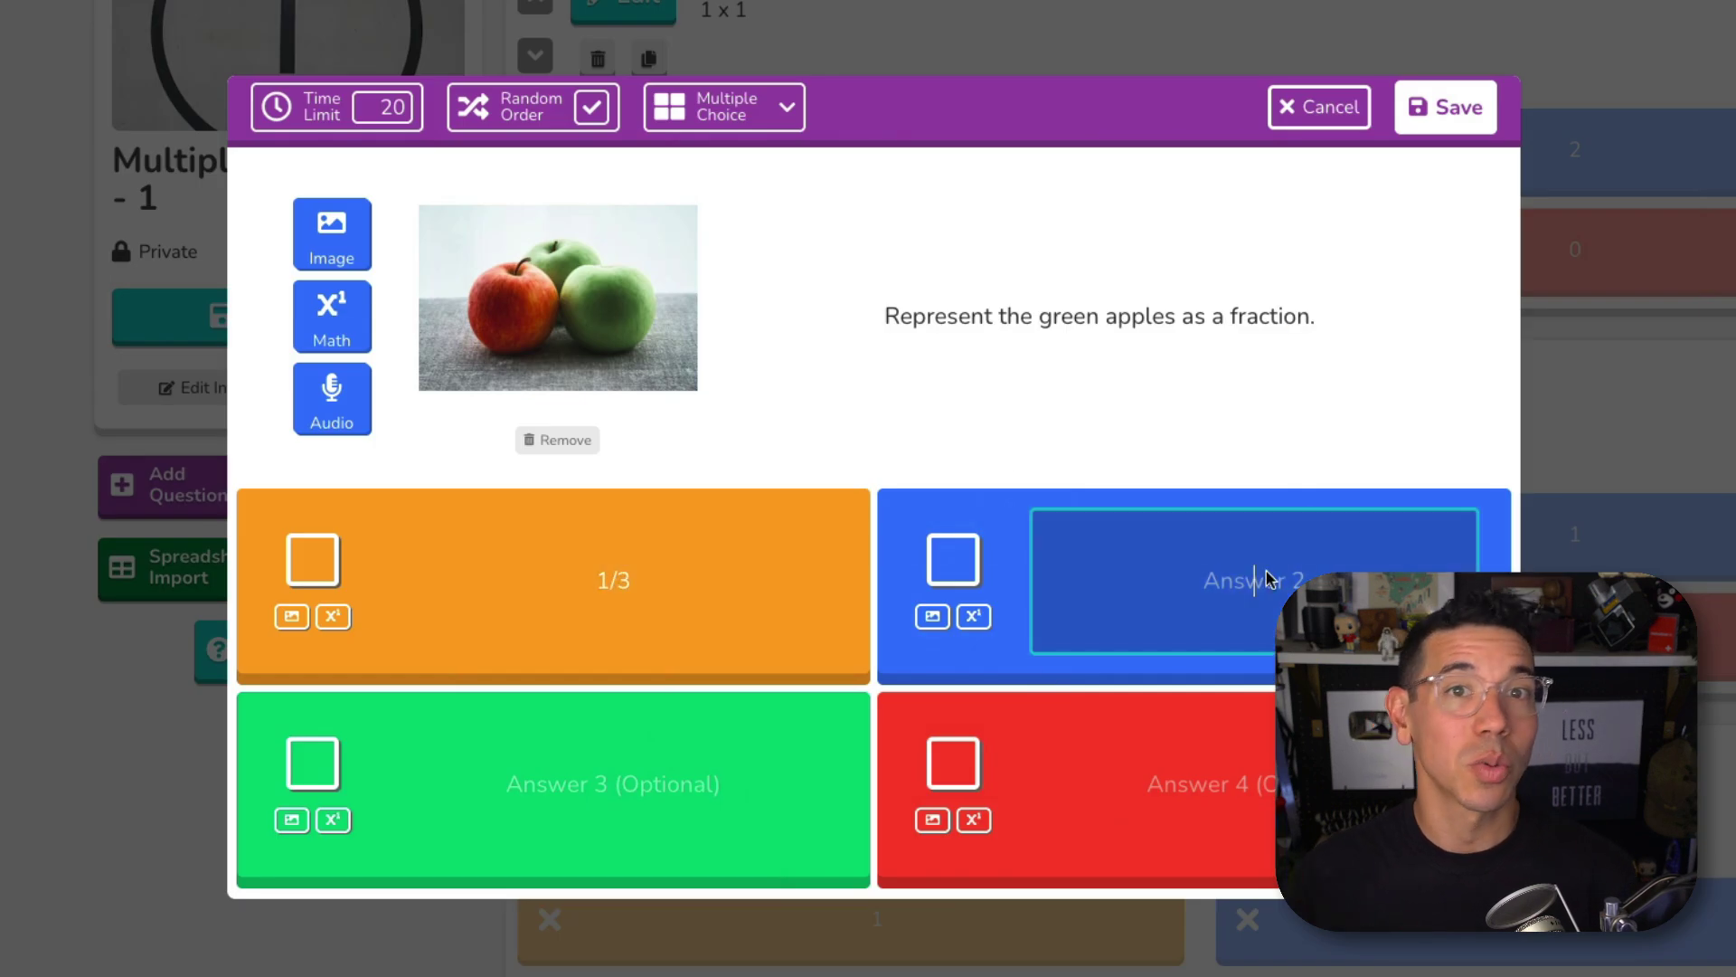
type("2/3")
left_click(727, 787)
type("2")
left_click(1176, 785)
type("1")
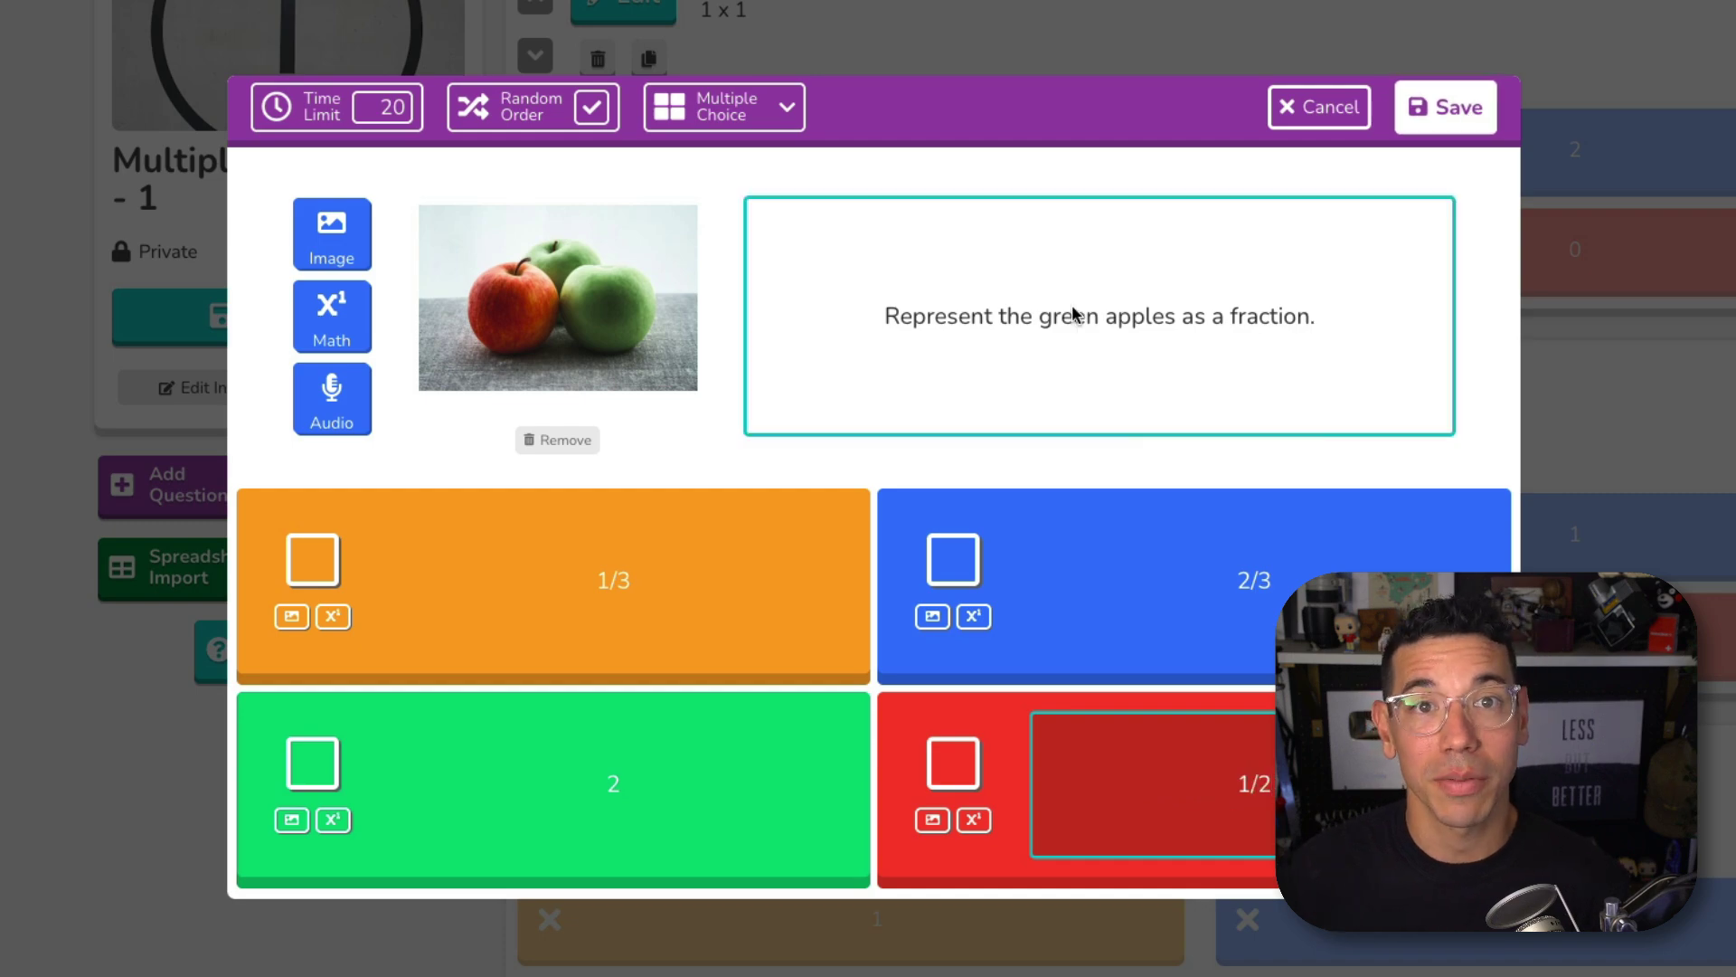
left_click(953, 559)
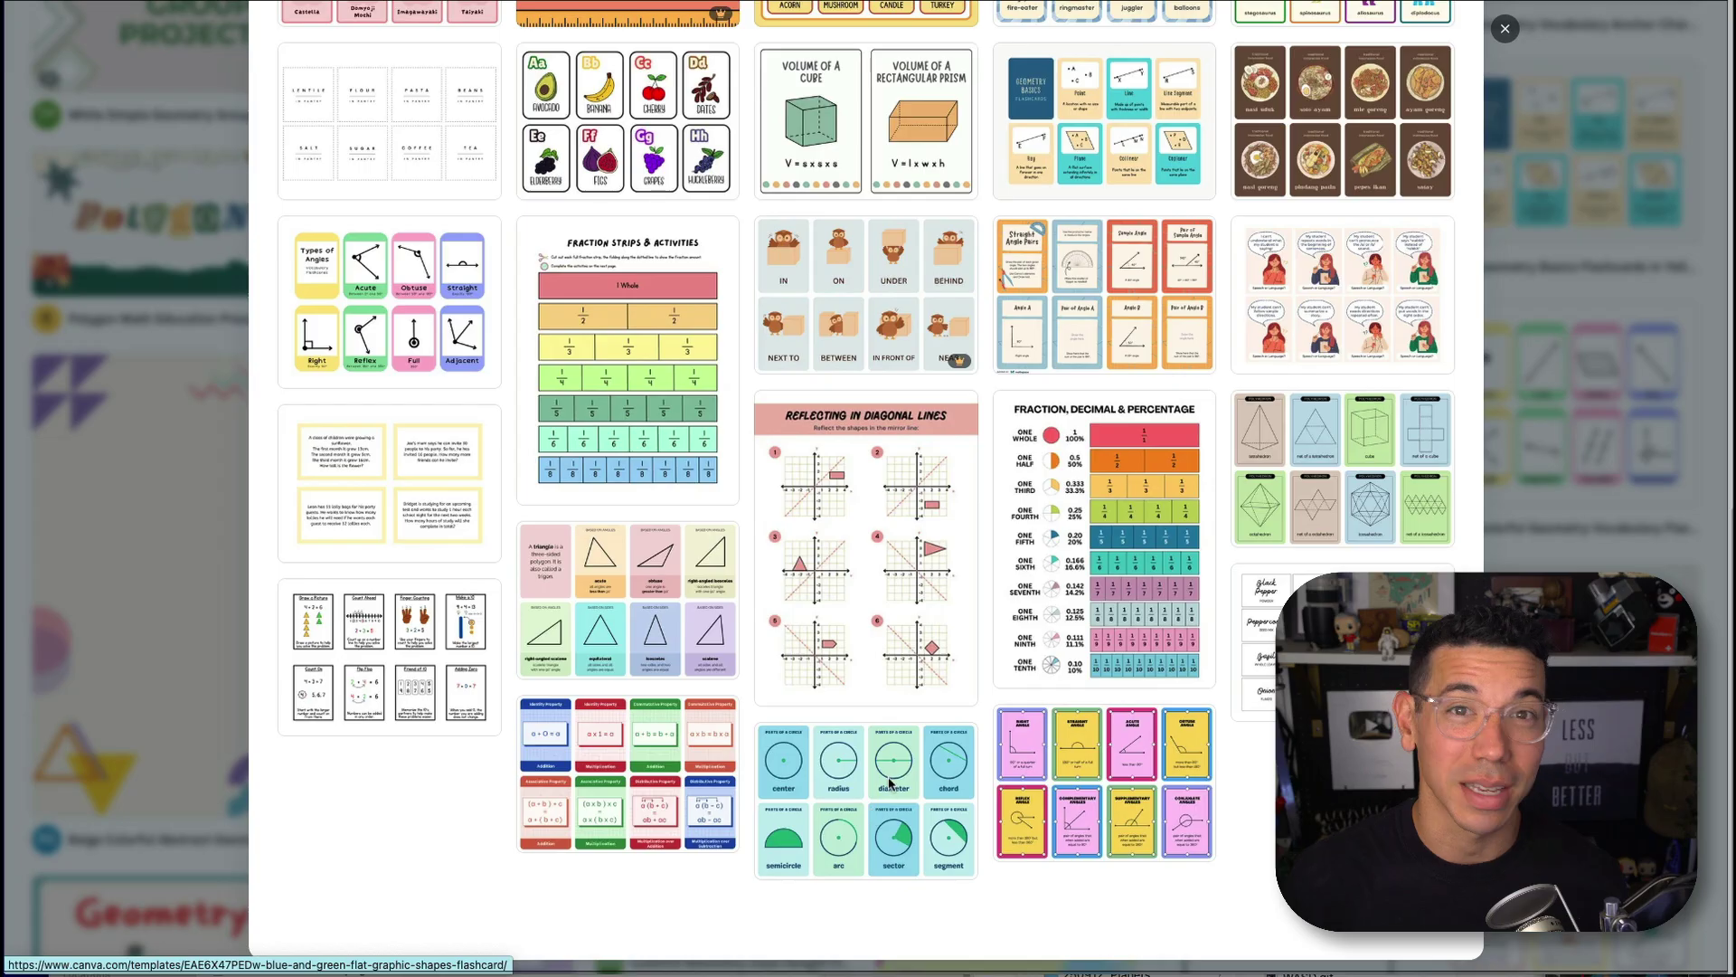
left_click(891, 782)
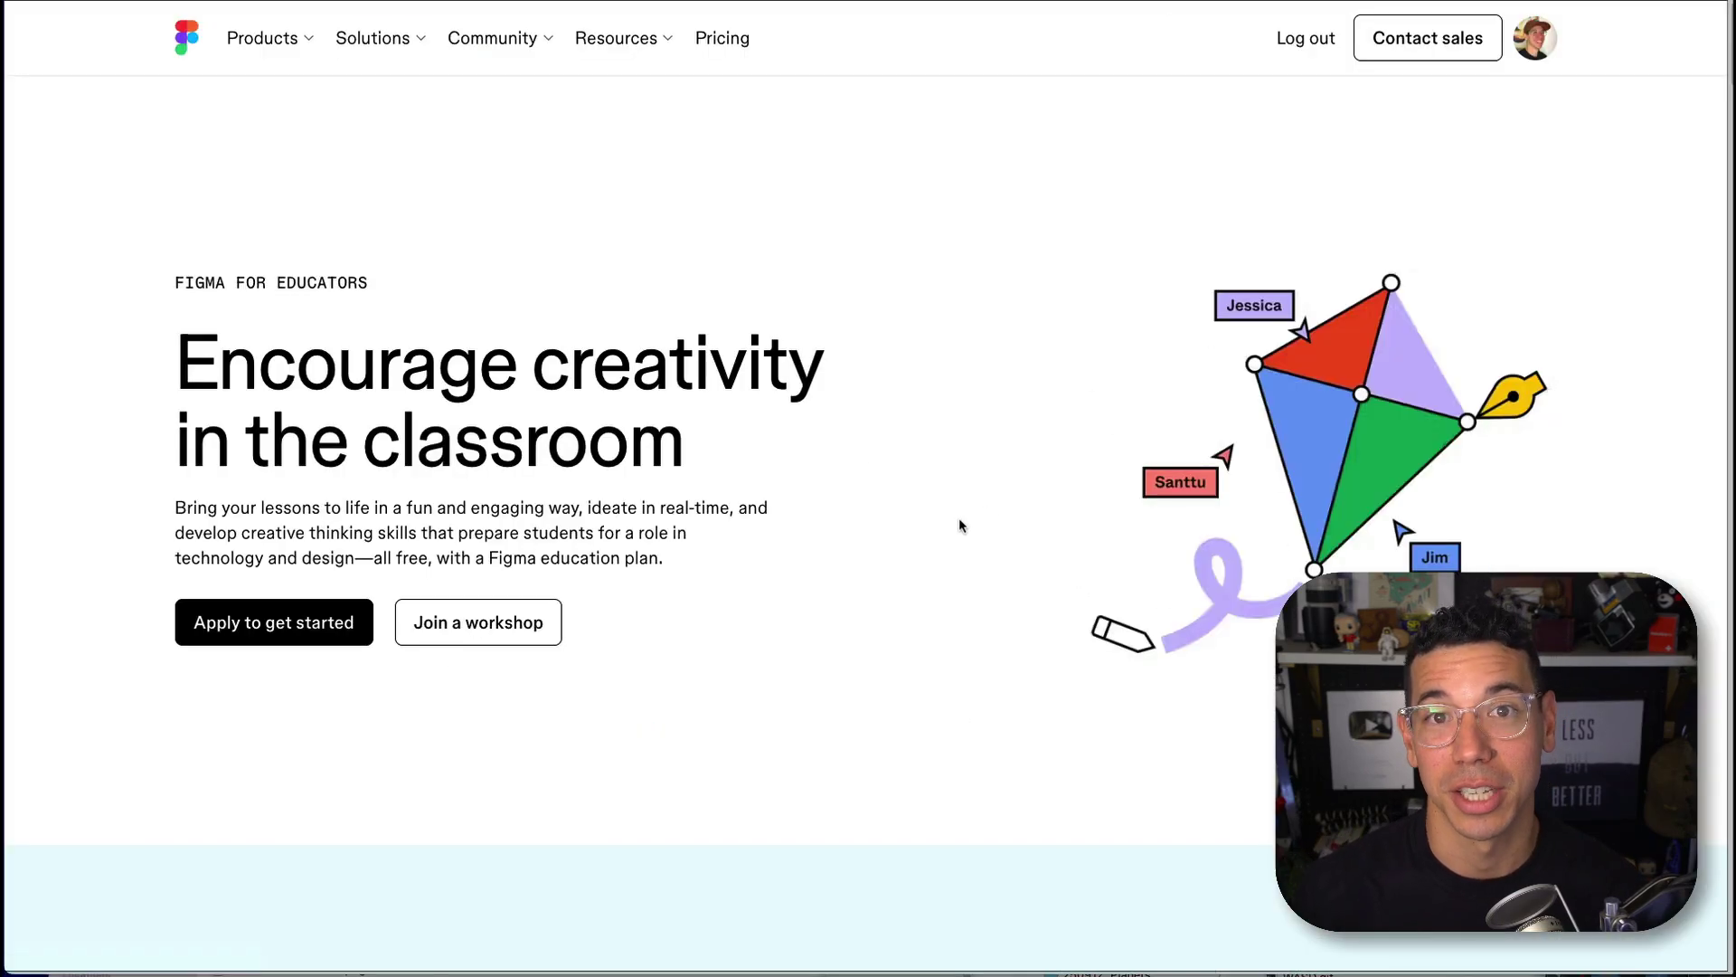
Step: Duplicate the green ten-rod, group both rods and both unit cubes, and drag the image into Blooket's upload area
scroll(950, 523, "down", 10)
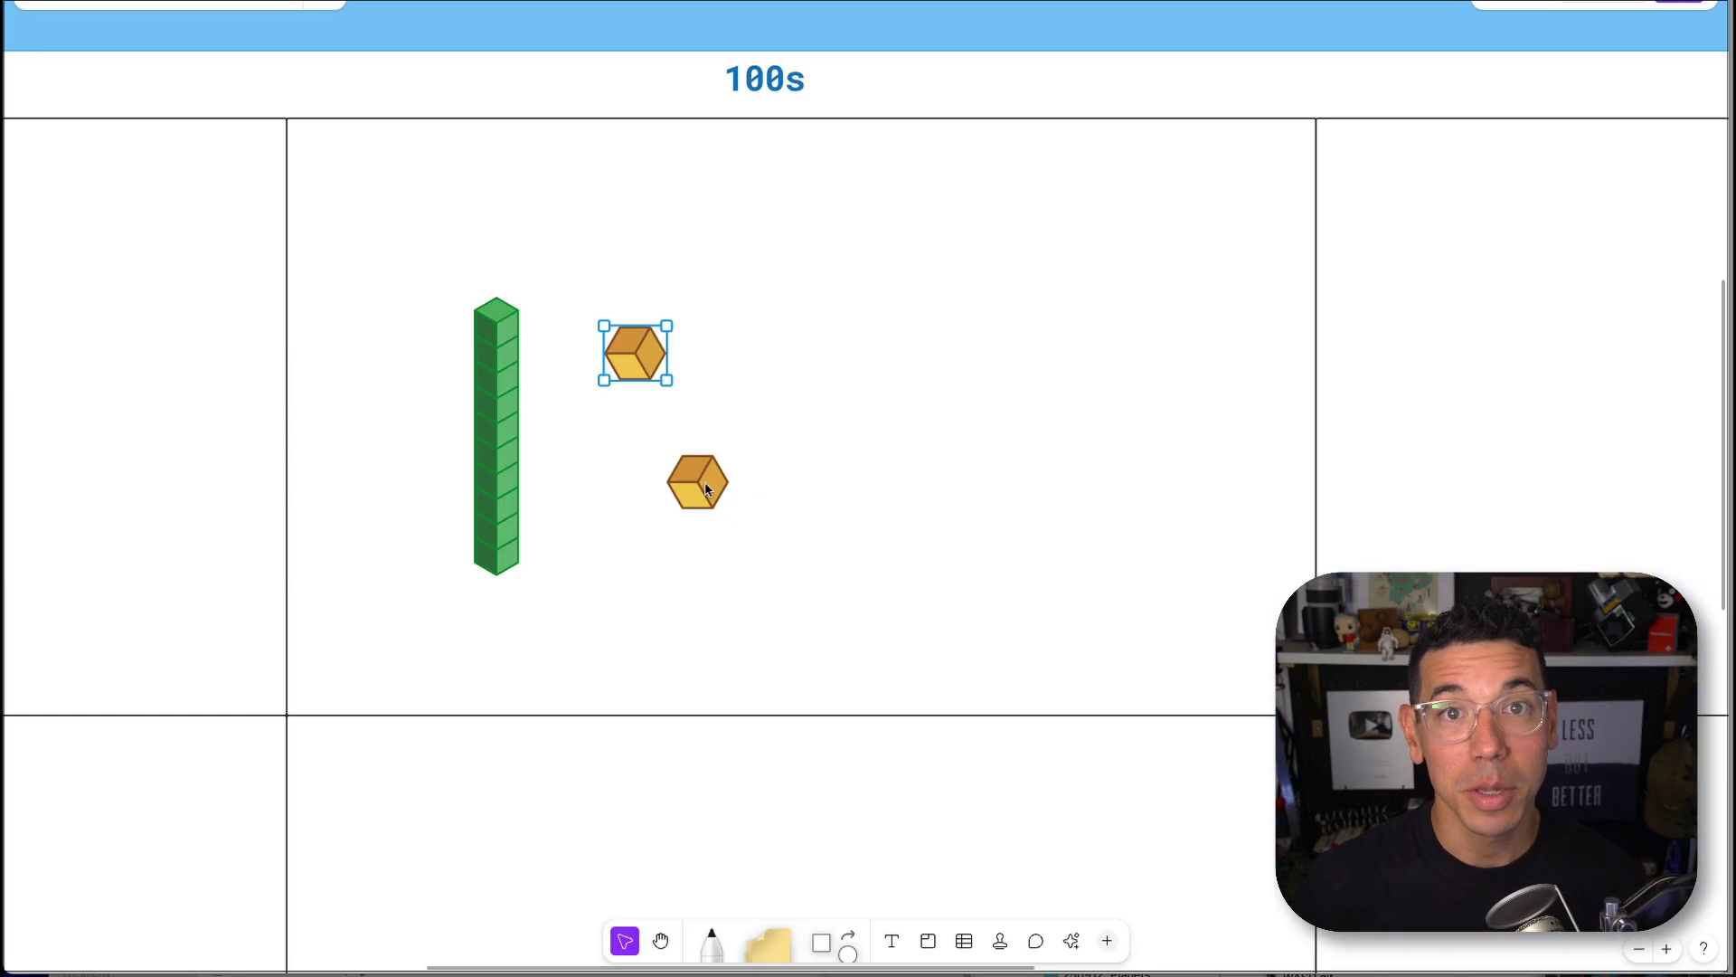
left_click_drag(697, 481, 637, 490)
left_click_drag(511, 466, 493, 466)
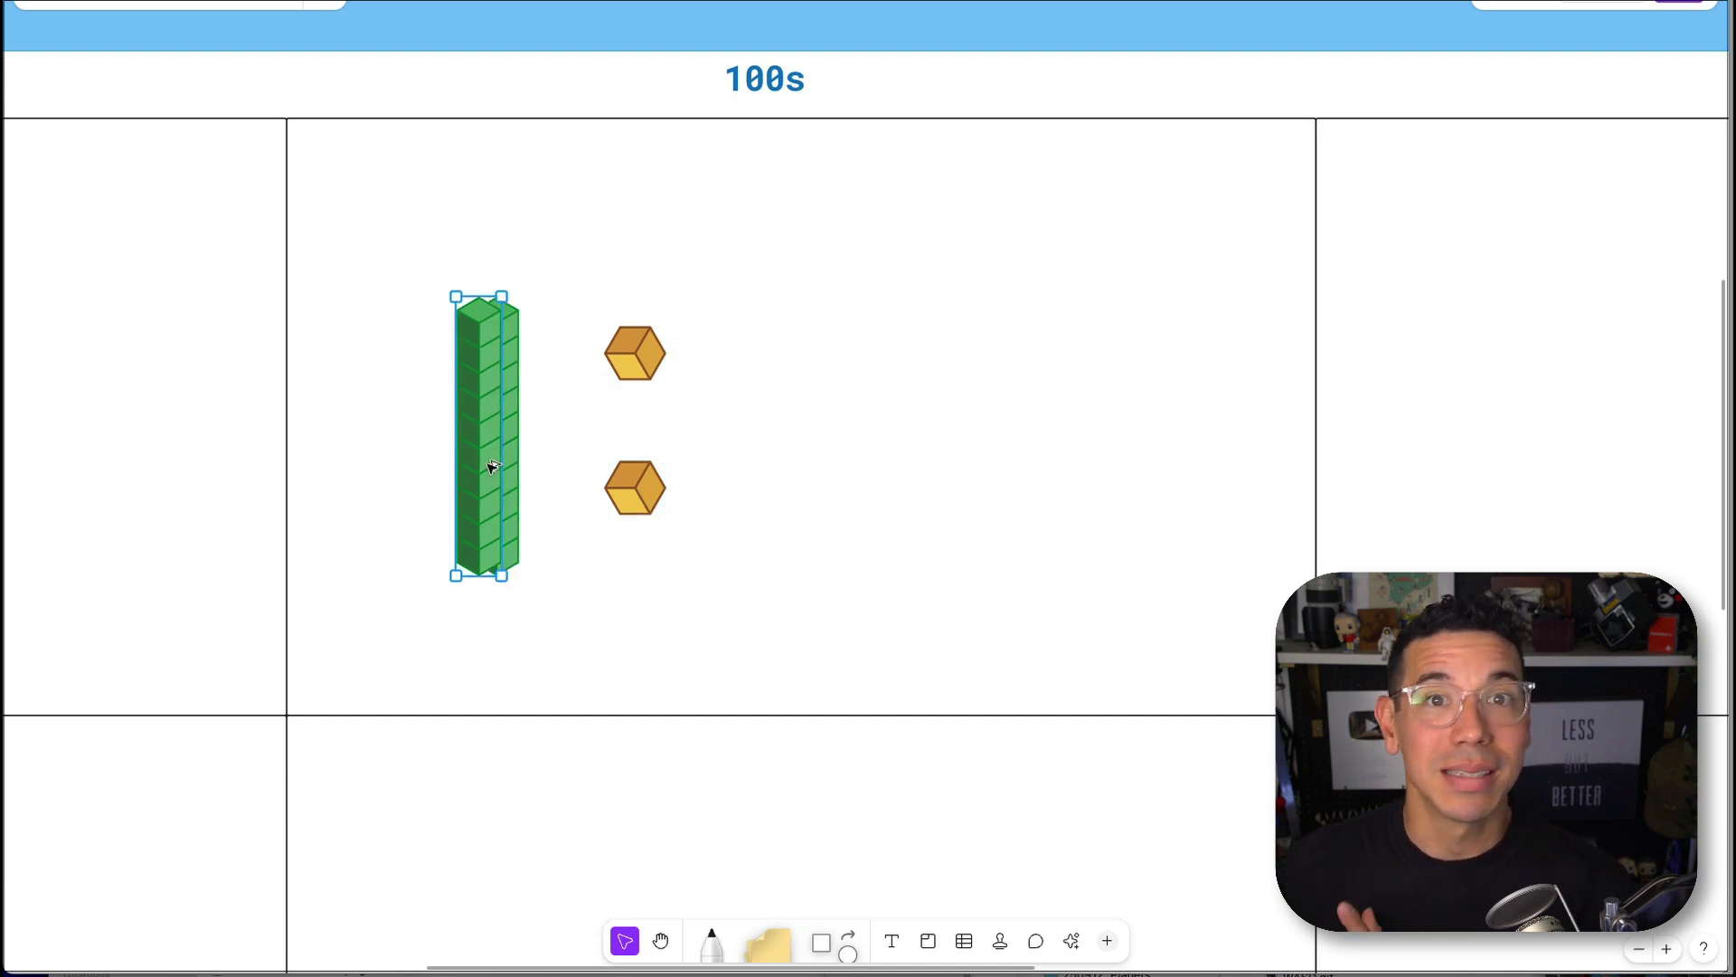
left_click_drag(394, 288, 851, 668)
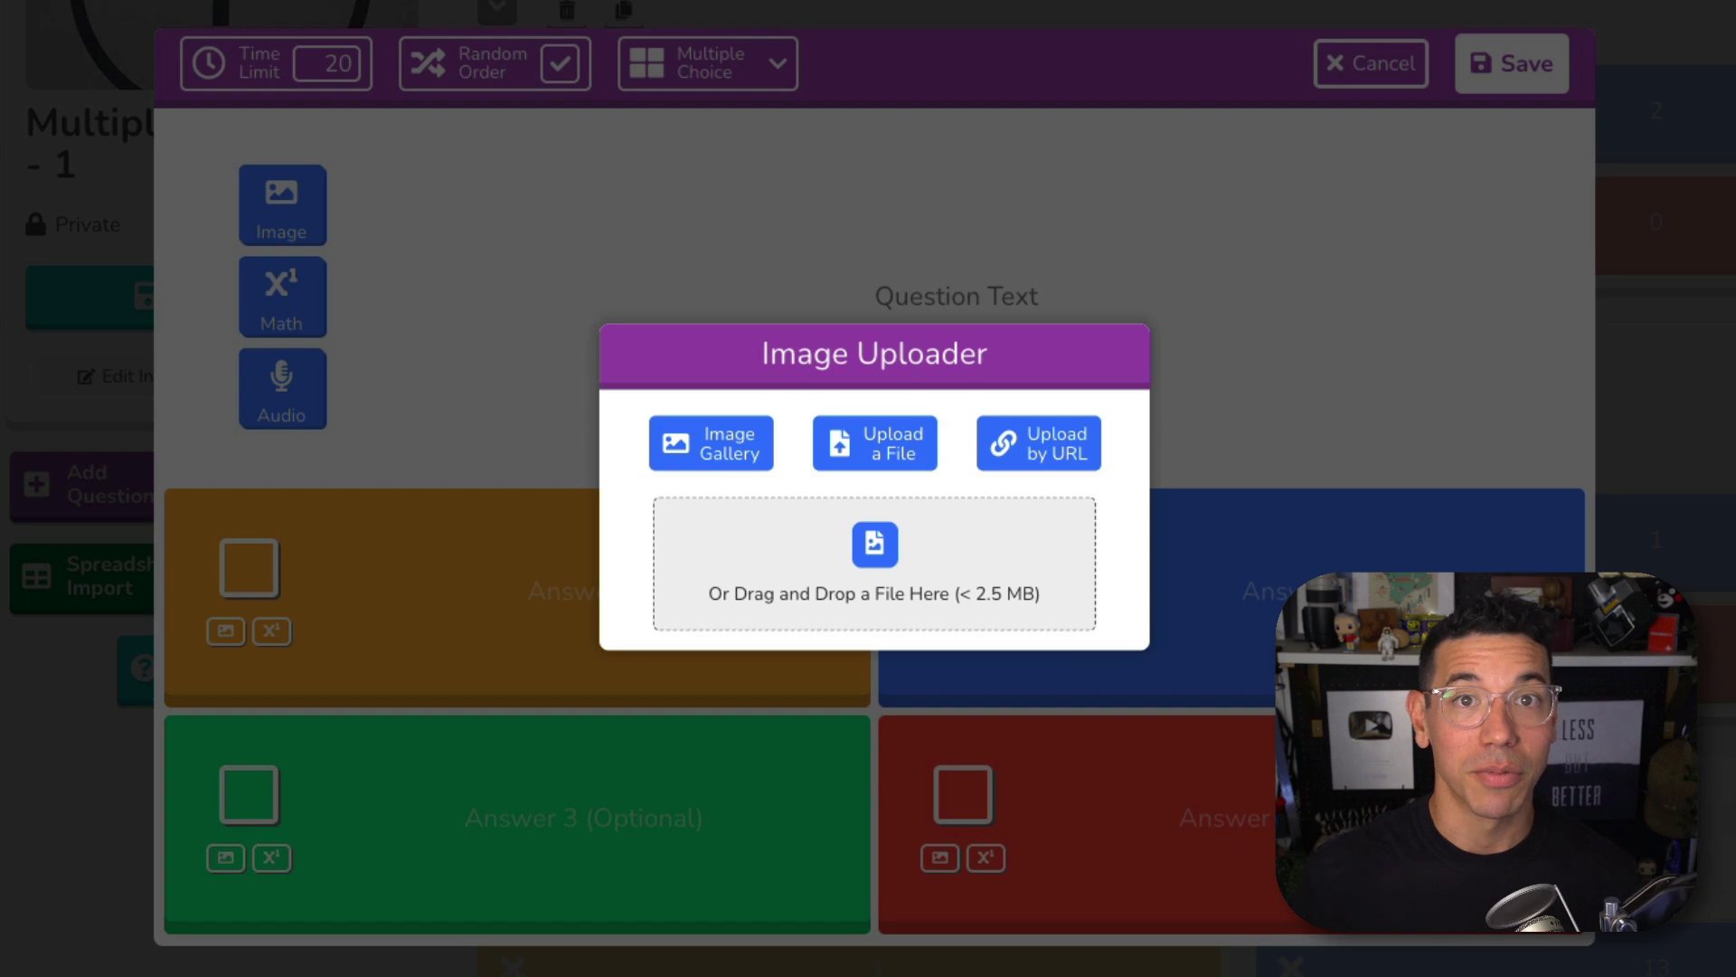
left_click_drag(1067, 434, 950, 592)
Step: Add the block image, question 'Count the blocks', answers 20, 22 and 12, with 22 correct
left_click_drag(837, 575, 837, 581)
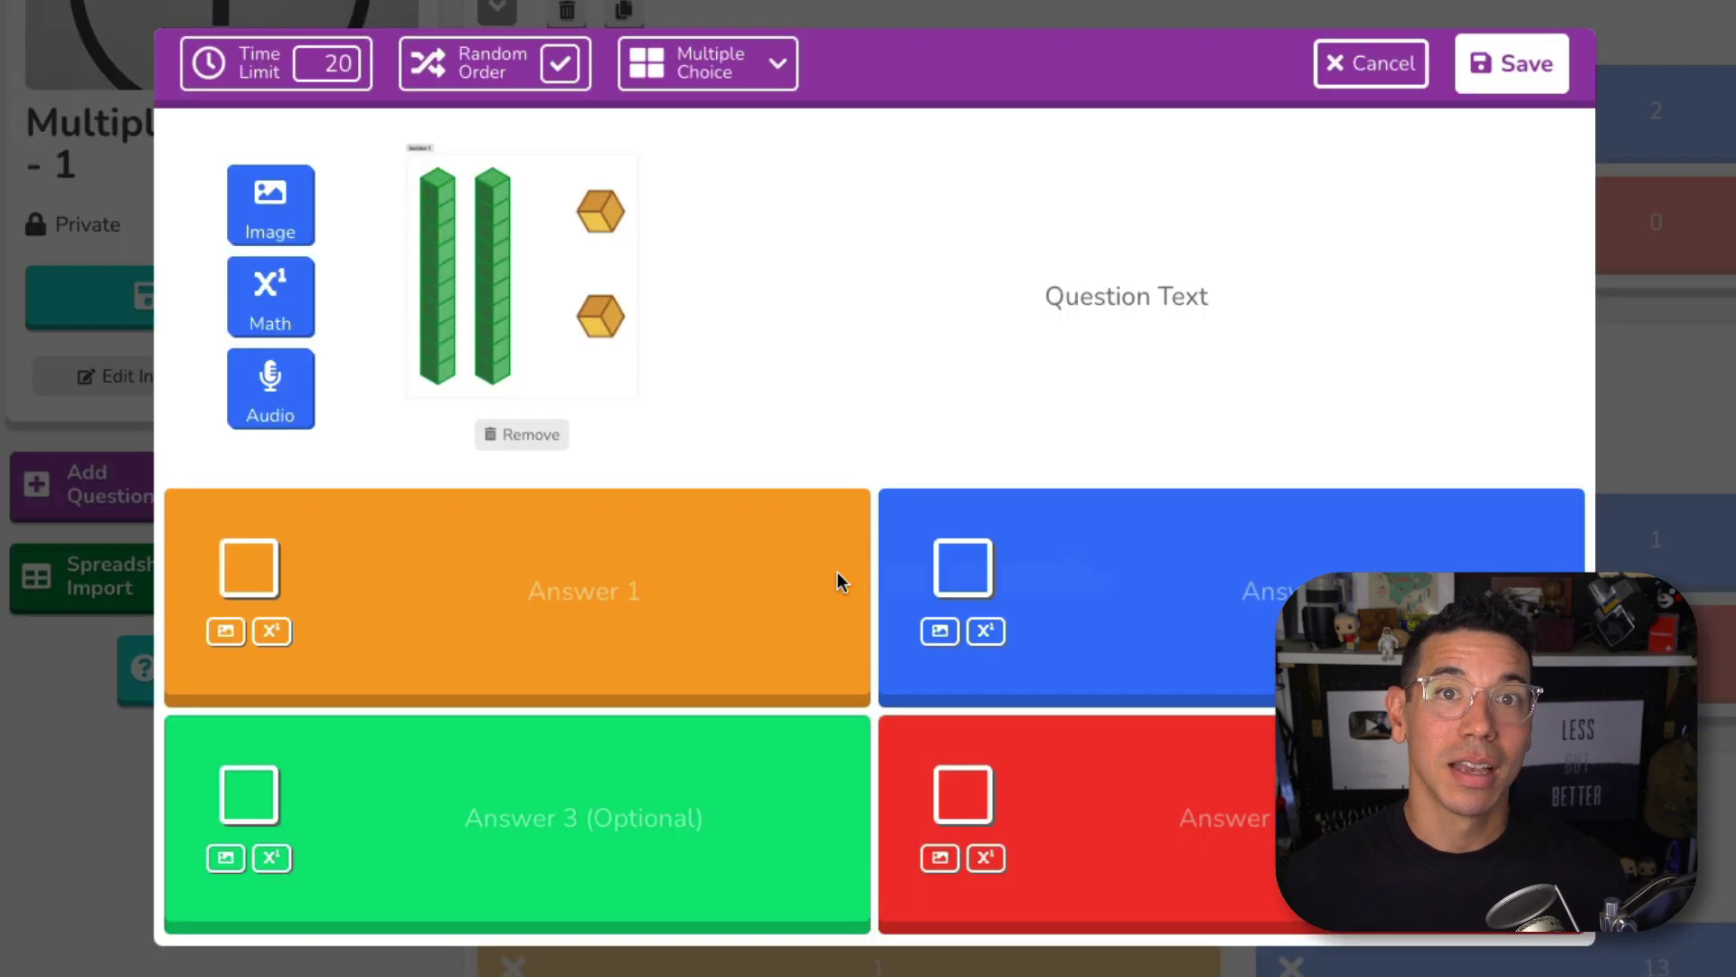
type("Count the blocks")
key("Tab")
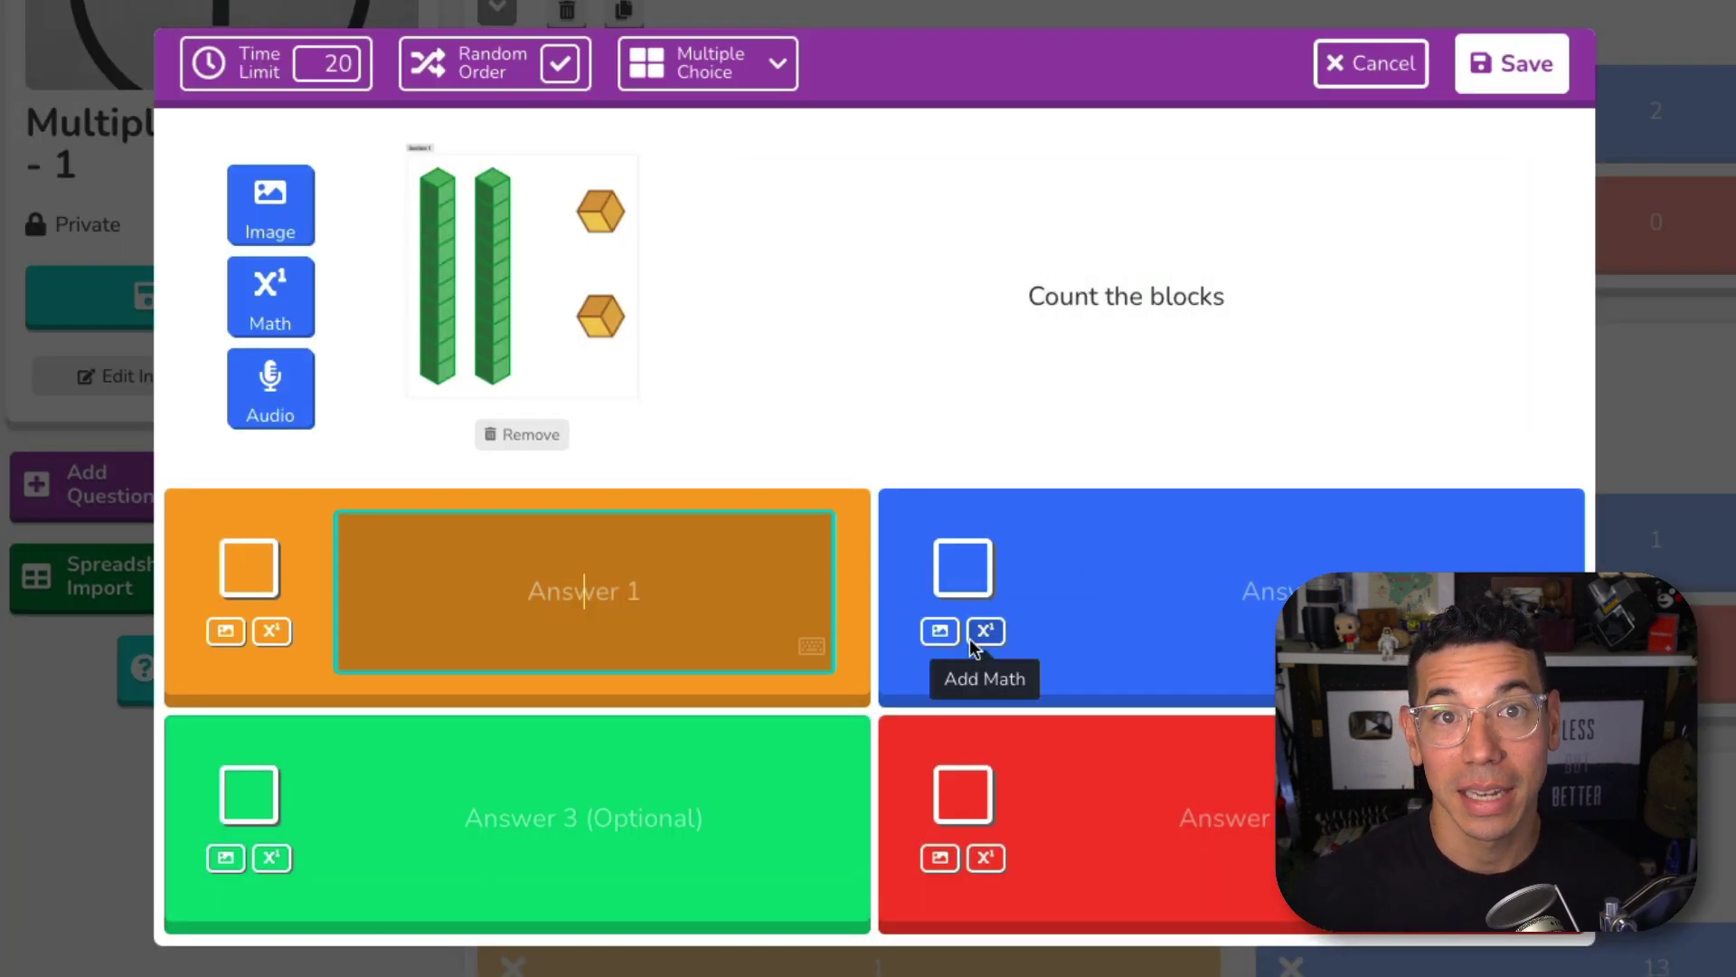
type("20")
key("Tab")
type("22")
key("Tab")
type("12")
key("Tab")
left_click(963, 568)
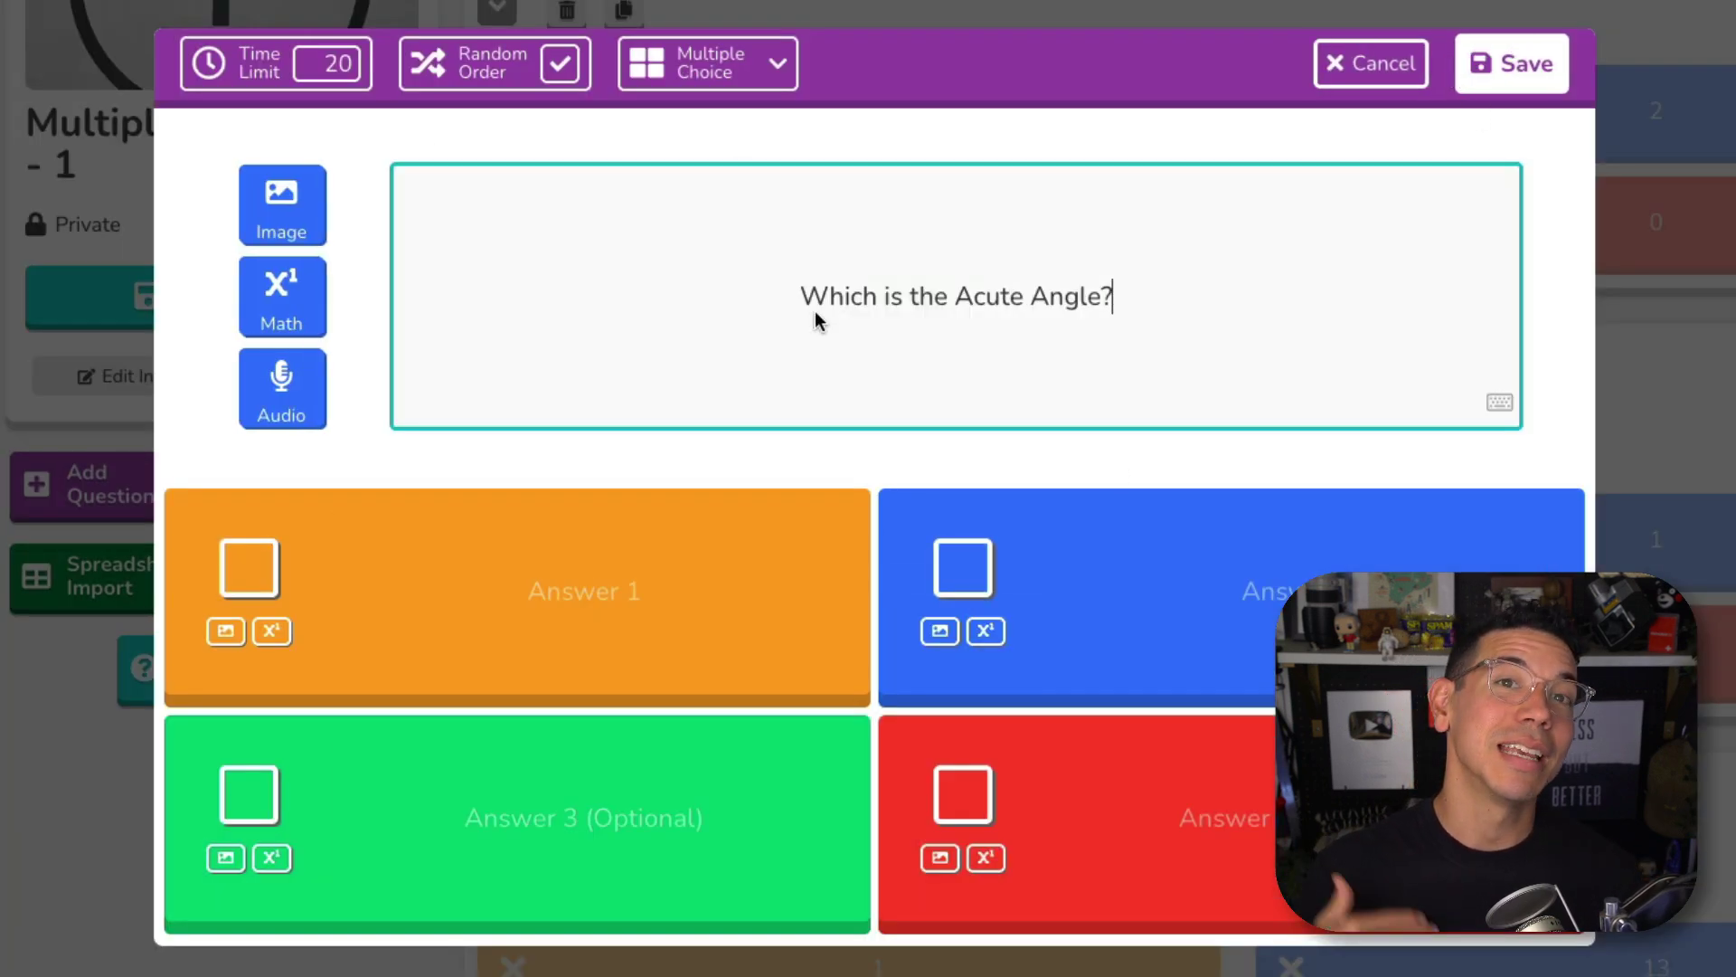
Step: Put angle pictures into the orange and blue answers of the new question
left_click(226, 632)
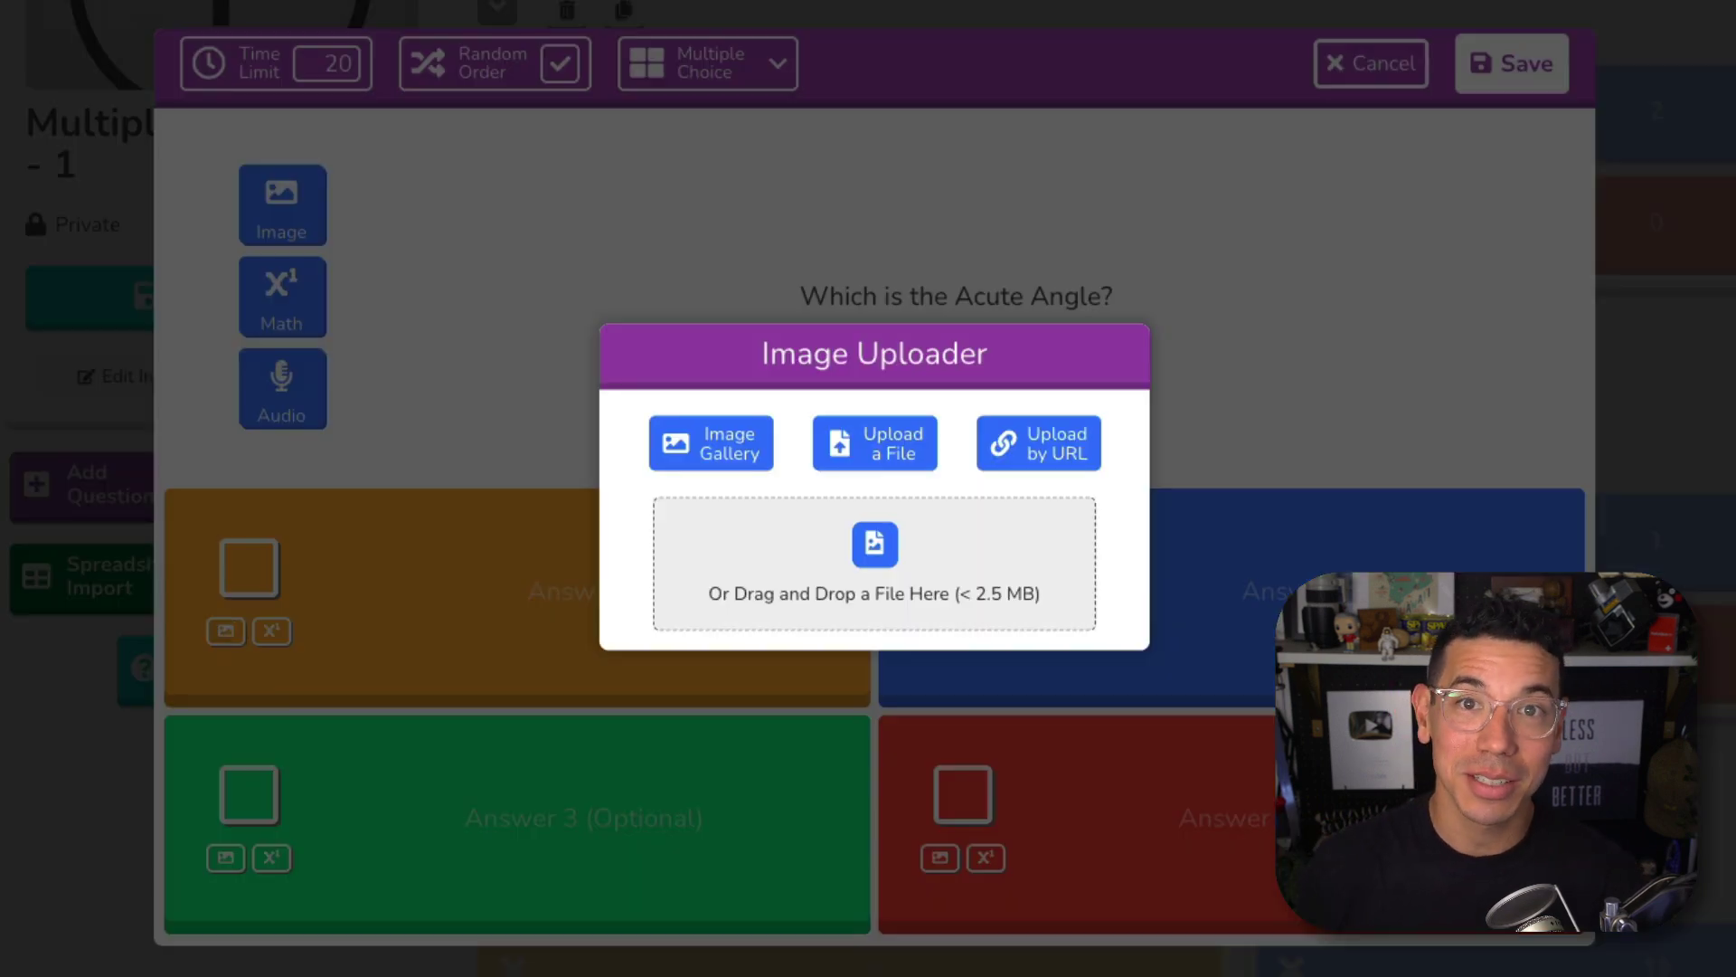
left_click_drag(1266, 633, 844, 587)
left_click_drag(1537, 633, 732, 608)
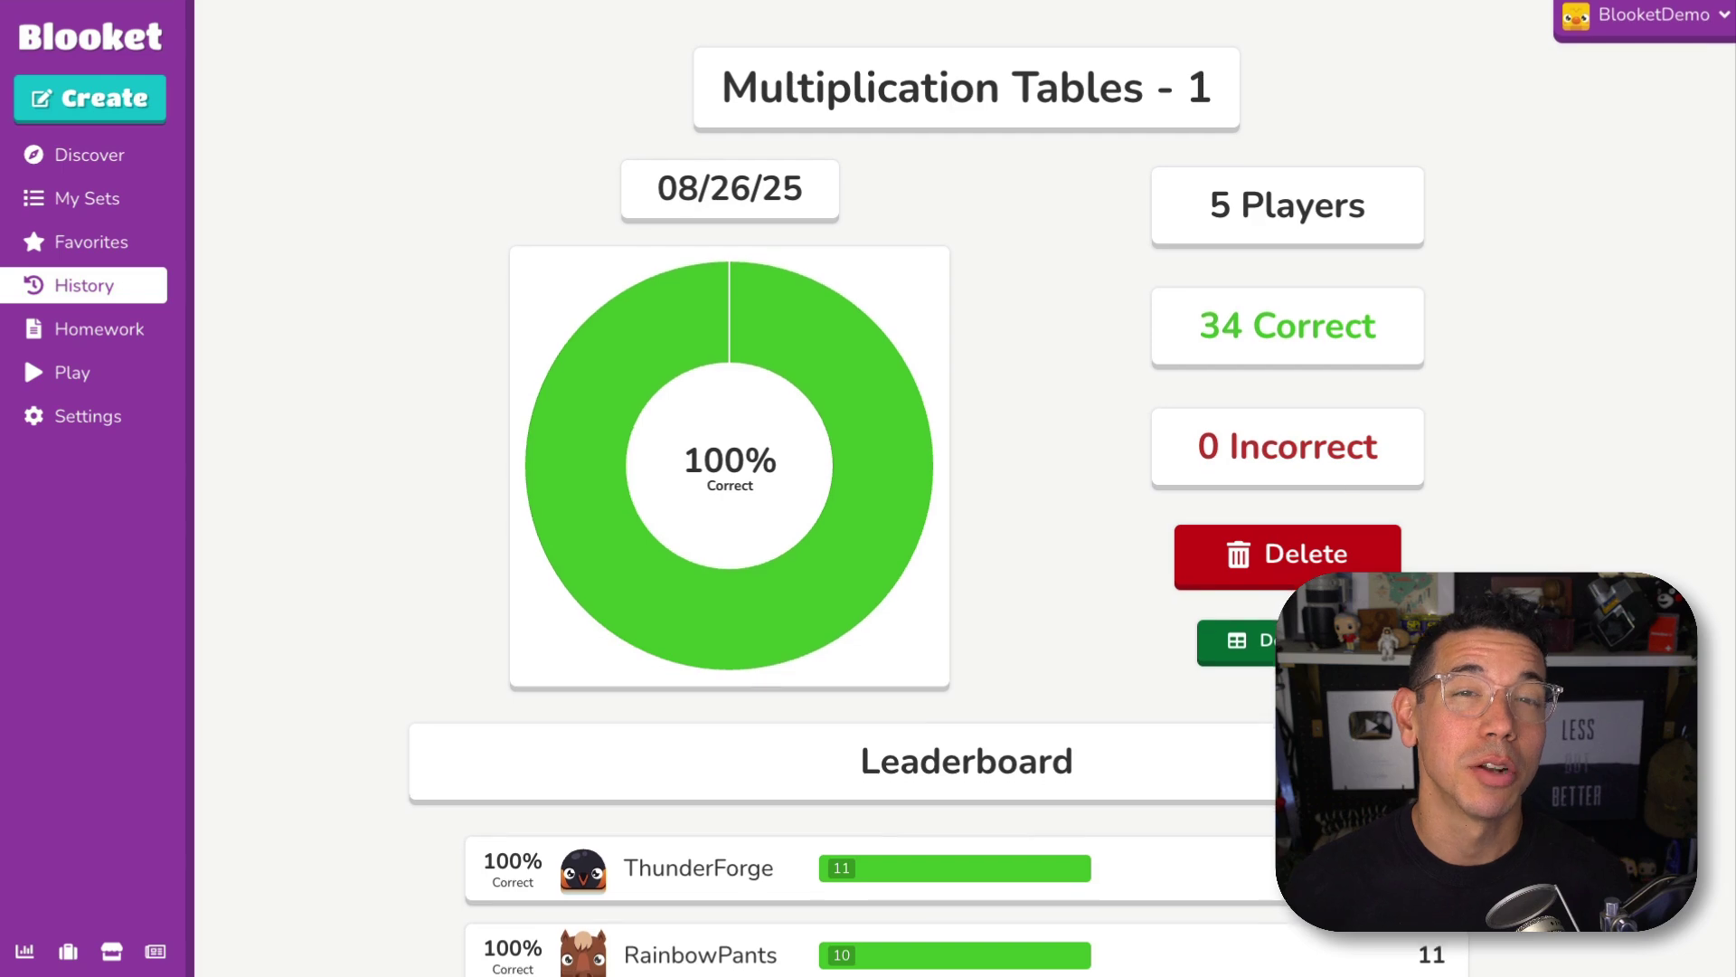
Step: Scroll the game report past the leaderboard to the per-question Questions list
scroll(966, 488, "down", 13)
scroll(966, 488, "down", 9)
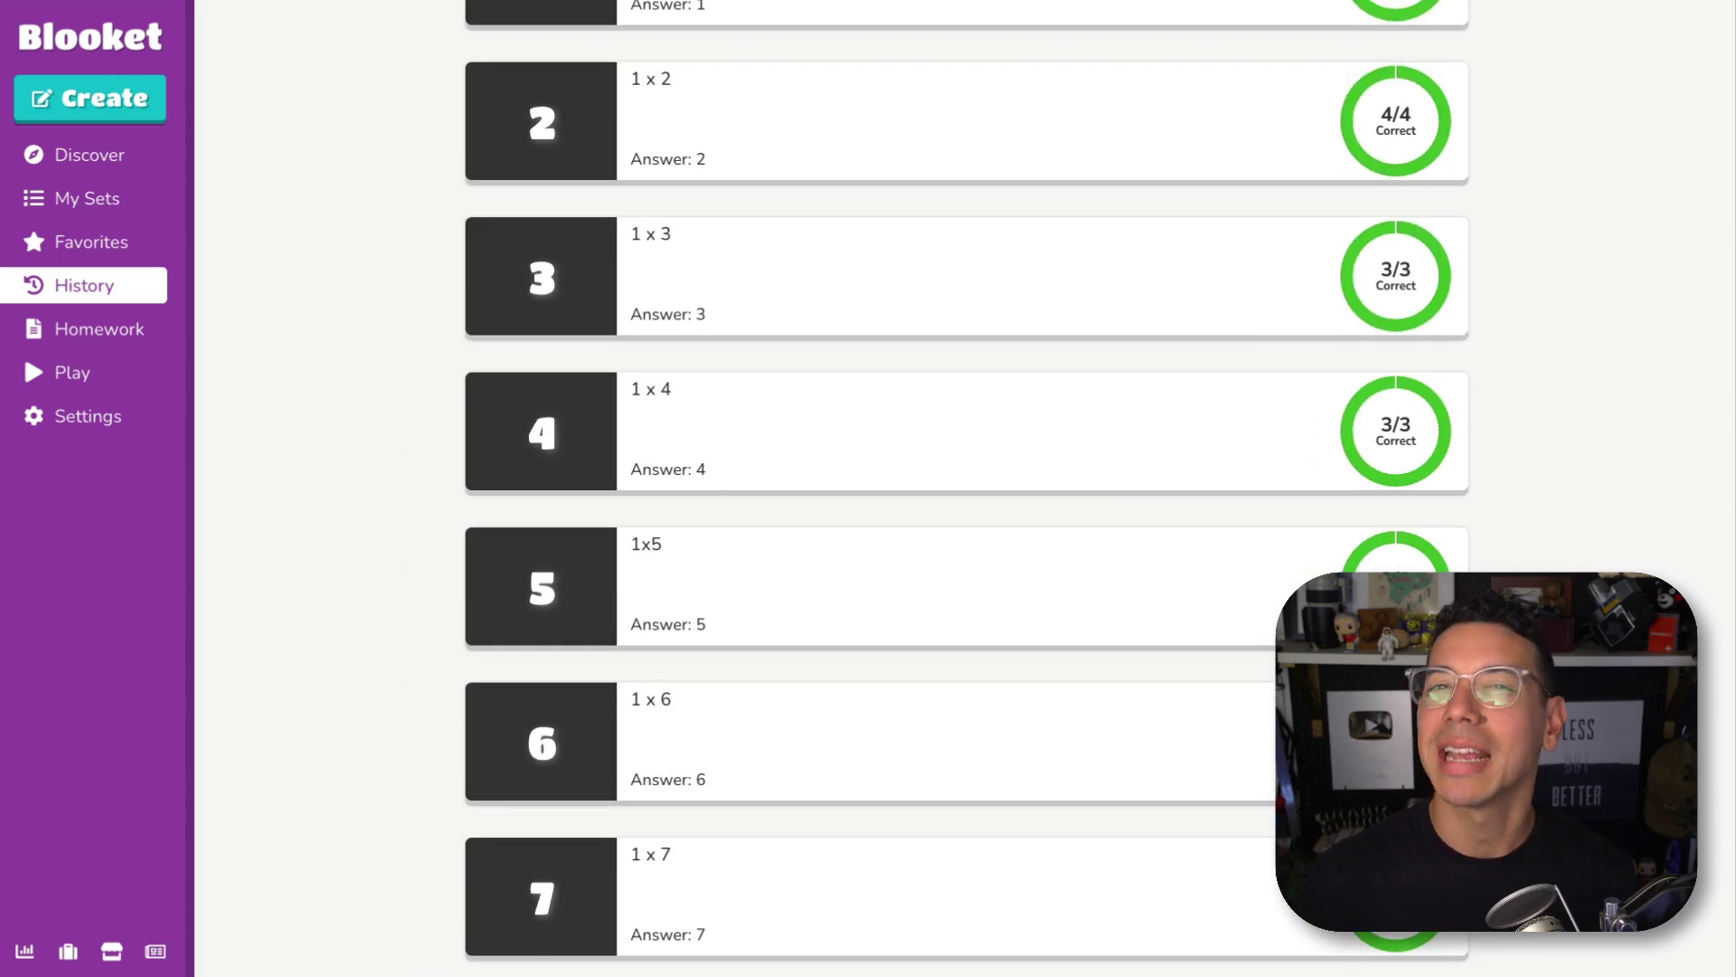
scroll(966, 488, "down", 4)
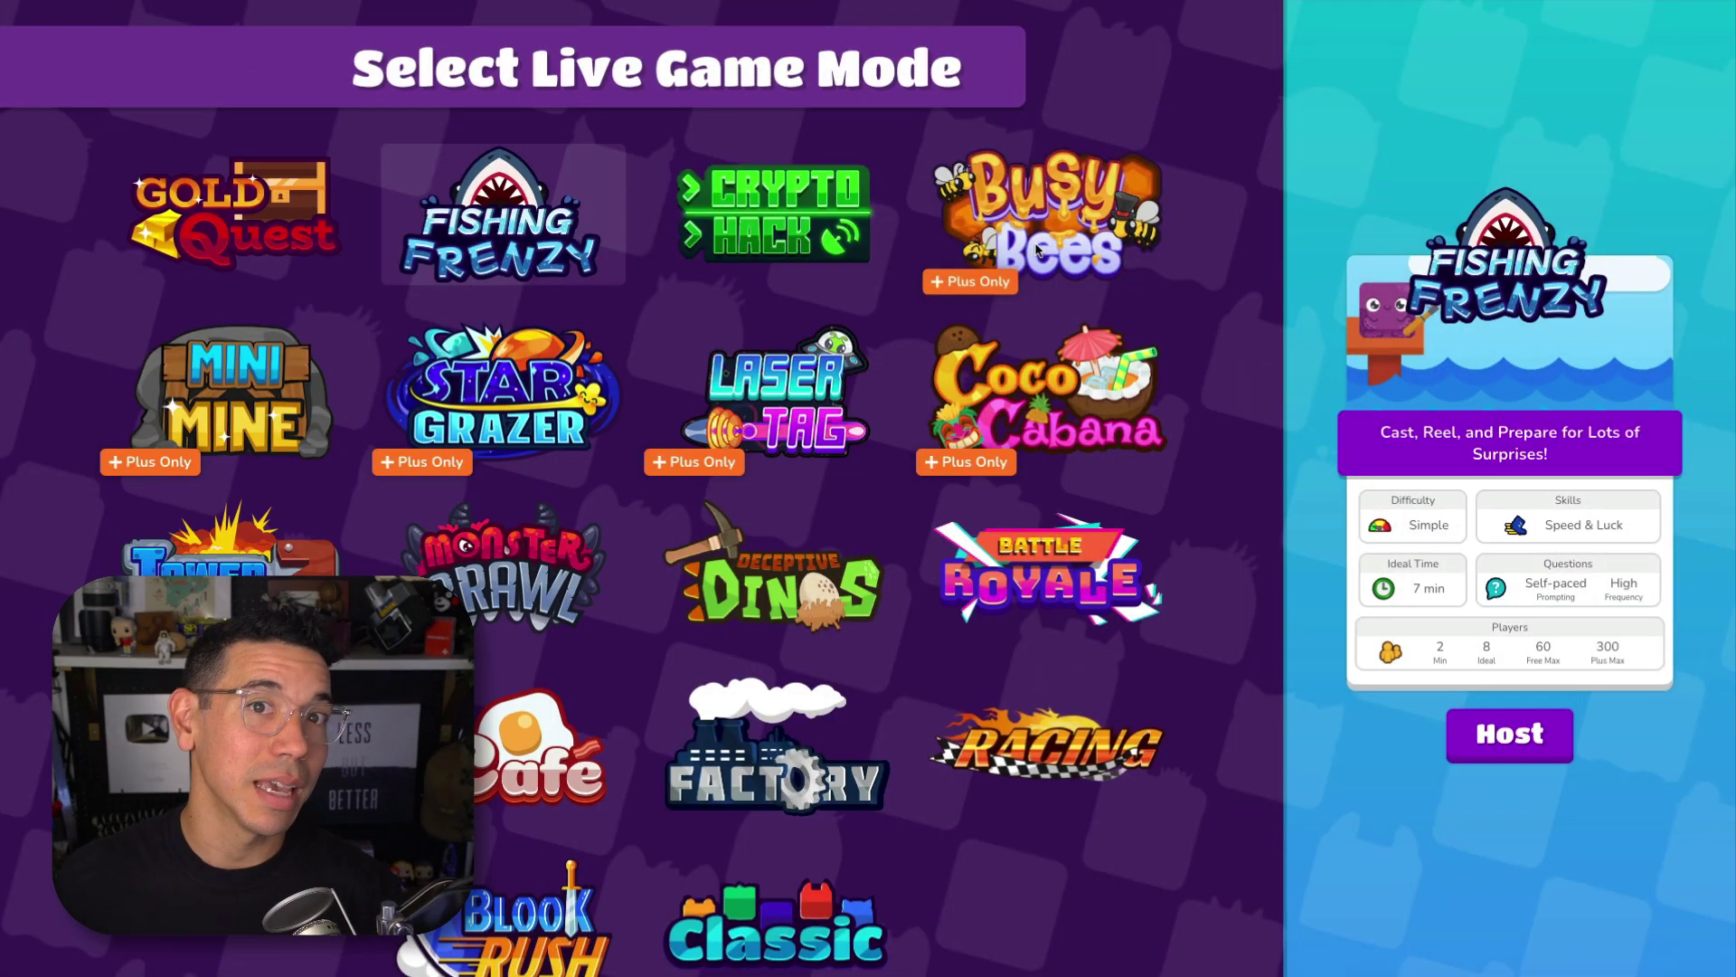
Step: Host a Busy Bees game with Question Ordering set to Ordered
left_click(1038, 252)
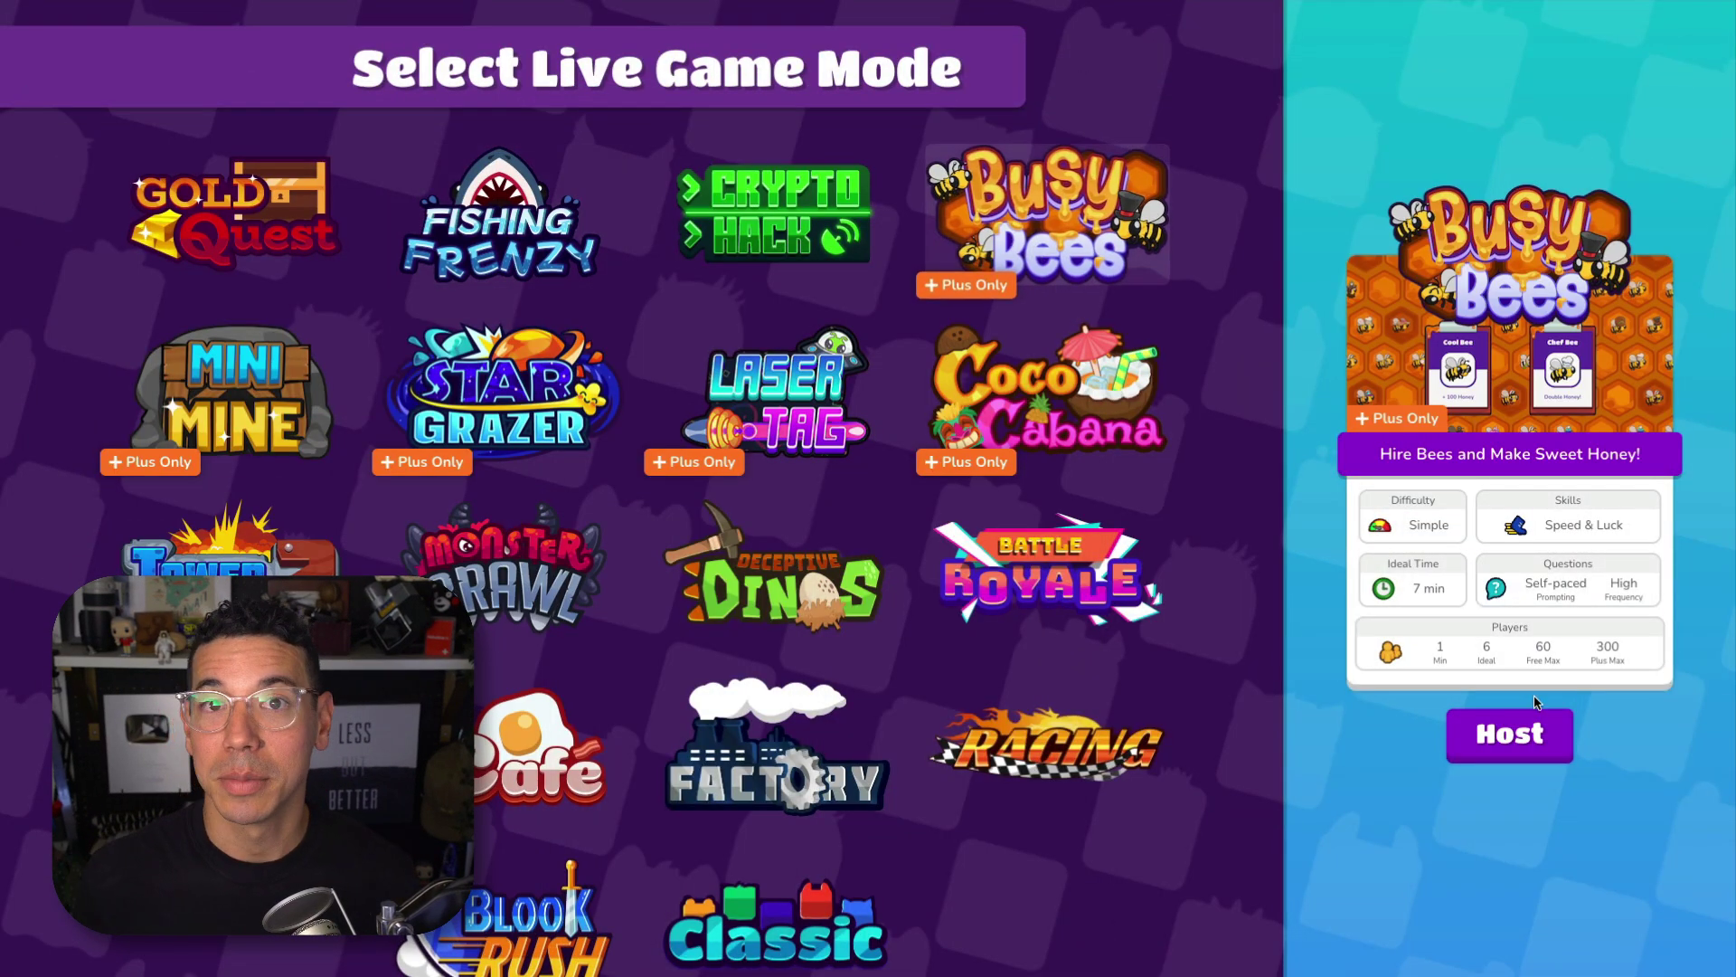
left_click(1535, 735)
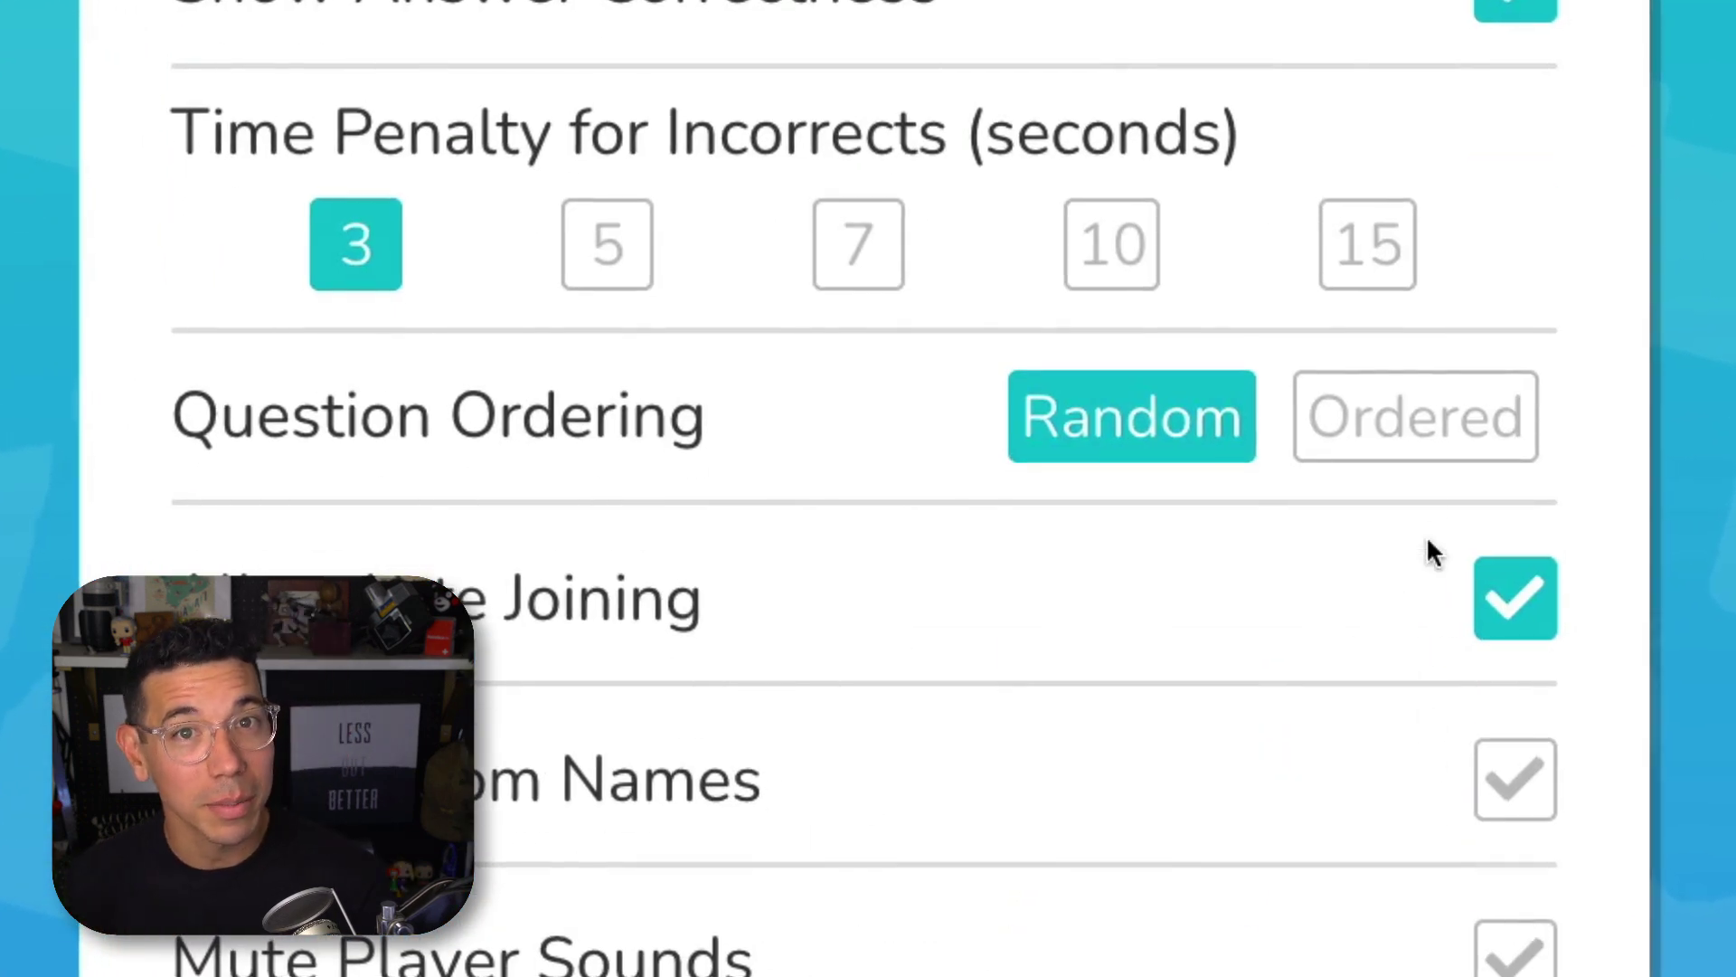
left_click(1429, 425)
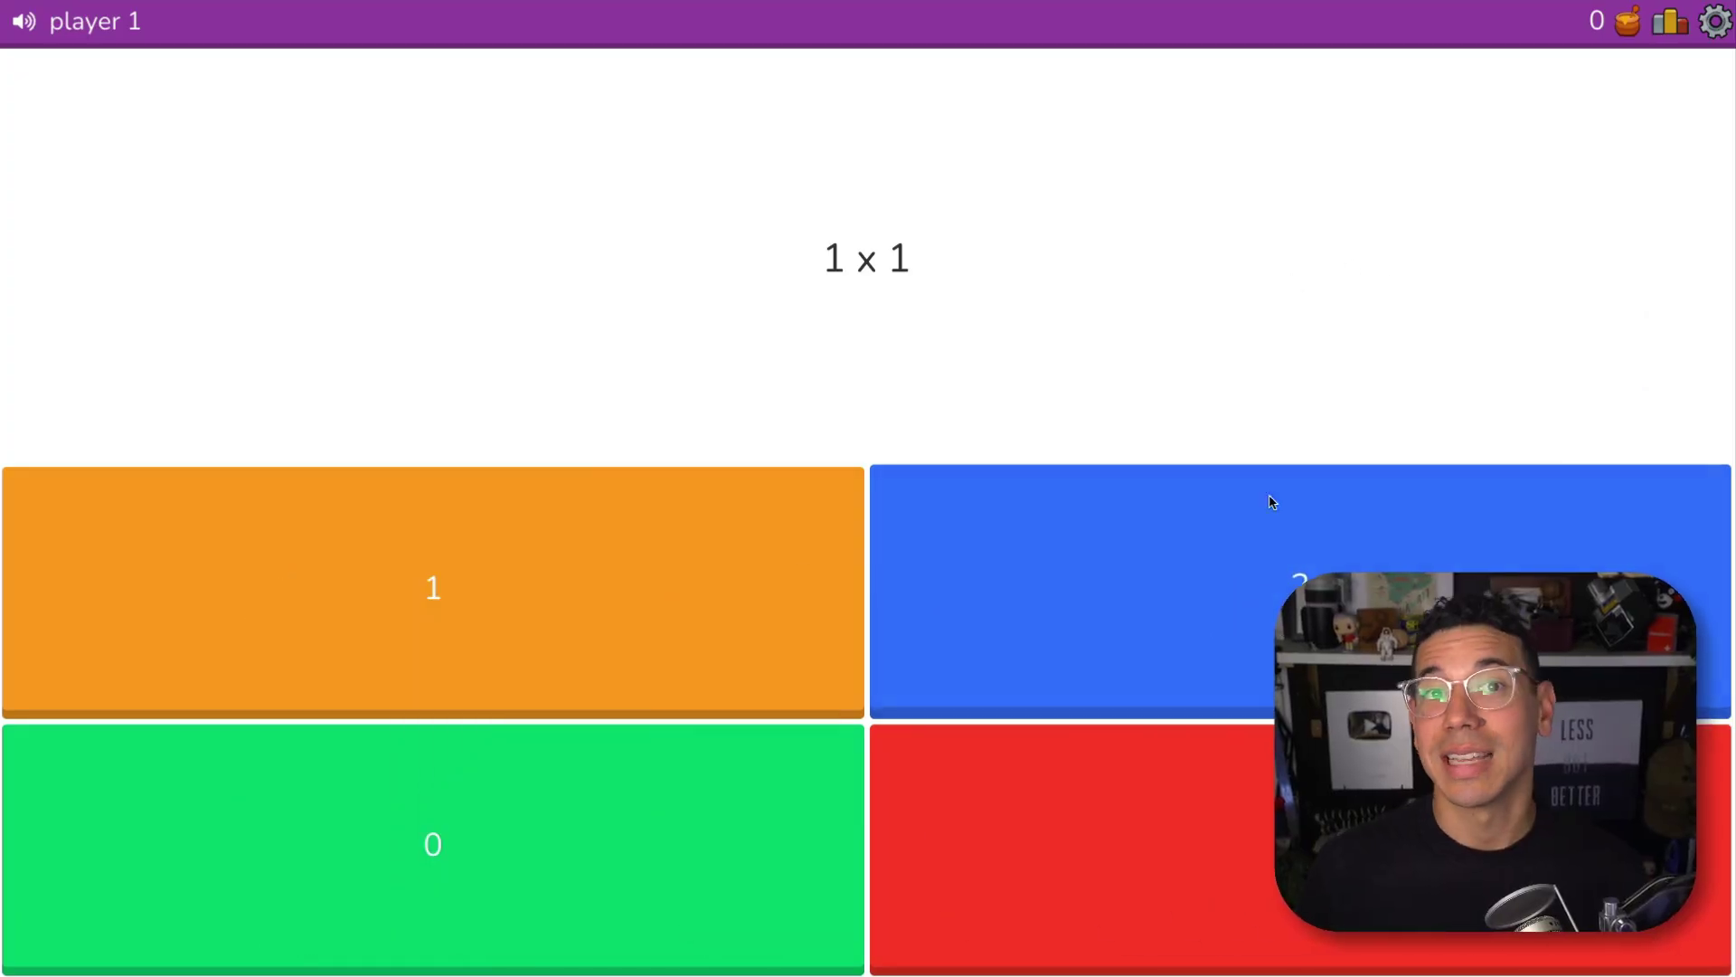
Step: Hire a bee and answer Busy Bees questions: 1, 4, 9, the acute angle, and 2
key("1")
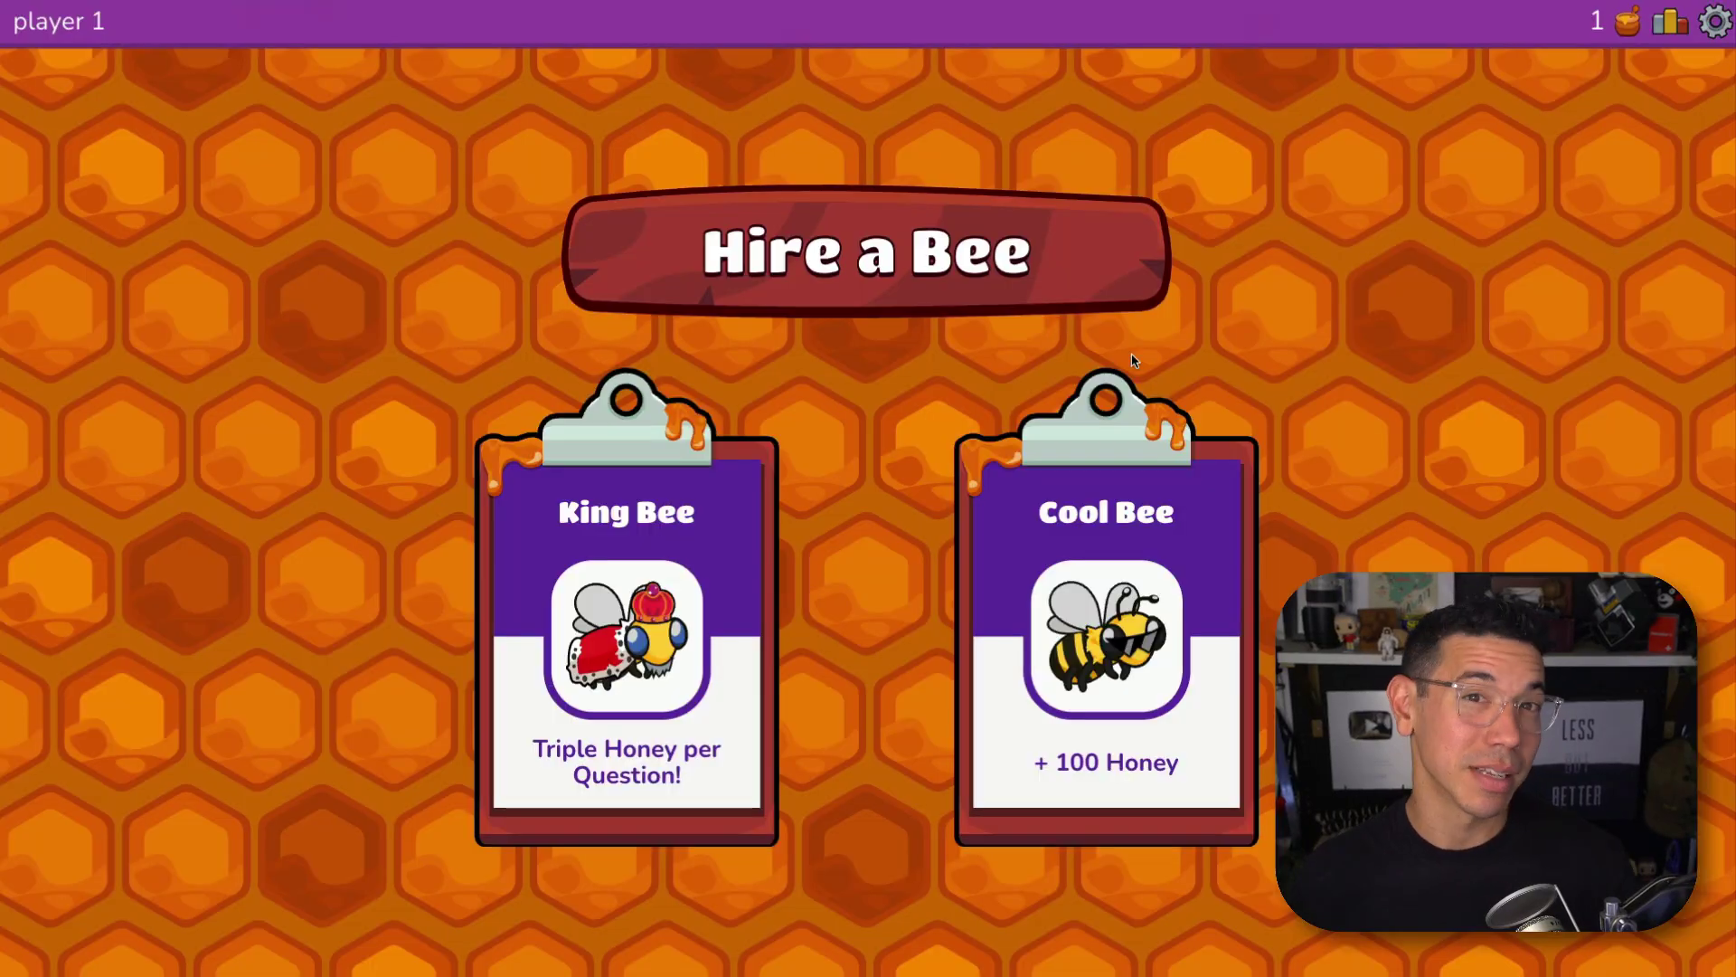
left_click(670, 589)
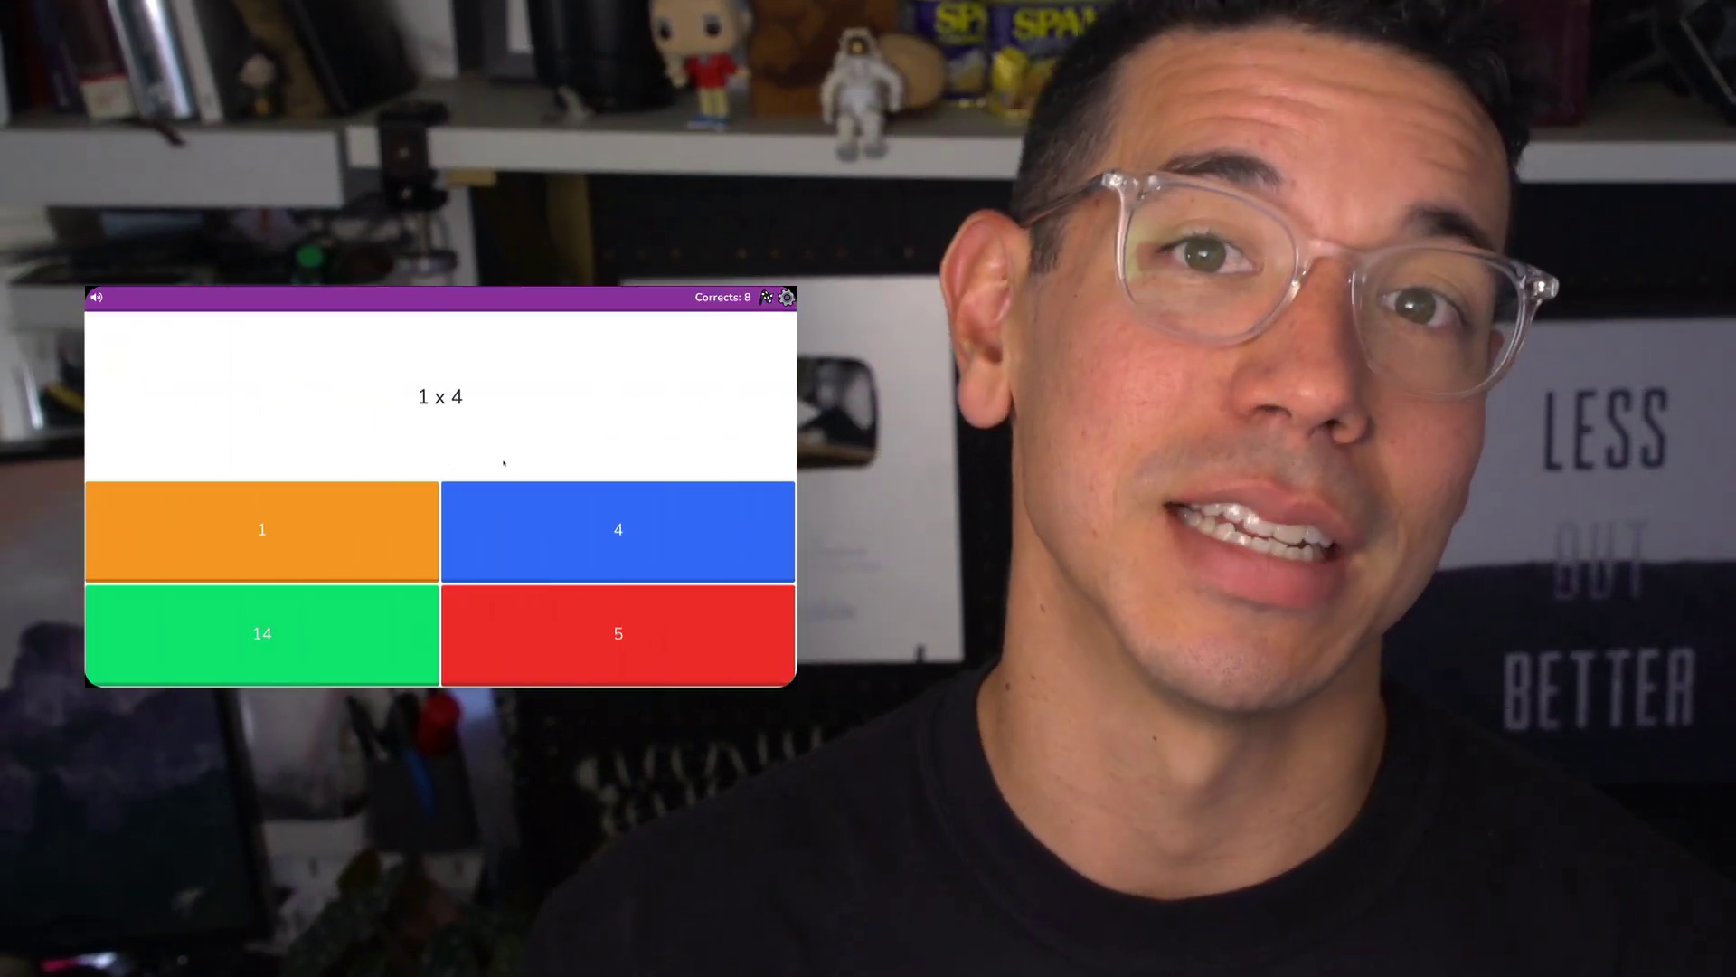
left_click(633, 519)
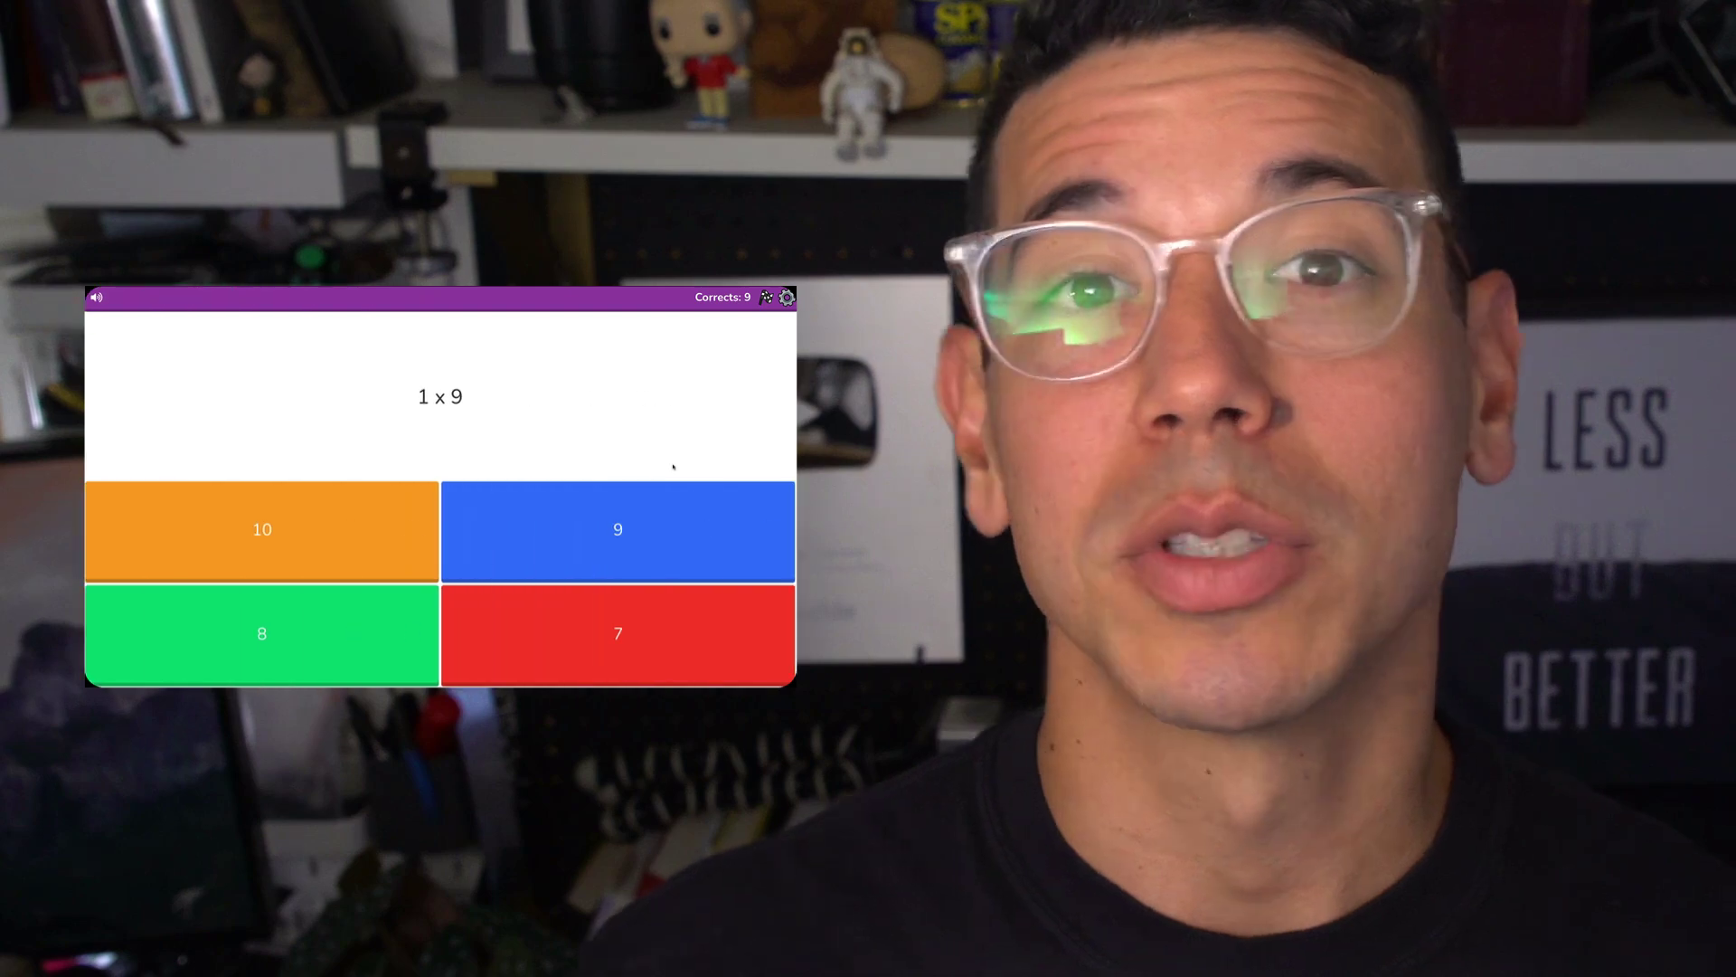
left_click(660, 493)
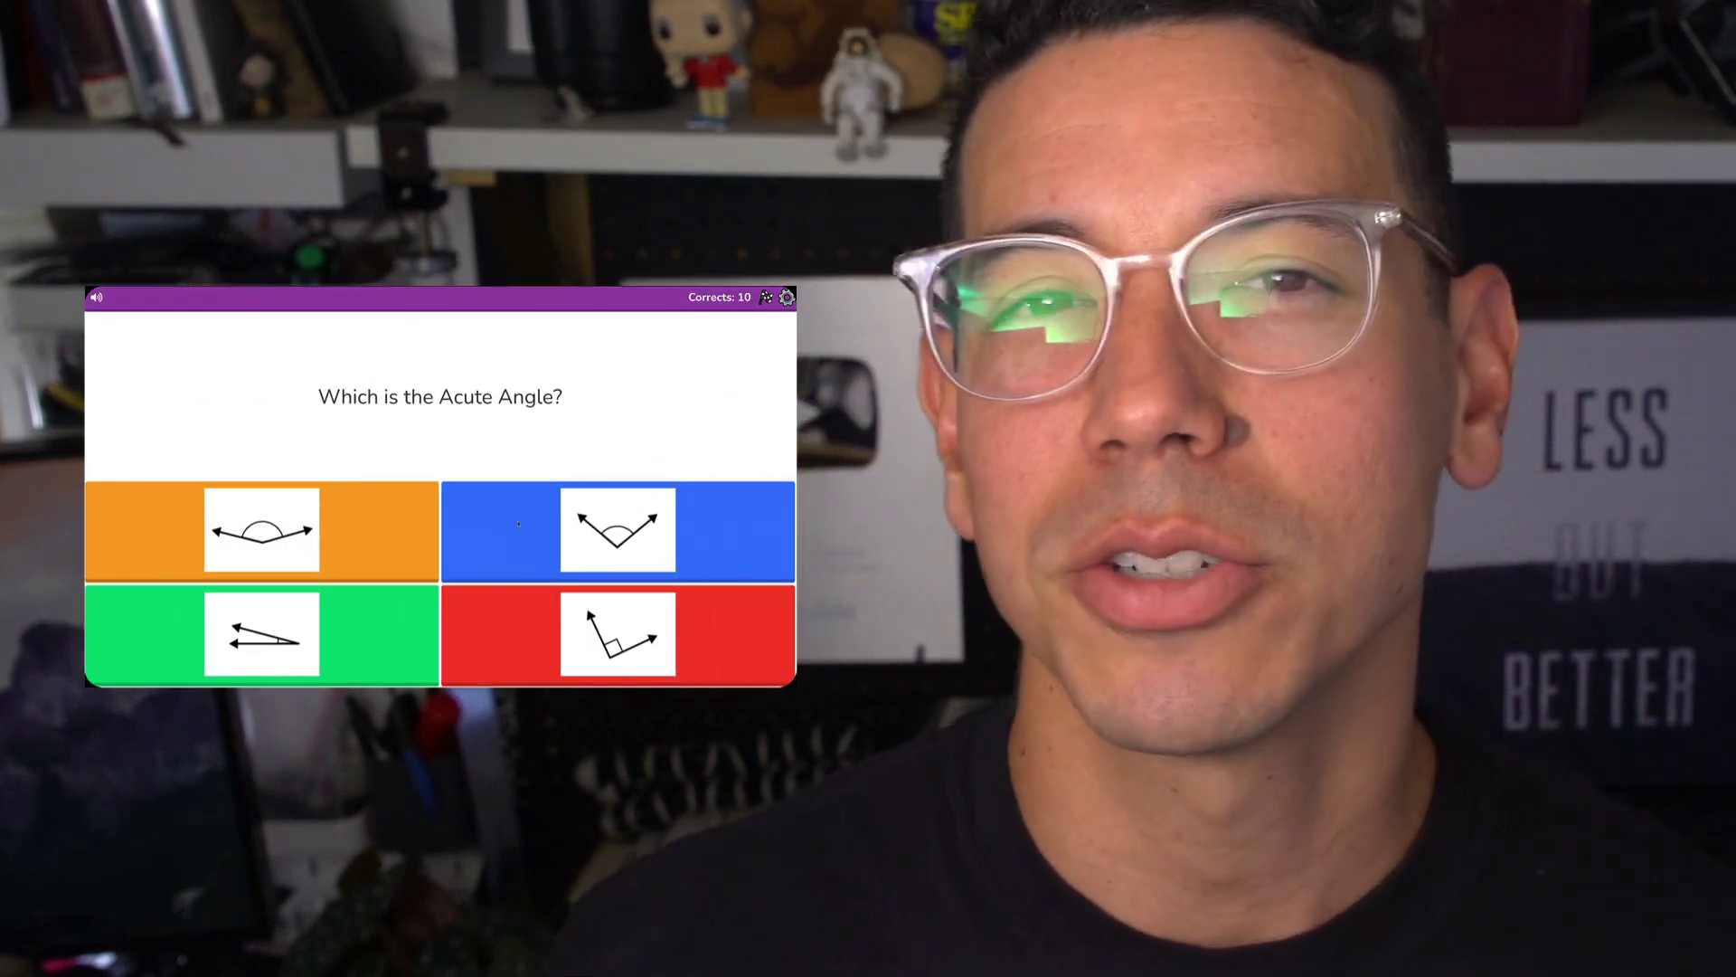
left_click(374, 609)
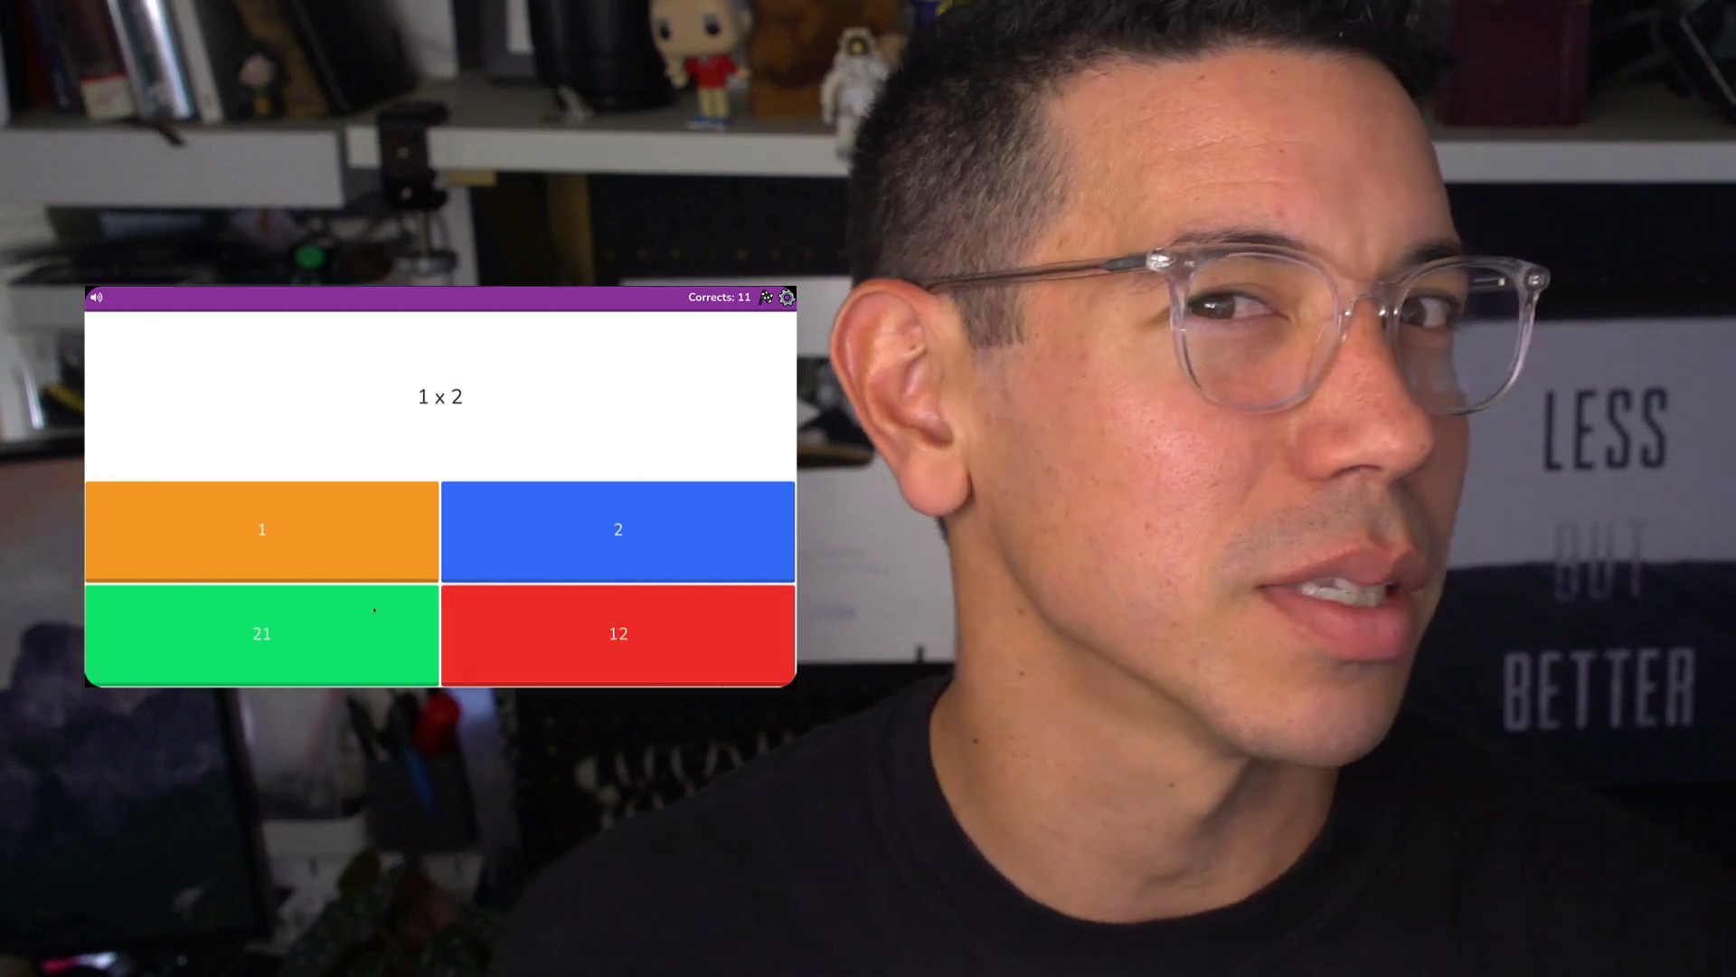
left_click(607, 531)
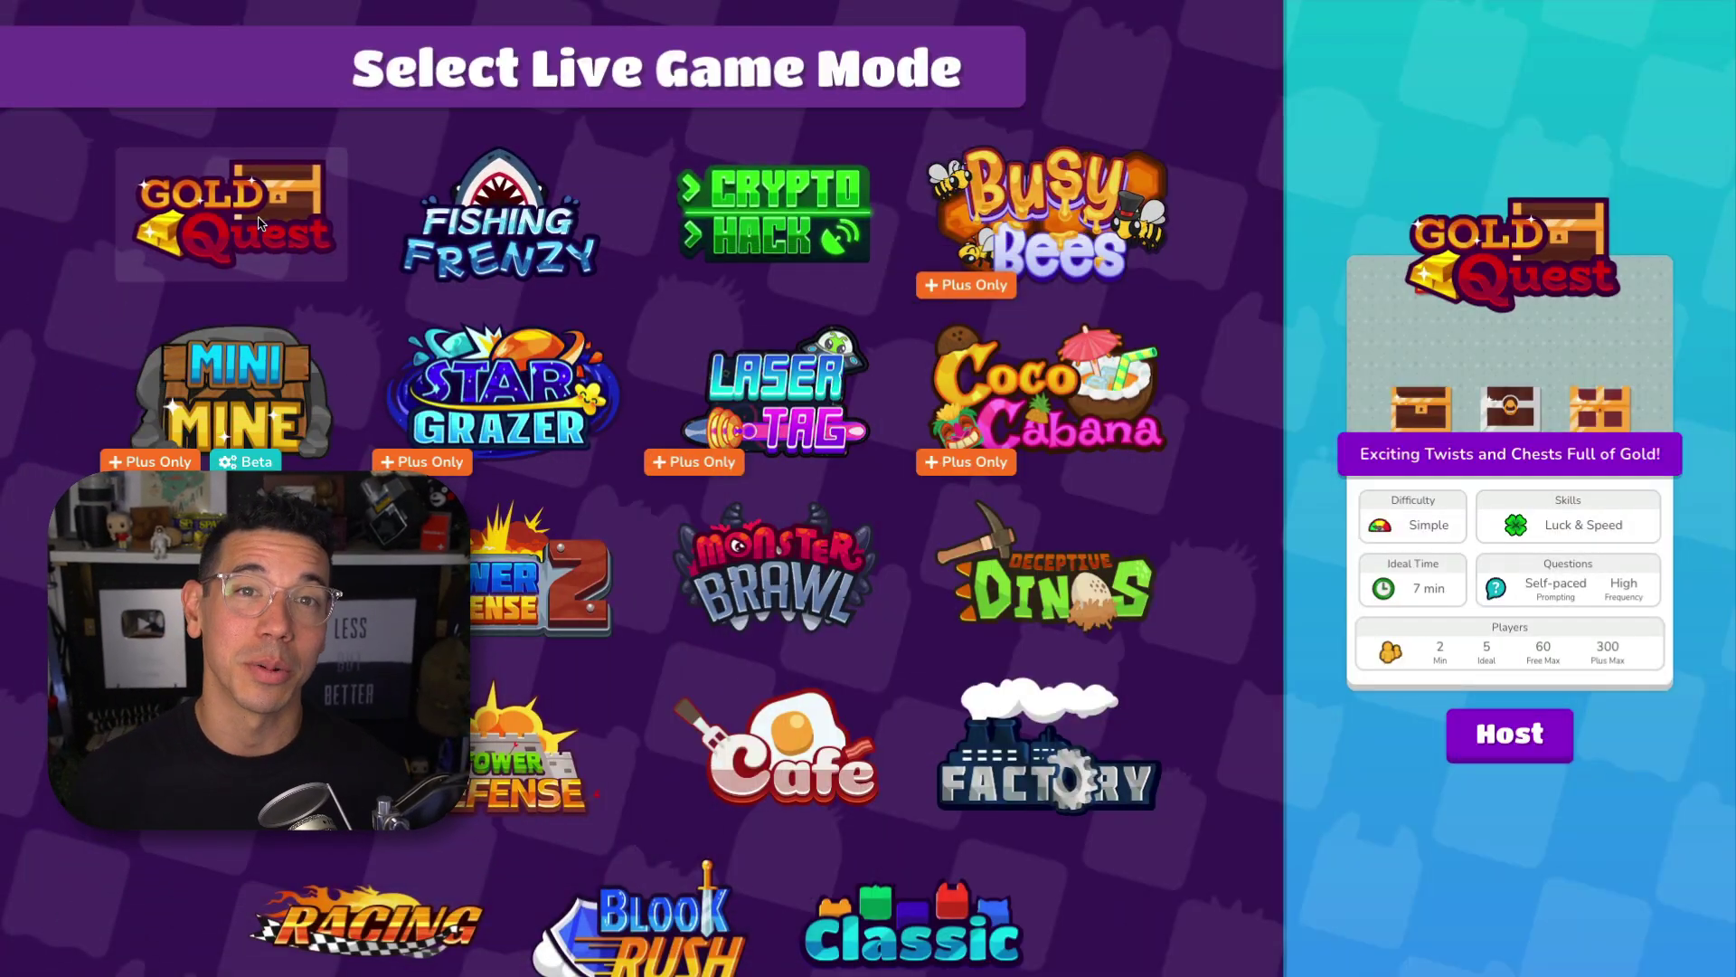
Step: Preview the Deceptive Dinos and Blook Rush modes, then bring up the Math Demo set's options
left_click(972, 541)
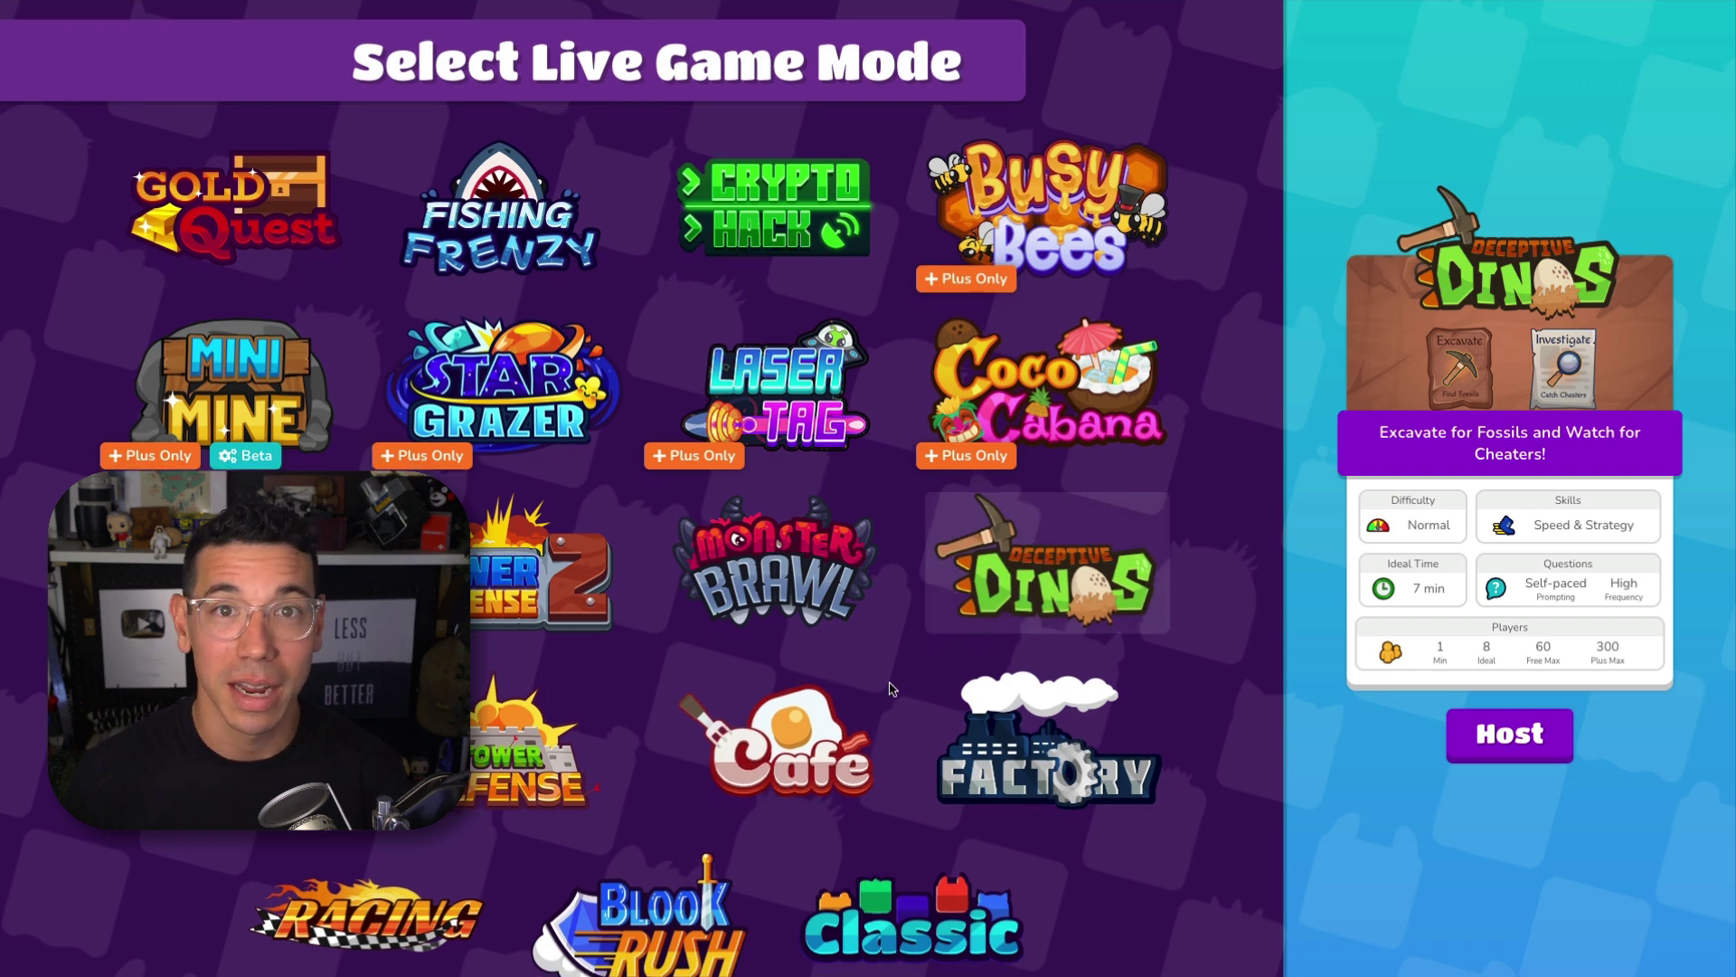
scroll(887, 691, "down", 1)
left_click(652, 878)
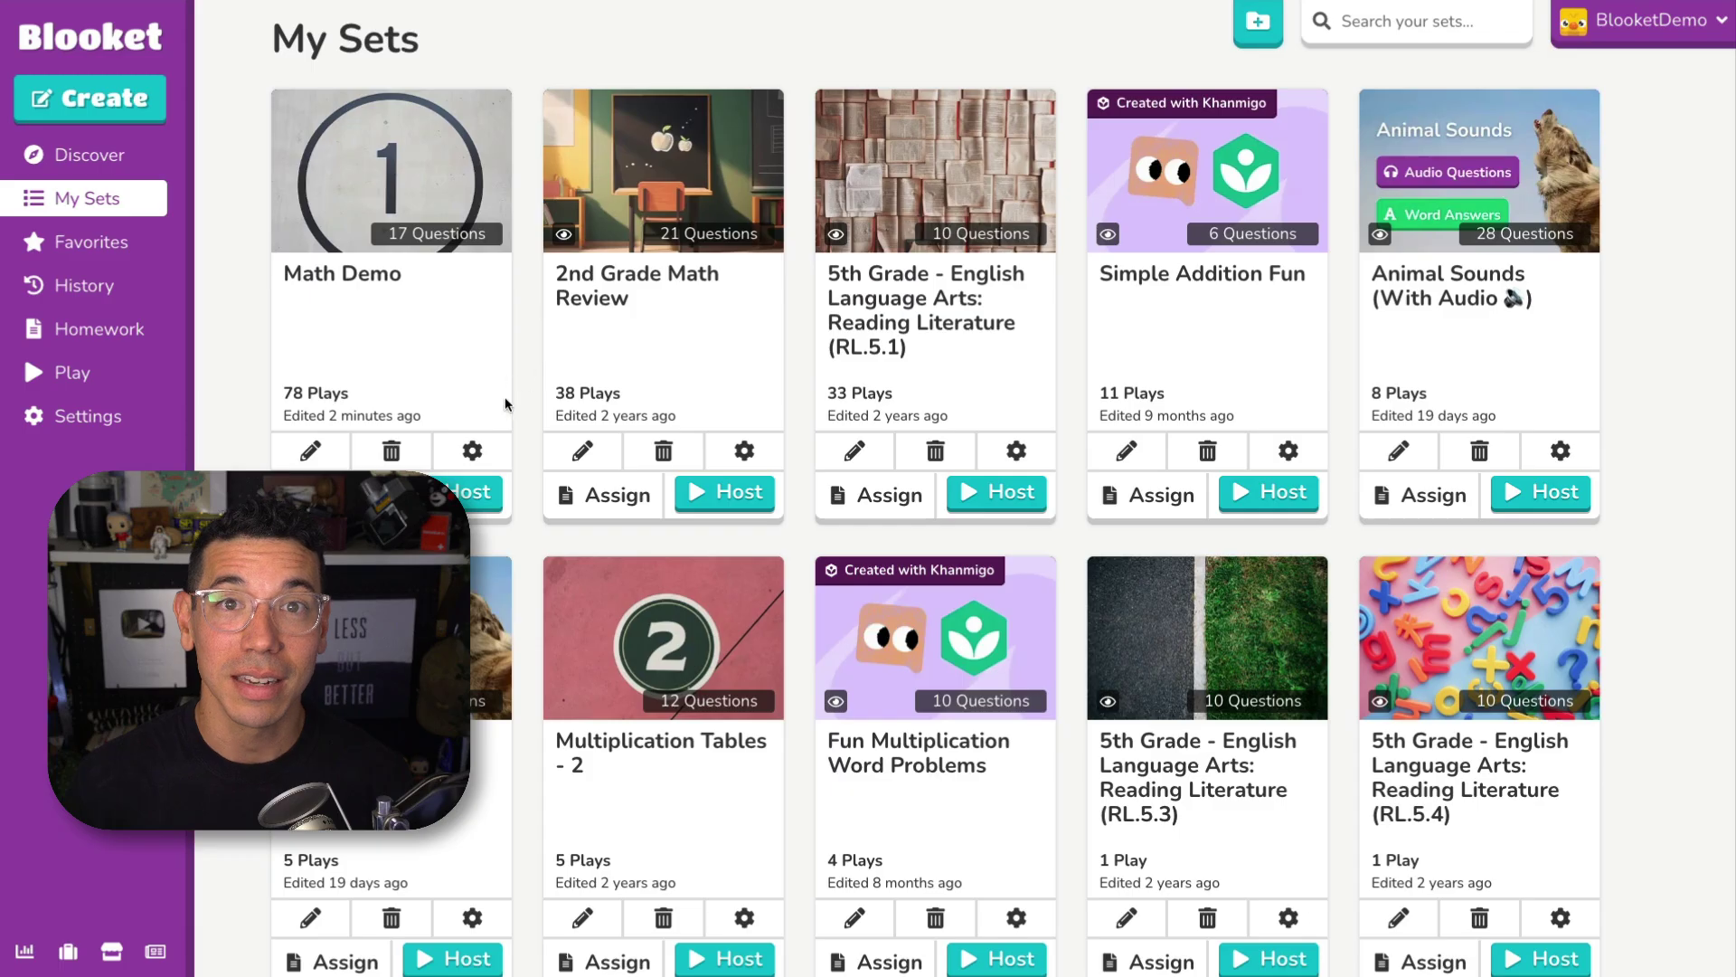
left_click(473, 450)
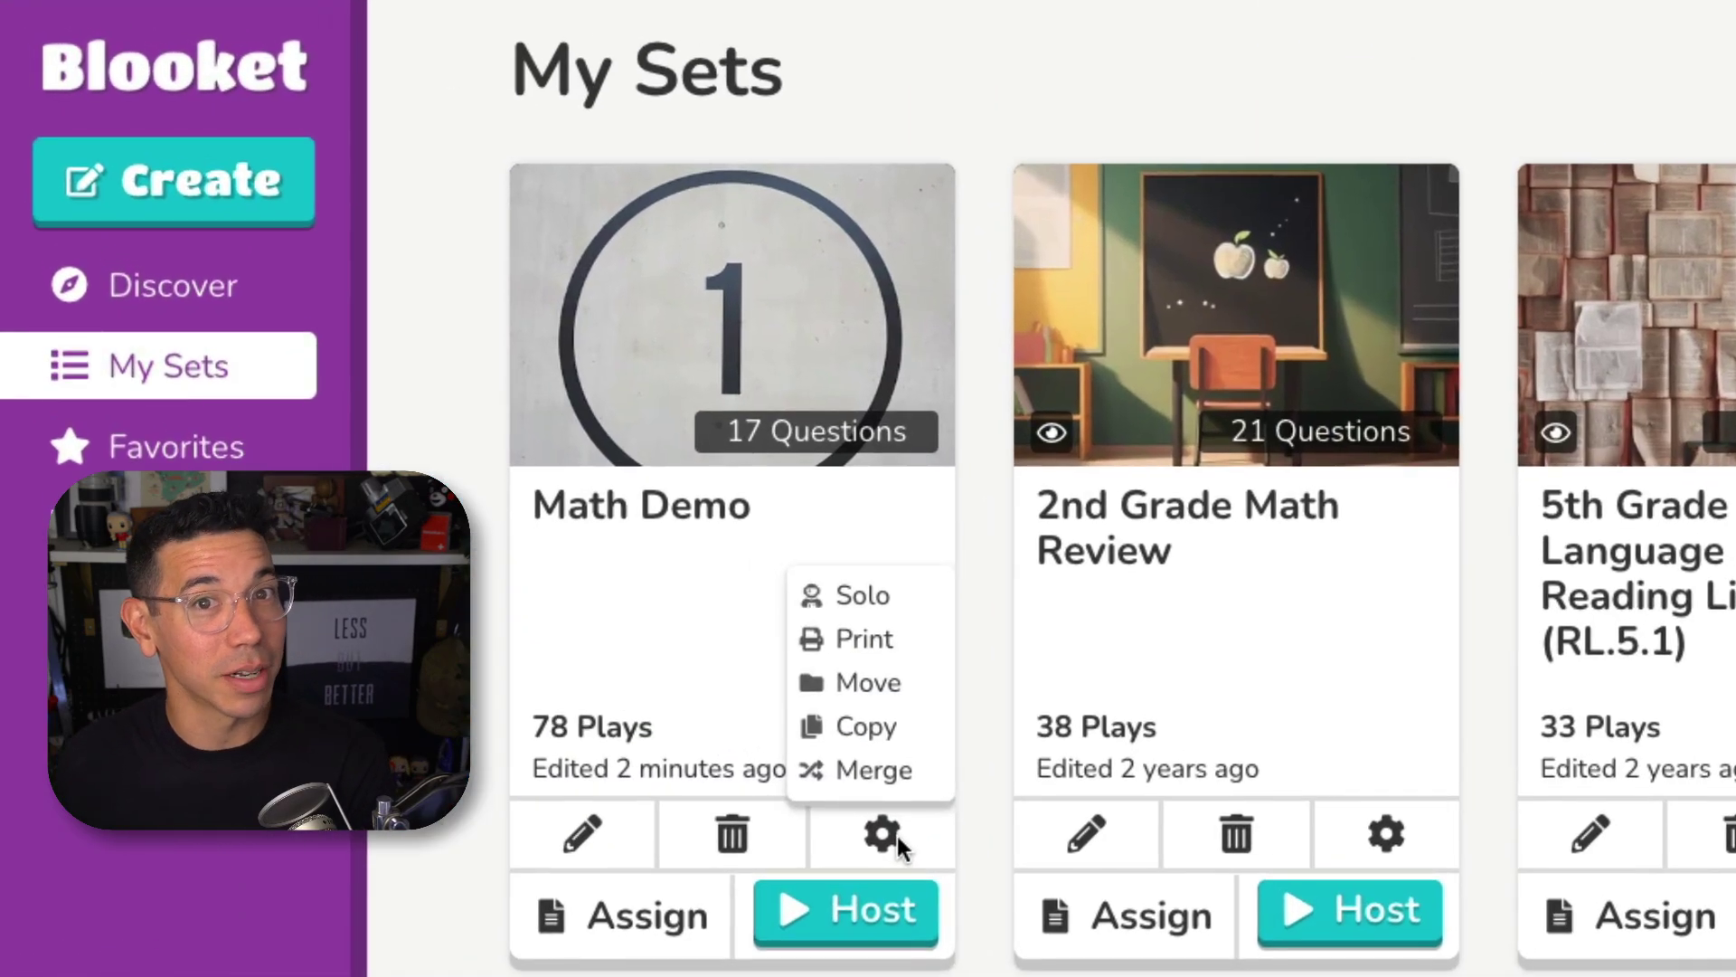
Step: Copy the Math Demo set and switch its 1 x 1 question to Typing Answer
left_click(904, 719)
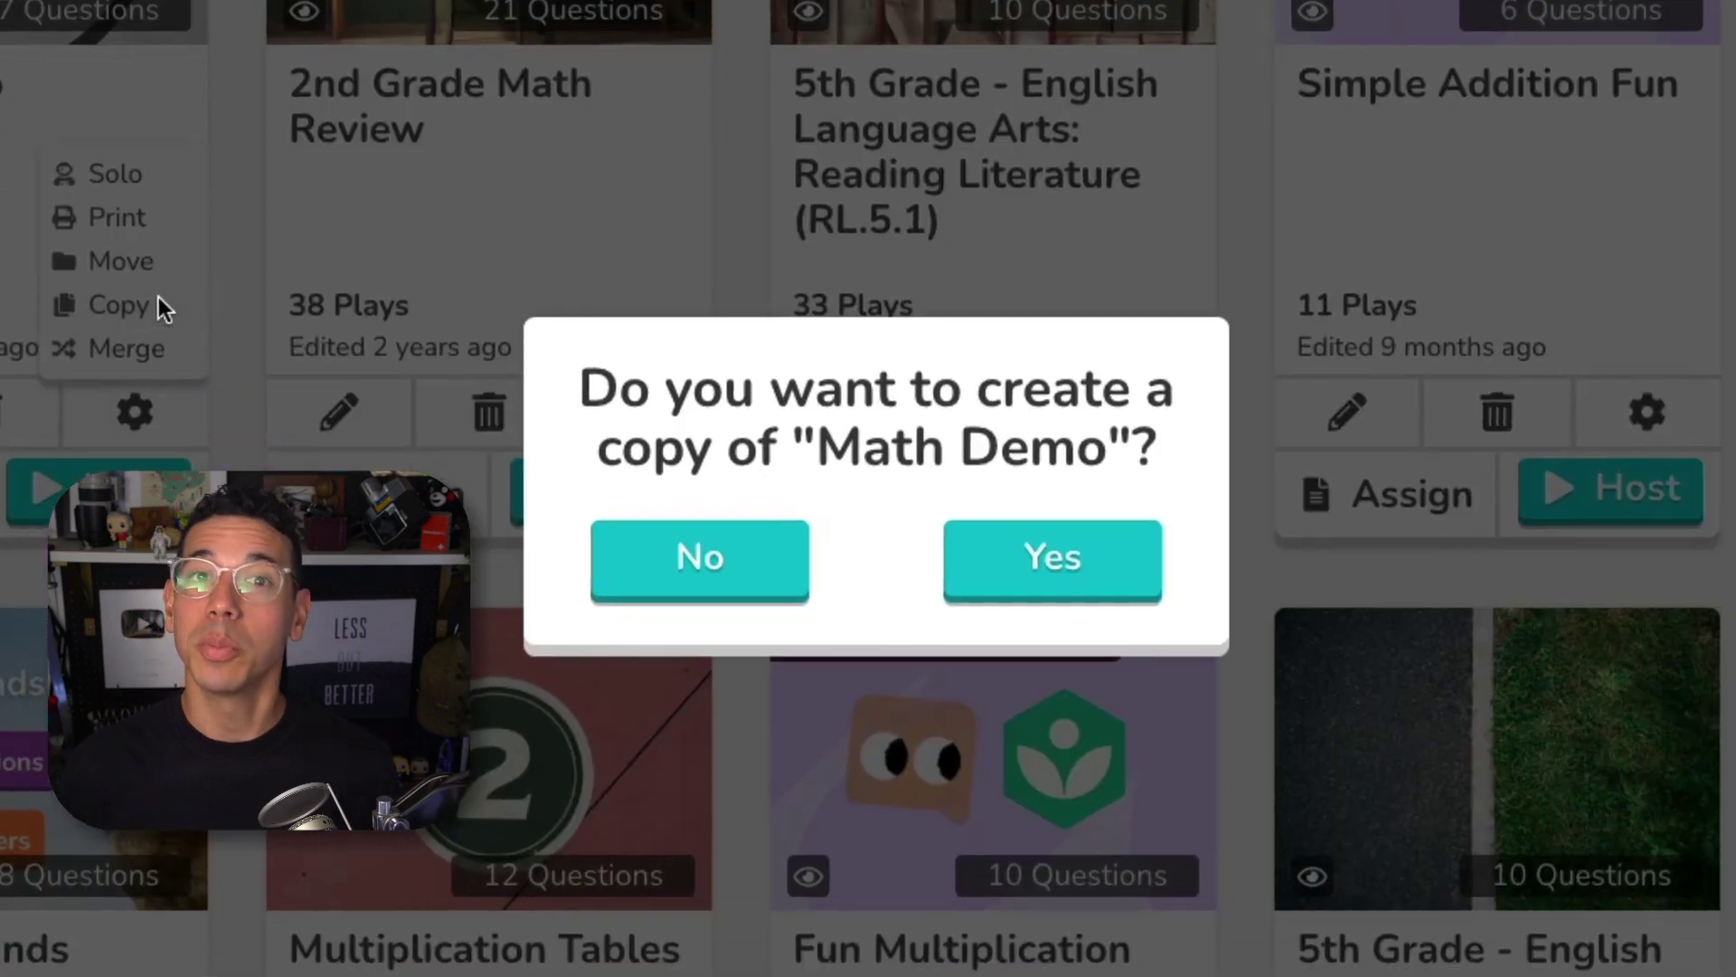
left_click(996, 554)
left_click(702, 122)
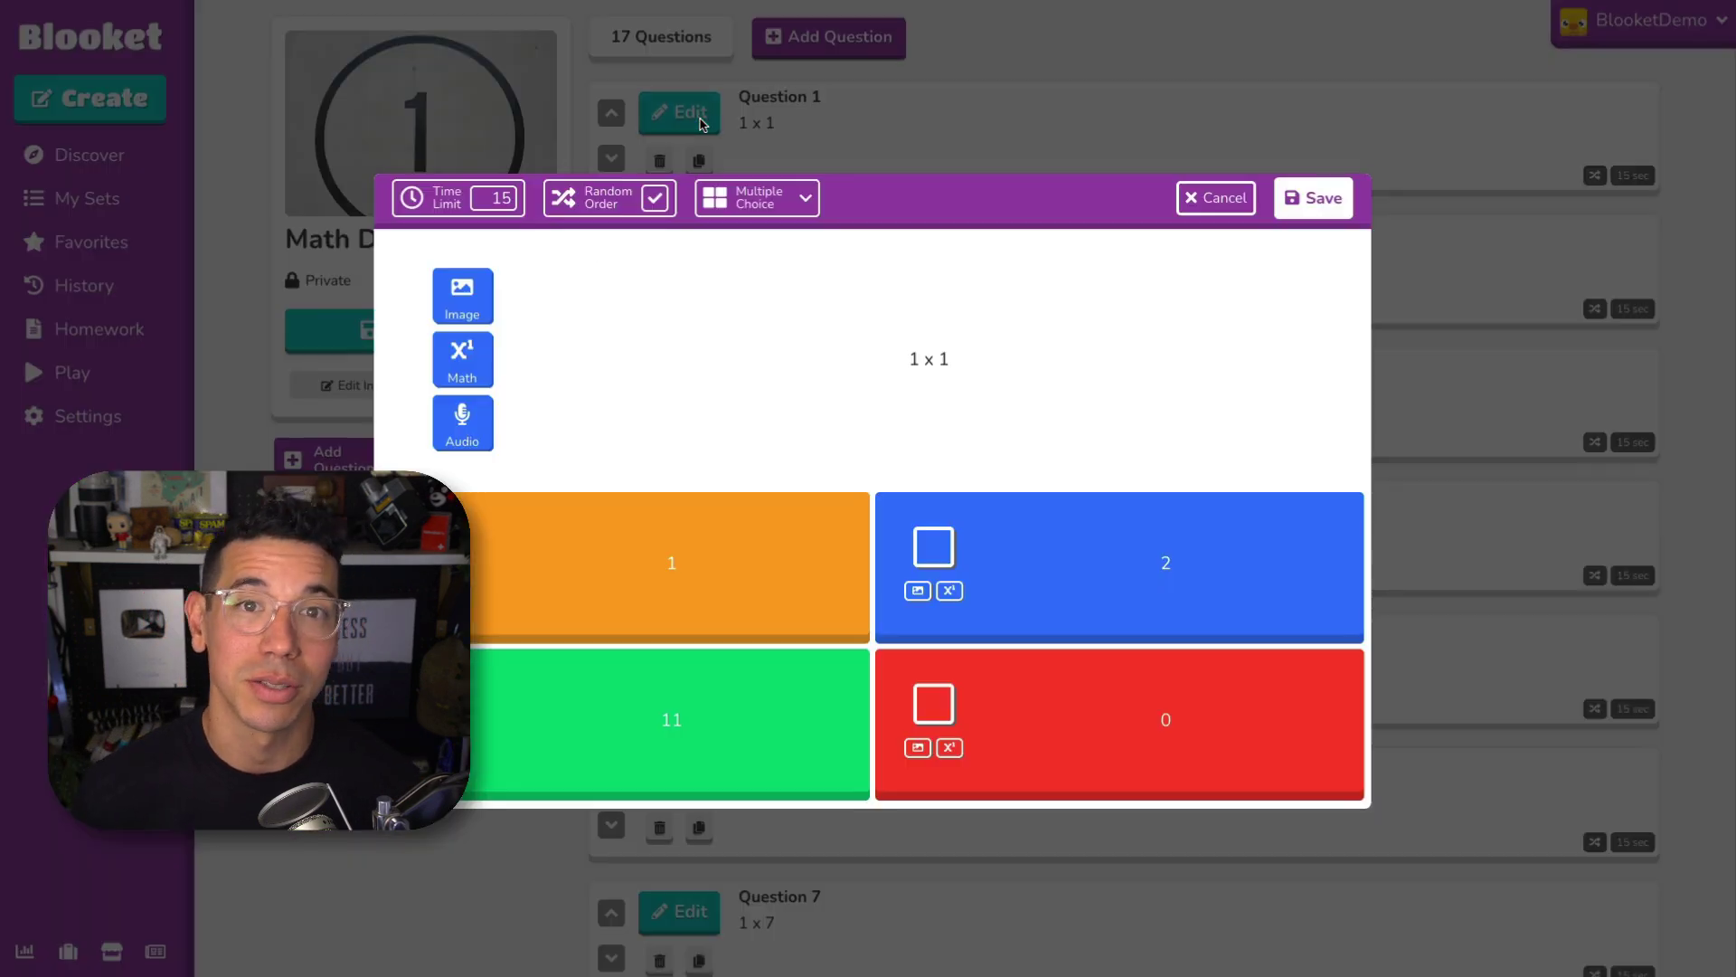
left_click(751, 205)
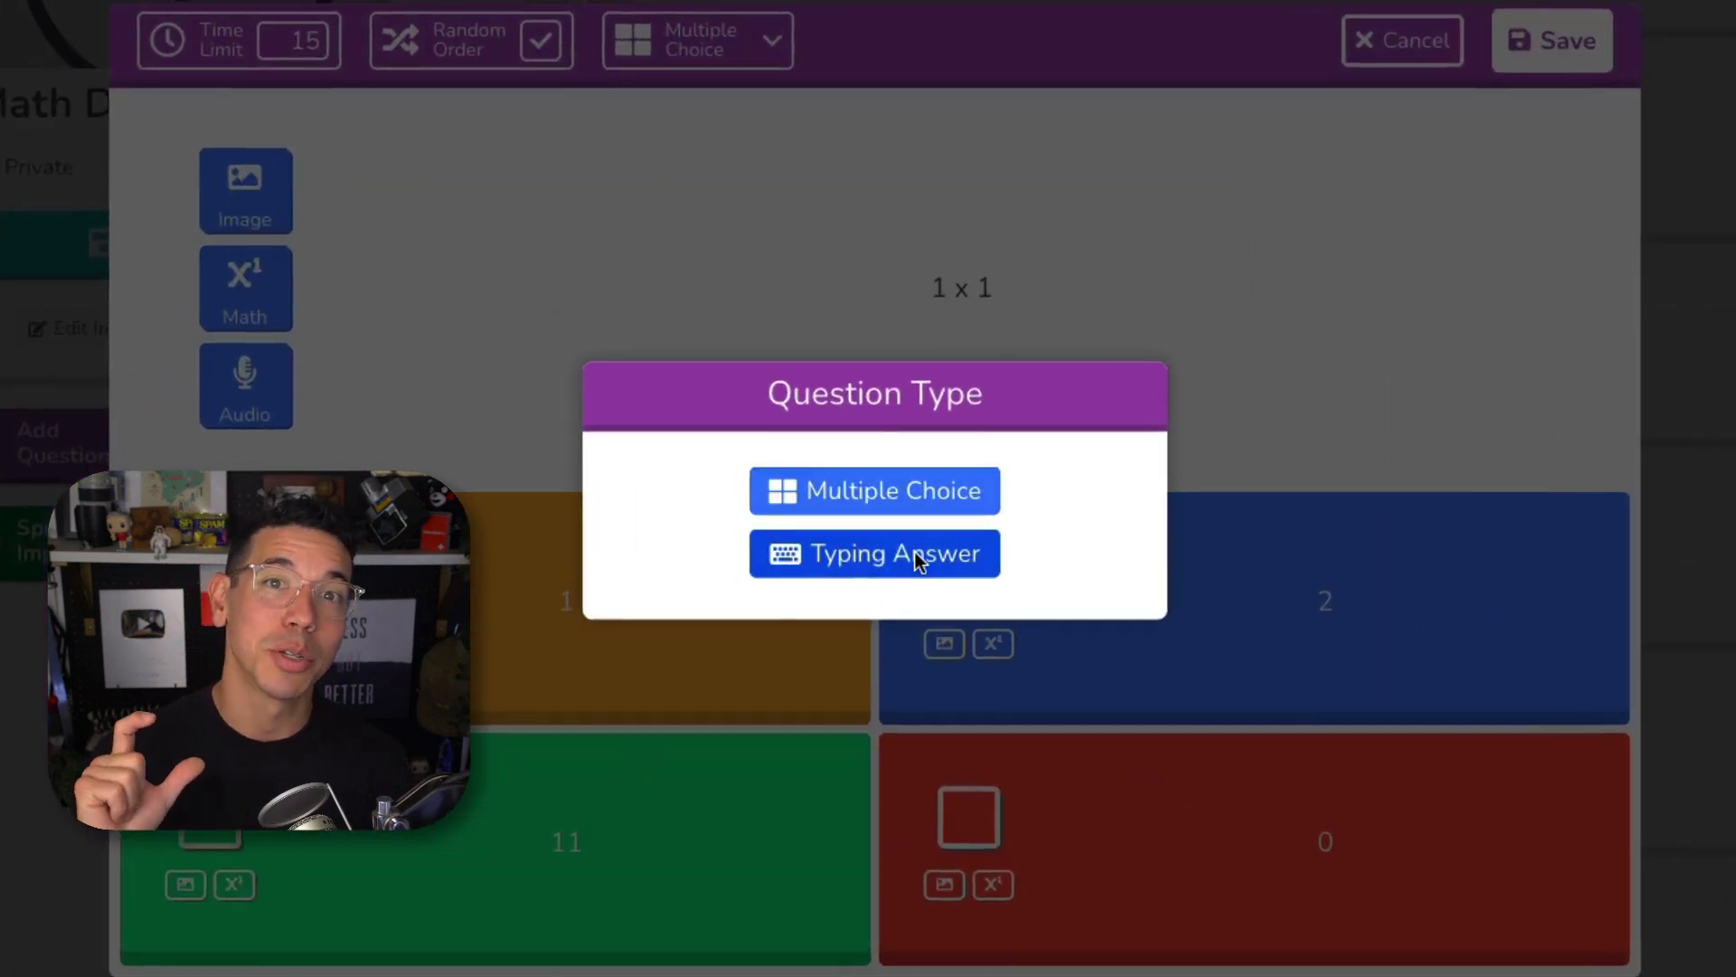
left_click(895, 532)
Step: Delete the extra answers 2, 11 and 0, then submit typed answers 10 and 6
left_click(1186, 728)
left_click(1189, 729)
left_click(1191, 730)
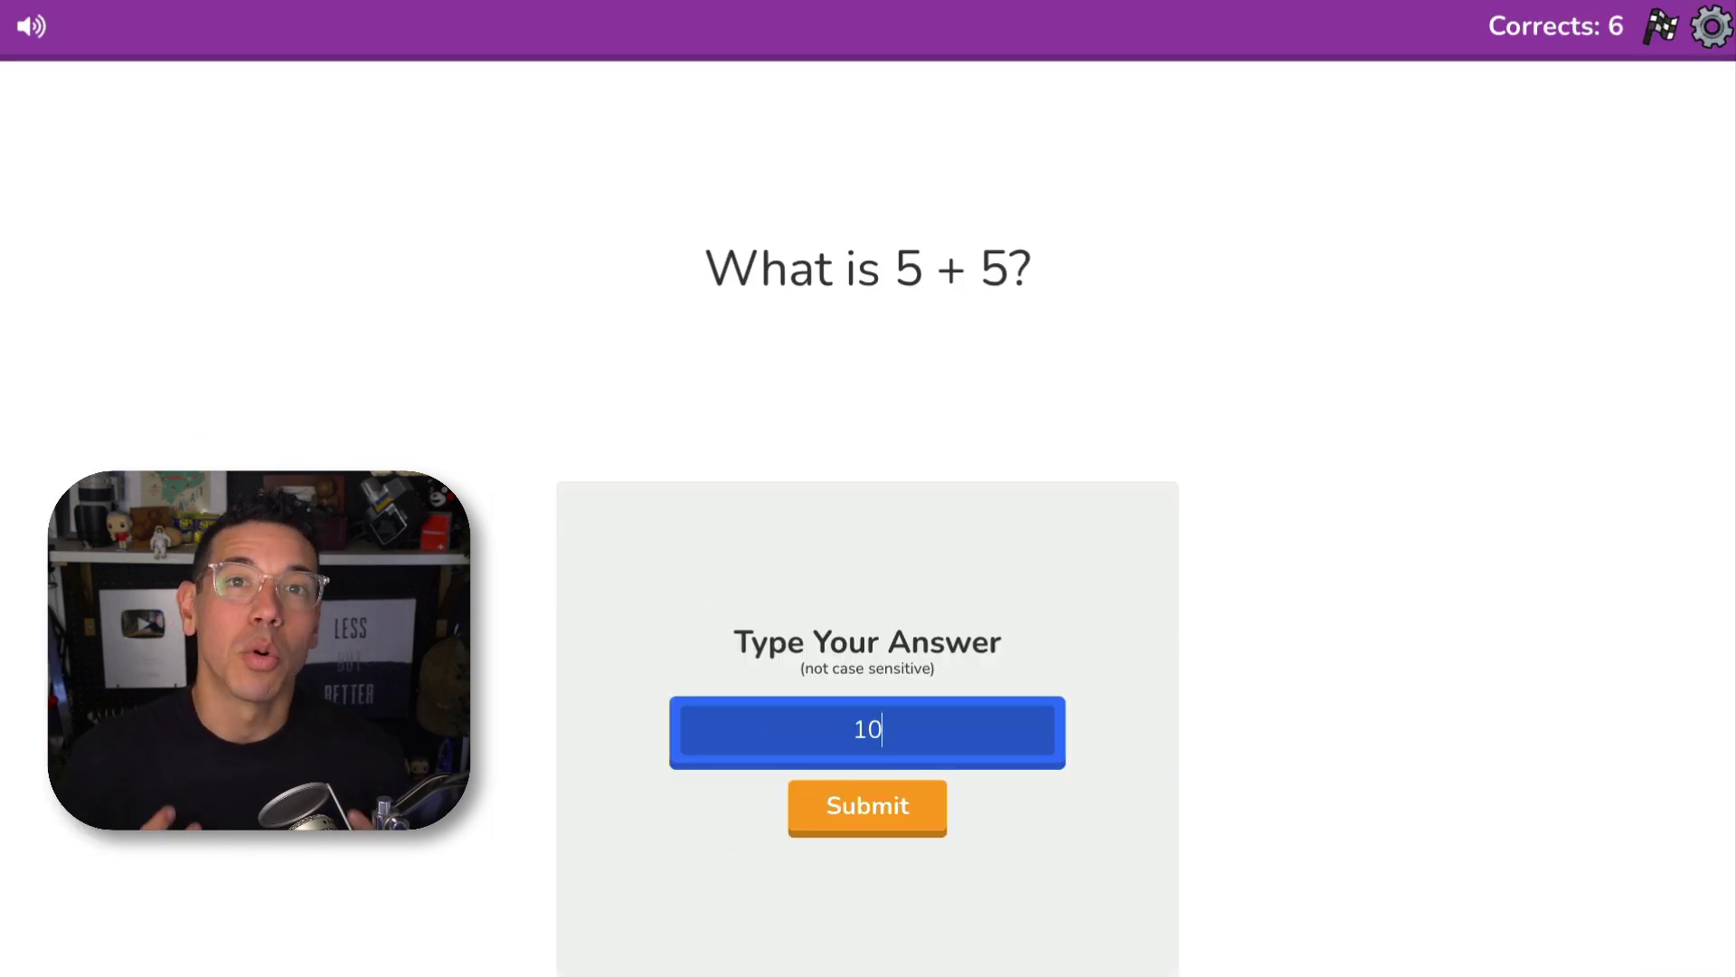
key("Return")
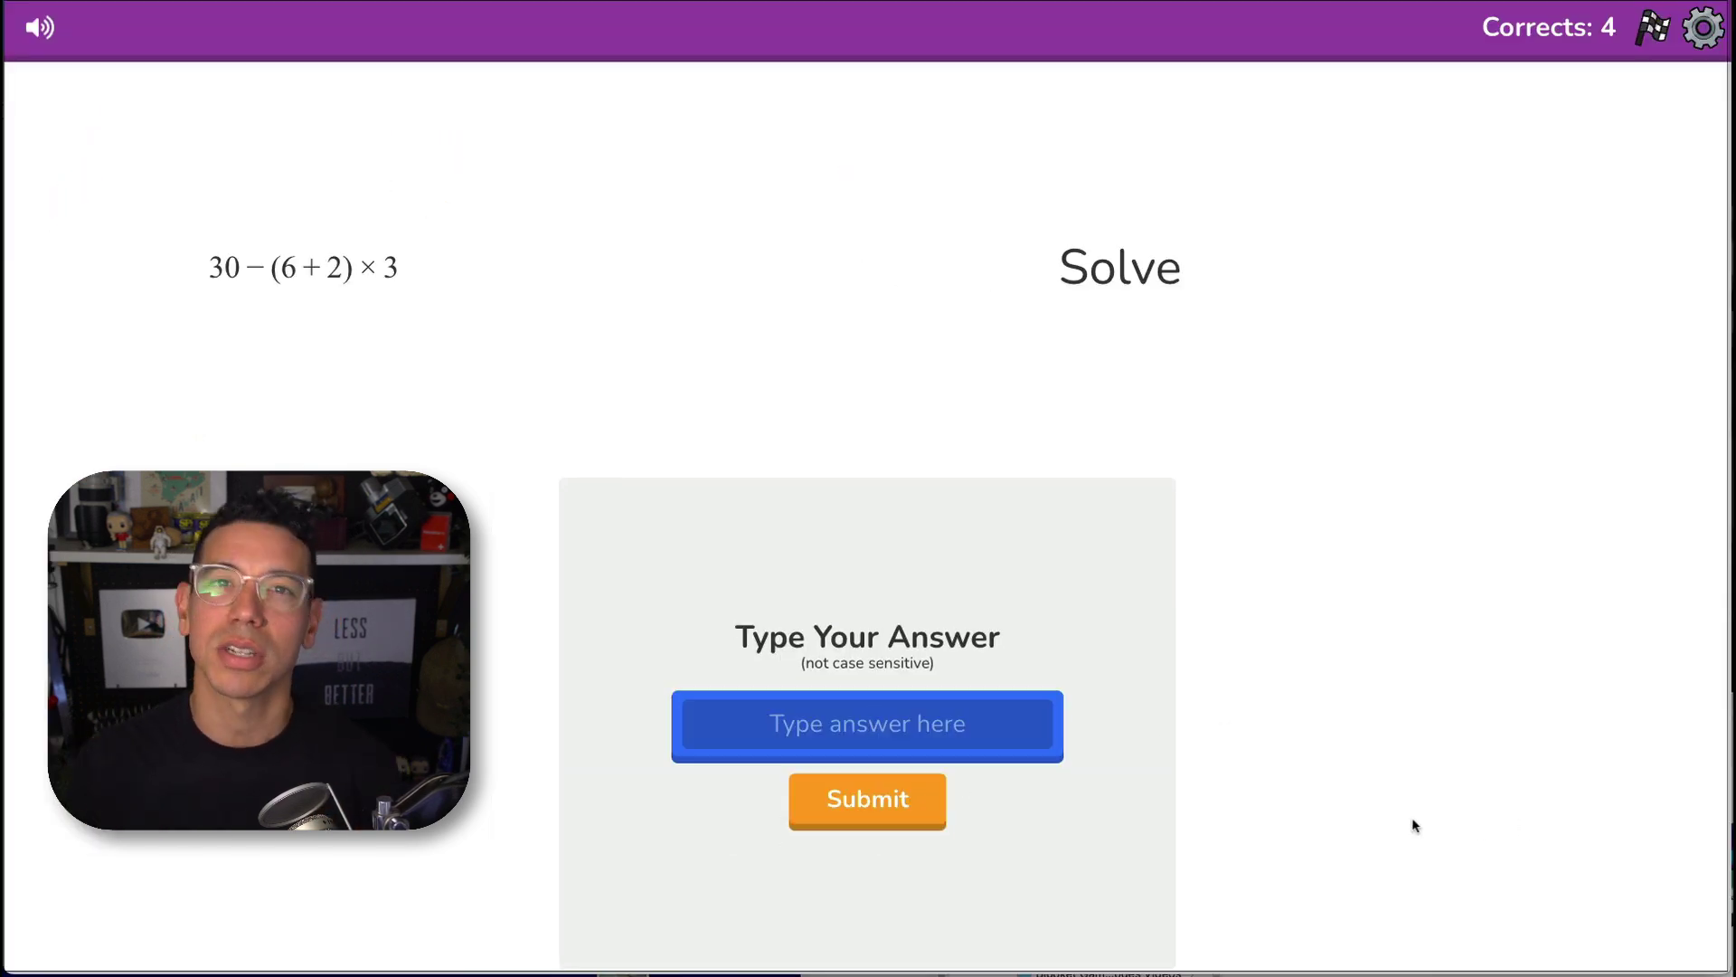
key("Return")
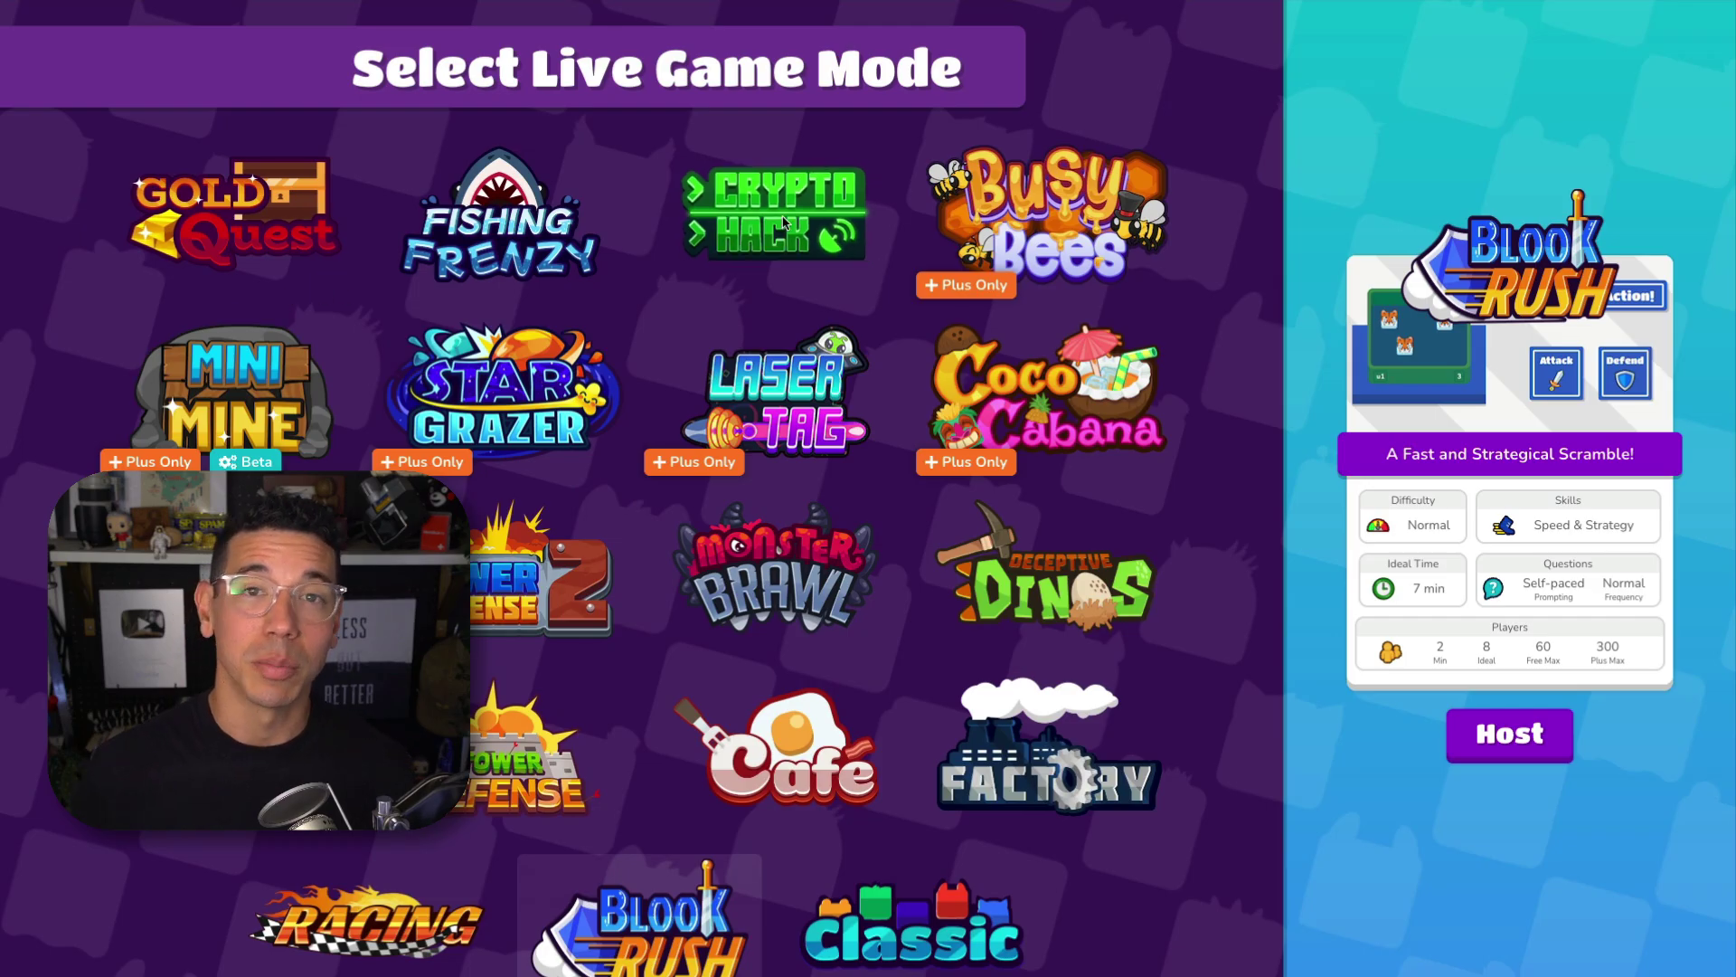
Step: Preview Crypto Hack, Tower Defense 2, Café, Coco Cabana and Star Grazer, then host Busy Bees
left_click(783, 223)
left_click(535, 579)
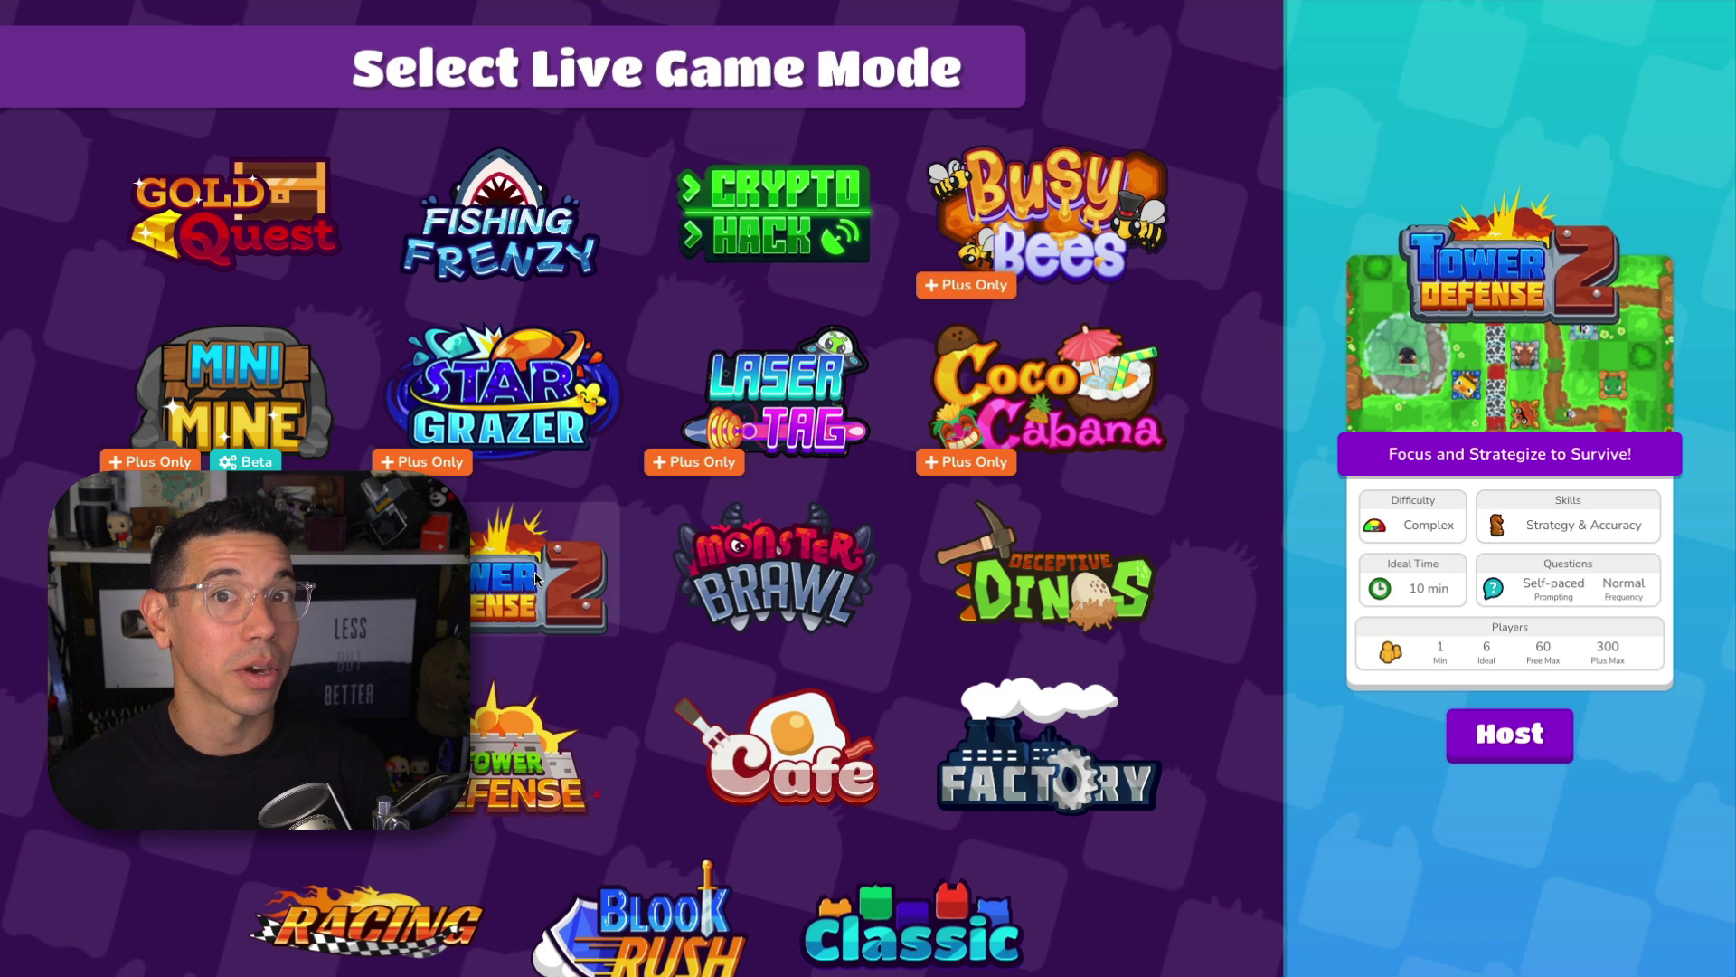
left_click(757, 740)
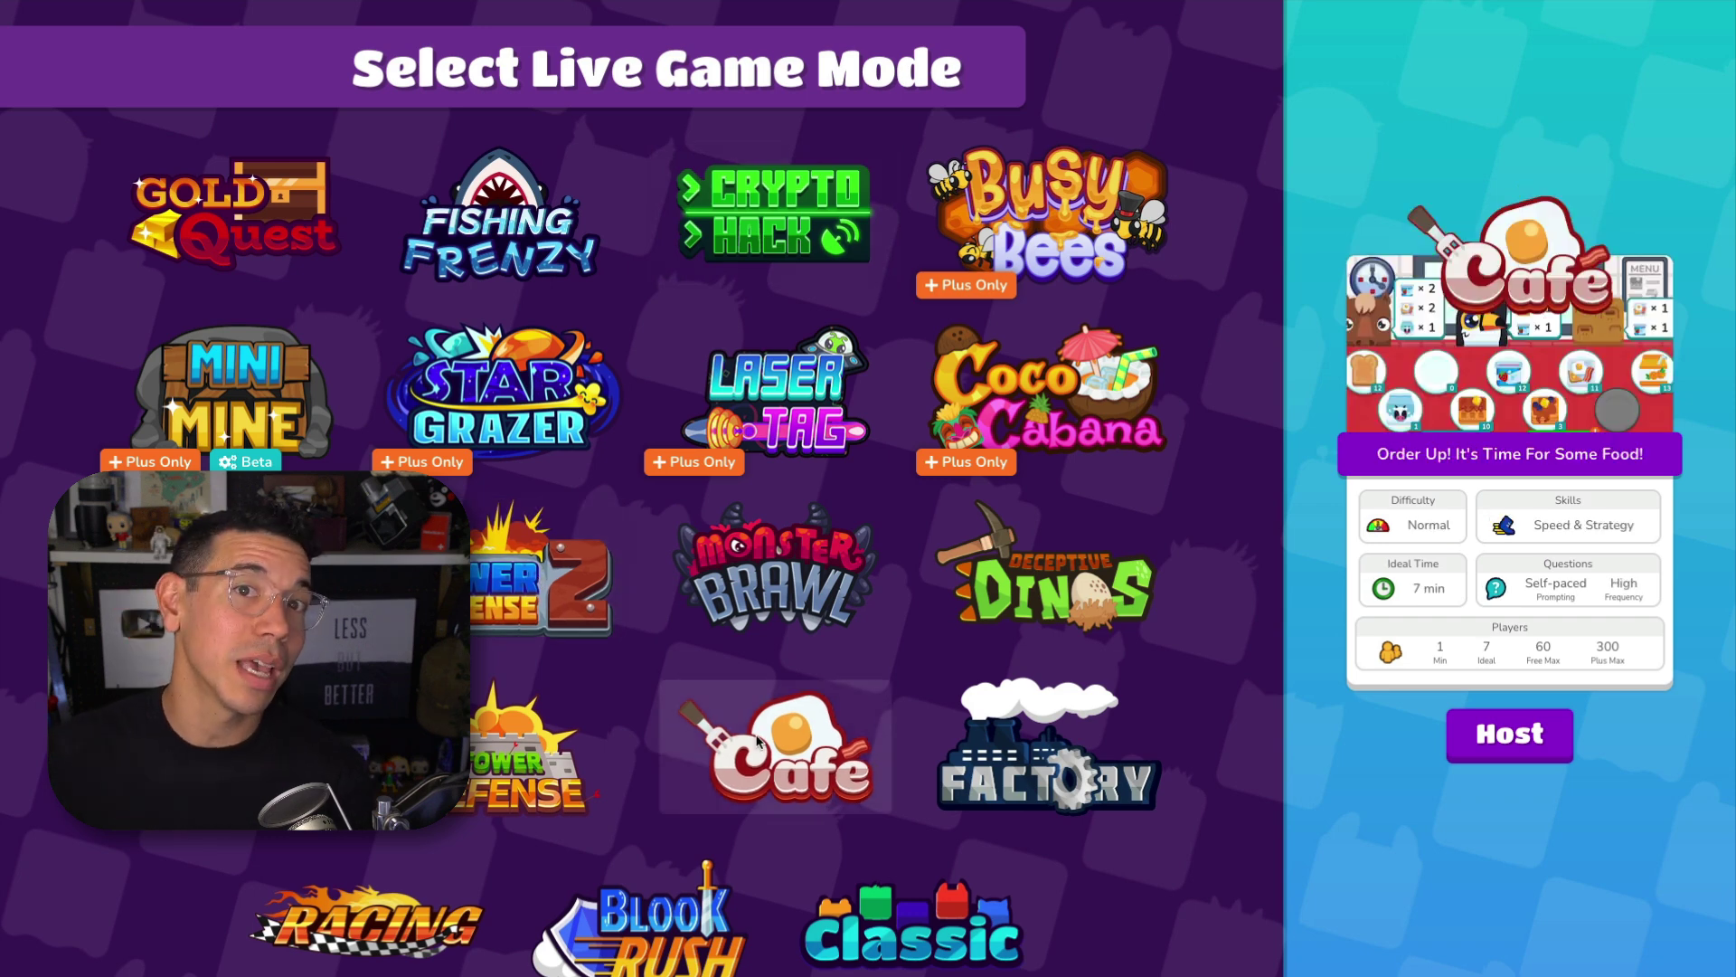
left_click(956, 457)
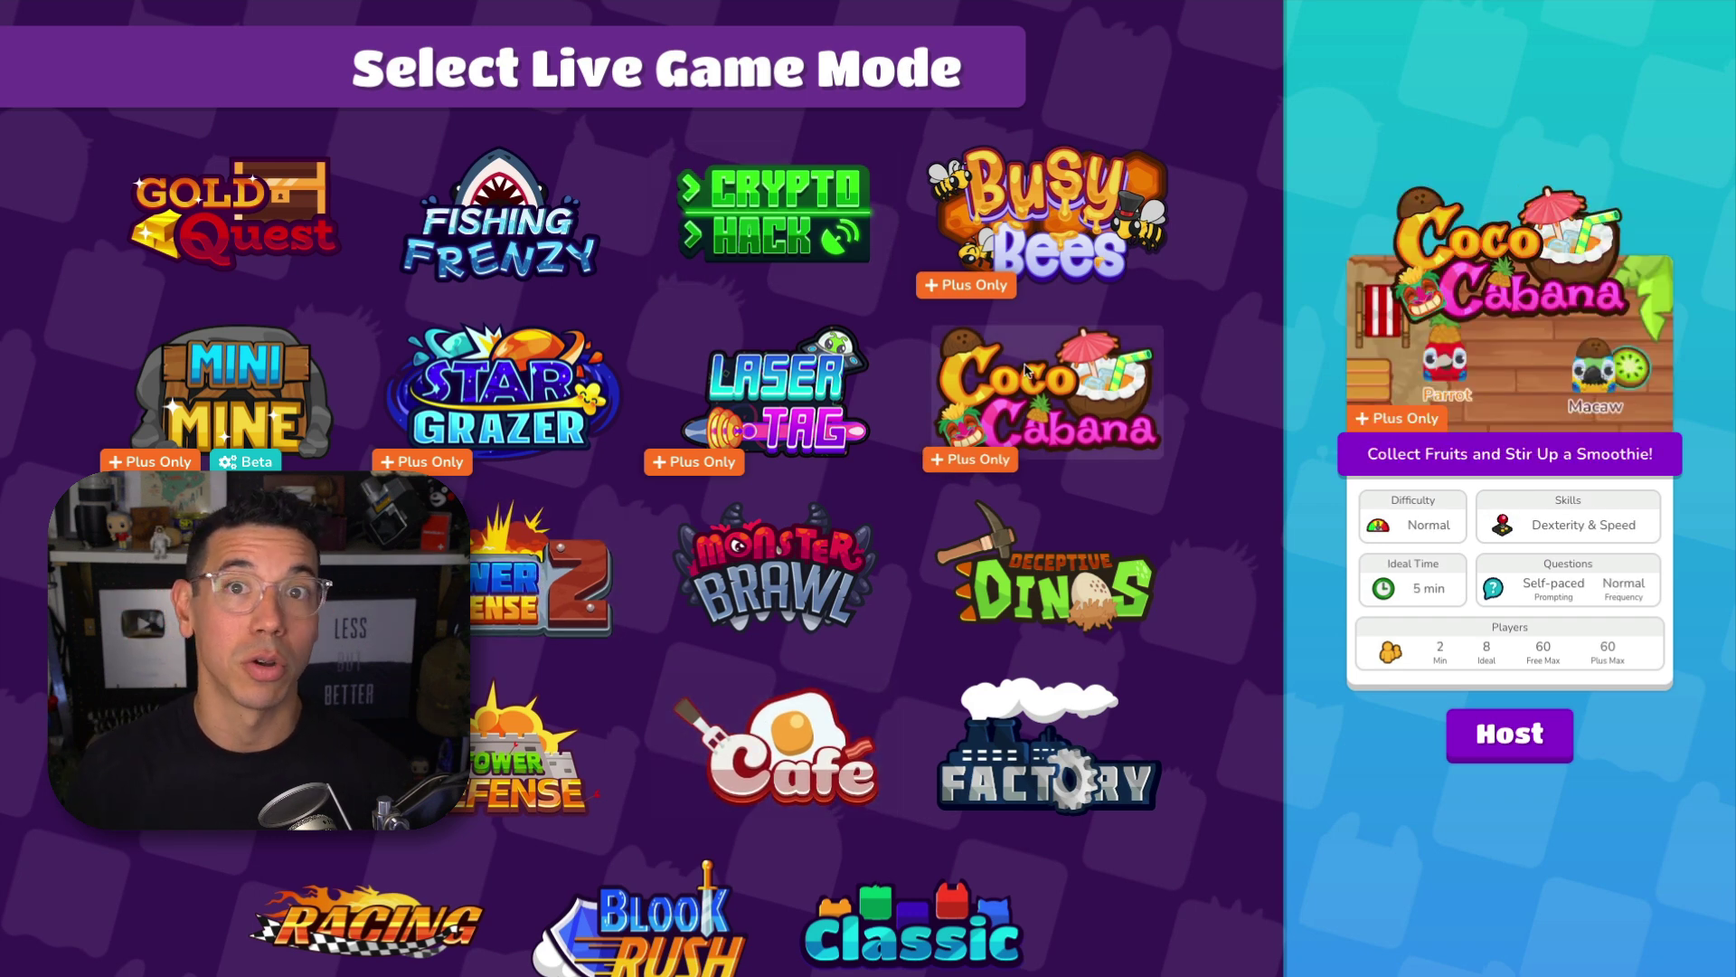
left_click(485, 415)
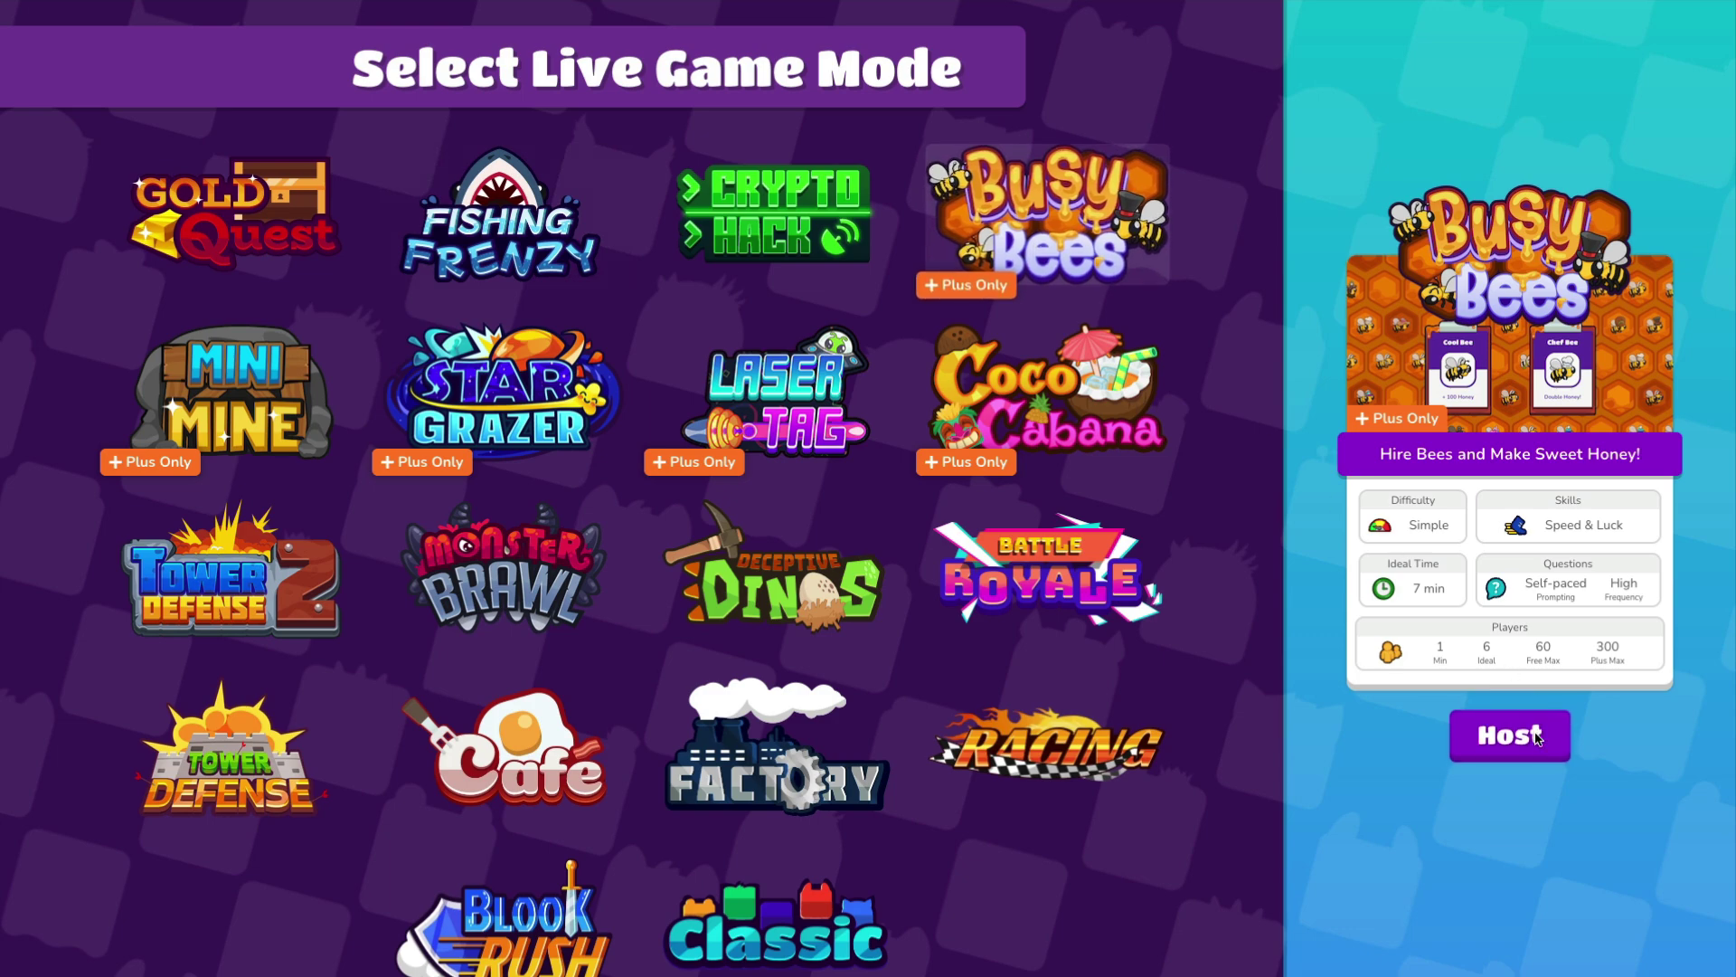
left_click(1535, 734)
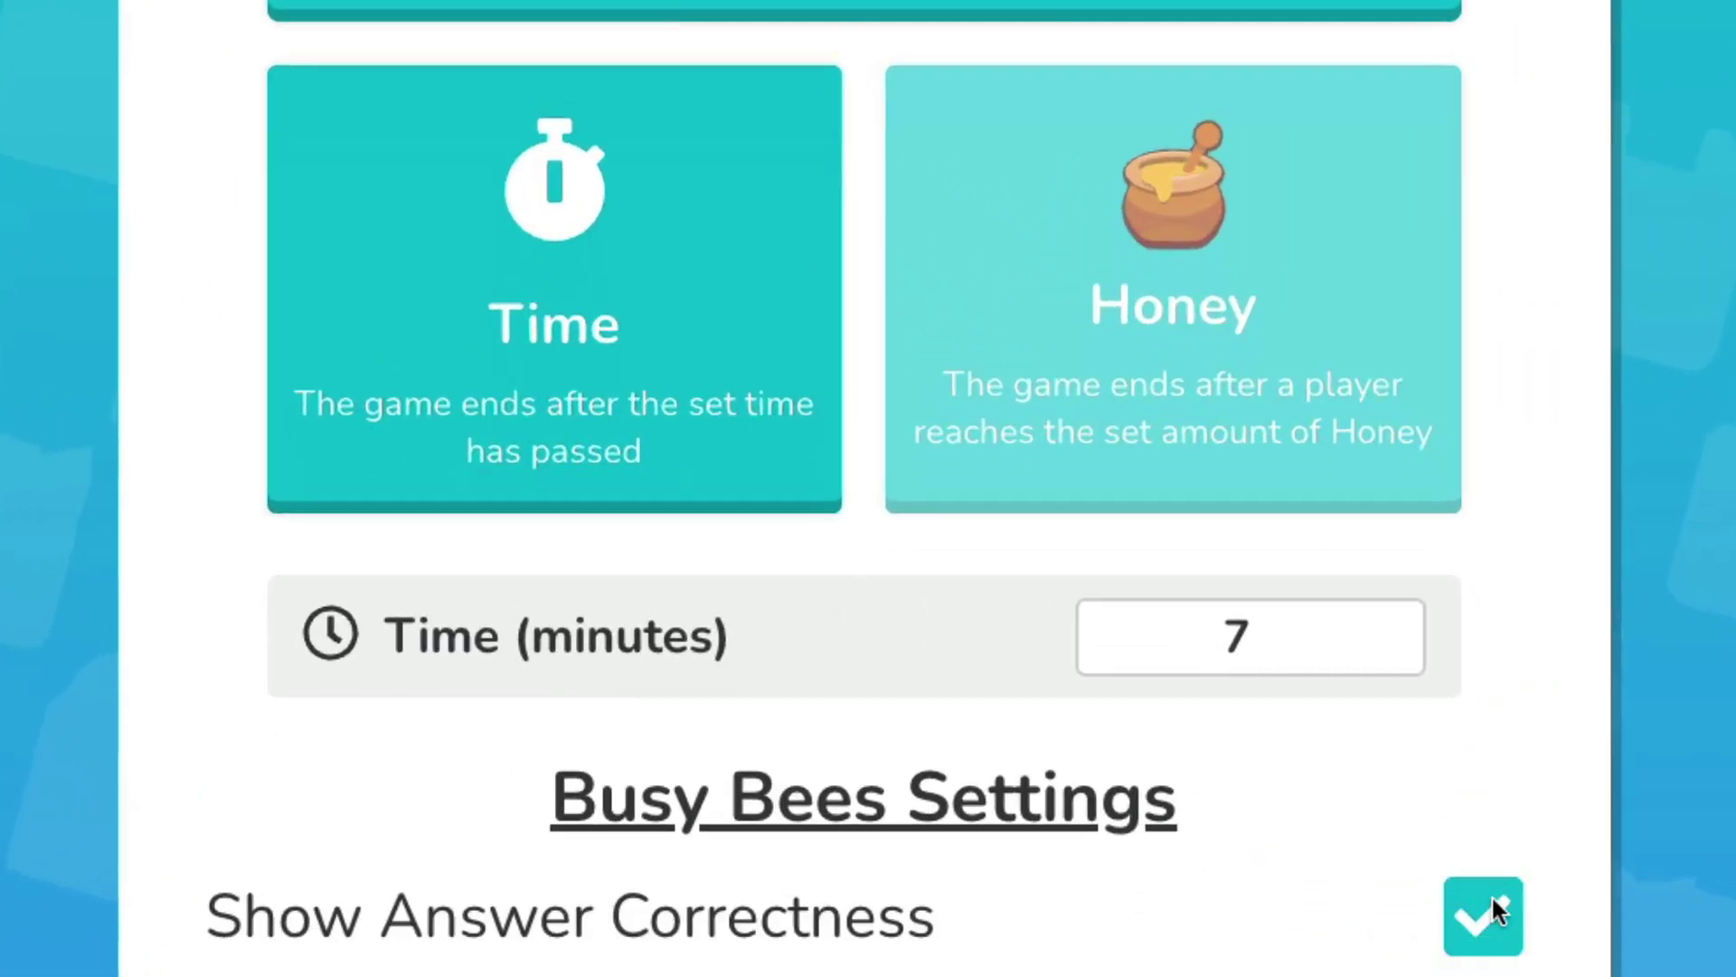
Step: Set Question Ordering to Ordered in the Busy Bees host settings
scroll(1490, 893, "down", 10)
left_click(1430, 439)
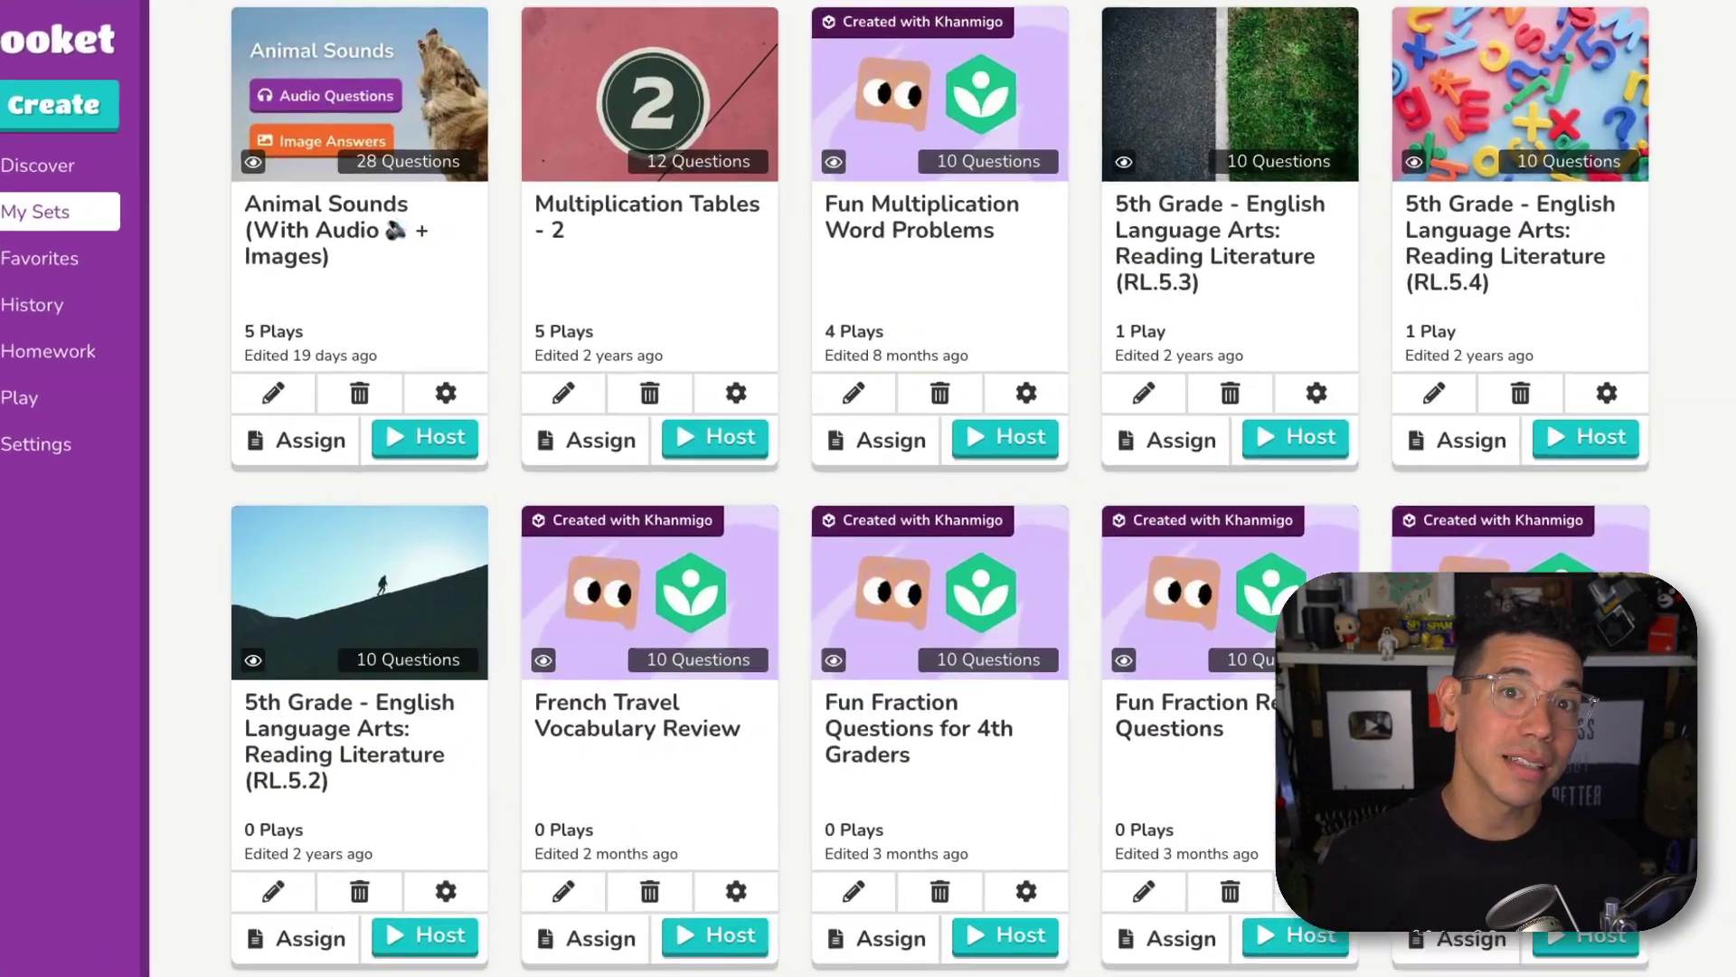
Step: Start assigning Multiplication Tables - 2 as homework, check the due date, and set # Correct Goal to 20
left_click(573, 452)
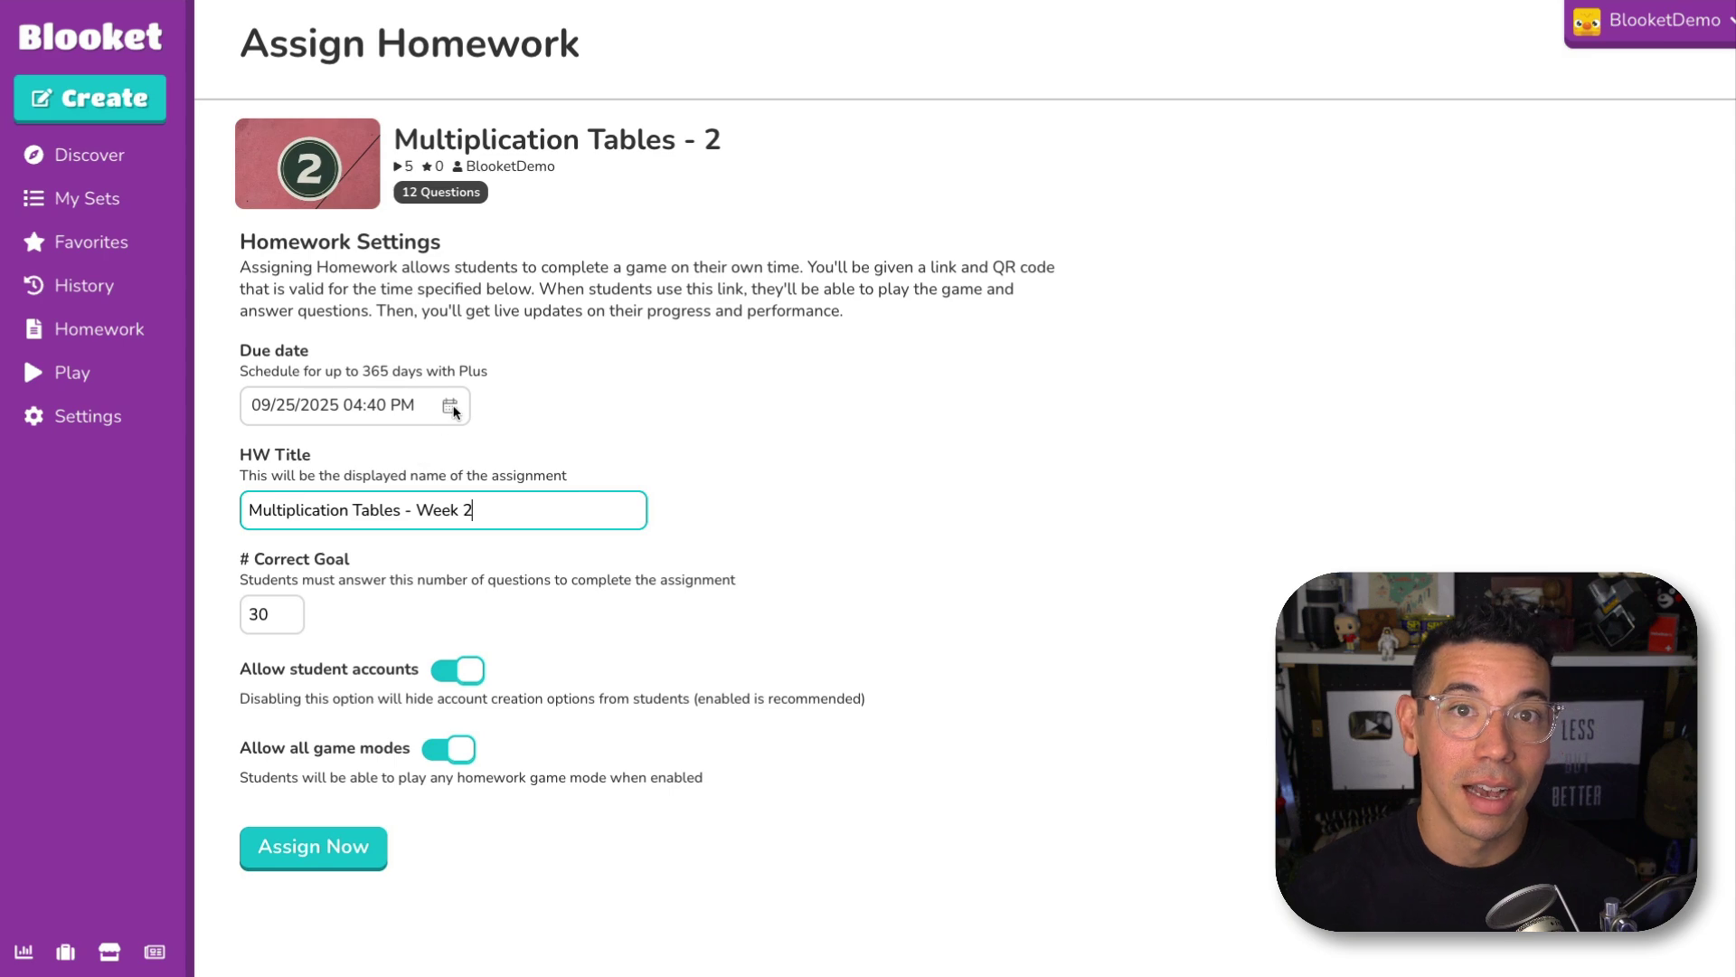
left_click(450, 407)
left_click(549, 421)
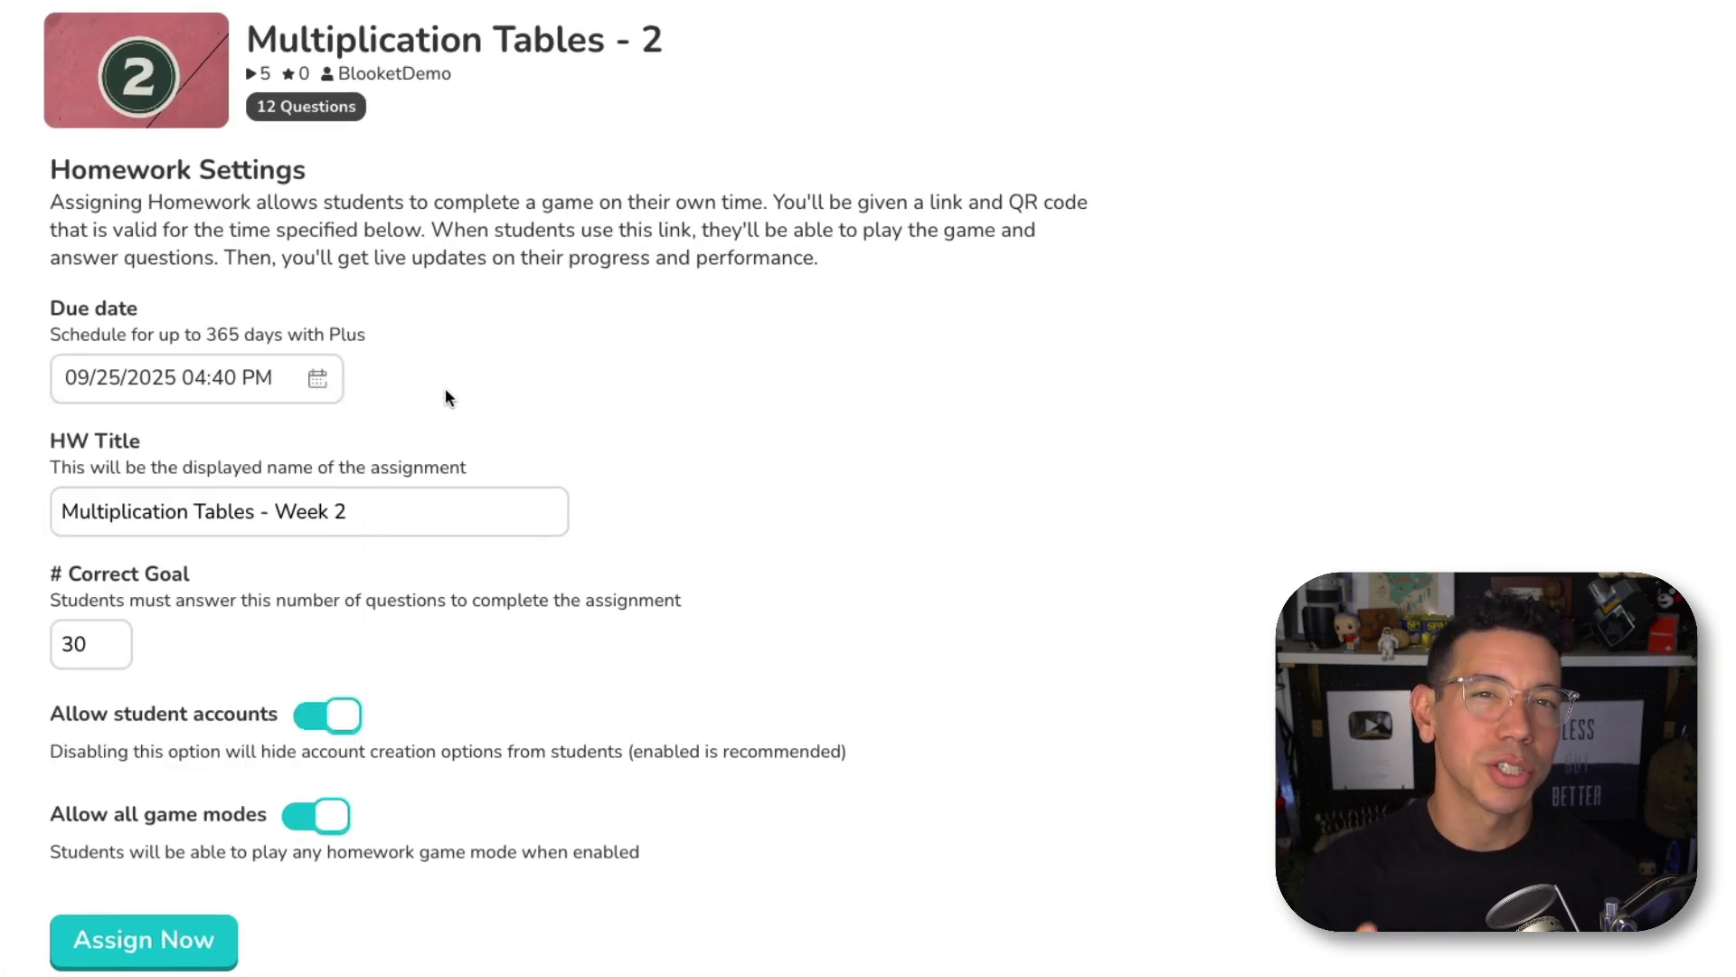
left_click(112, 651)
left_click(112, 651)
left_click(112, 650)
left_click(112, 650)
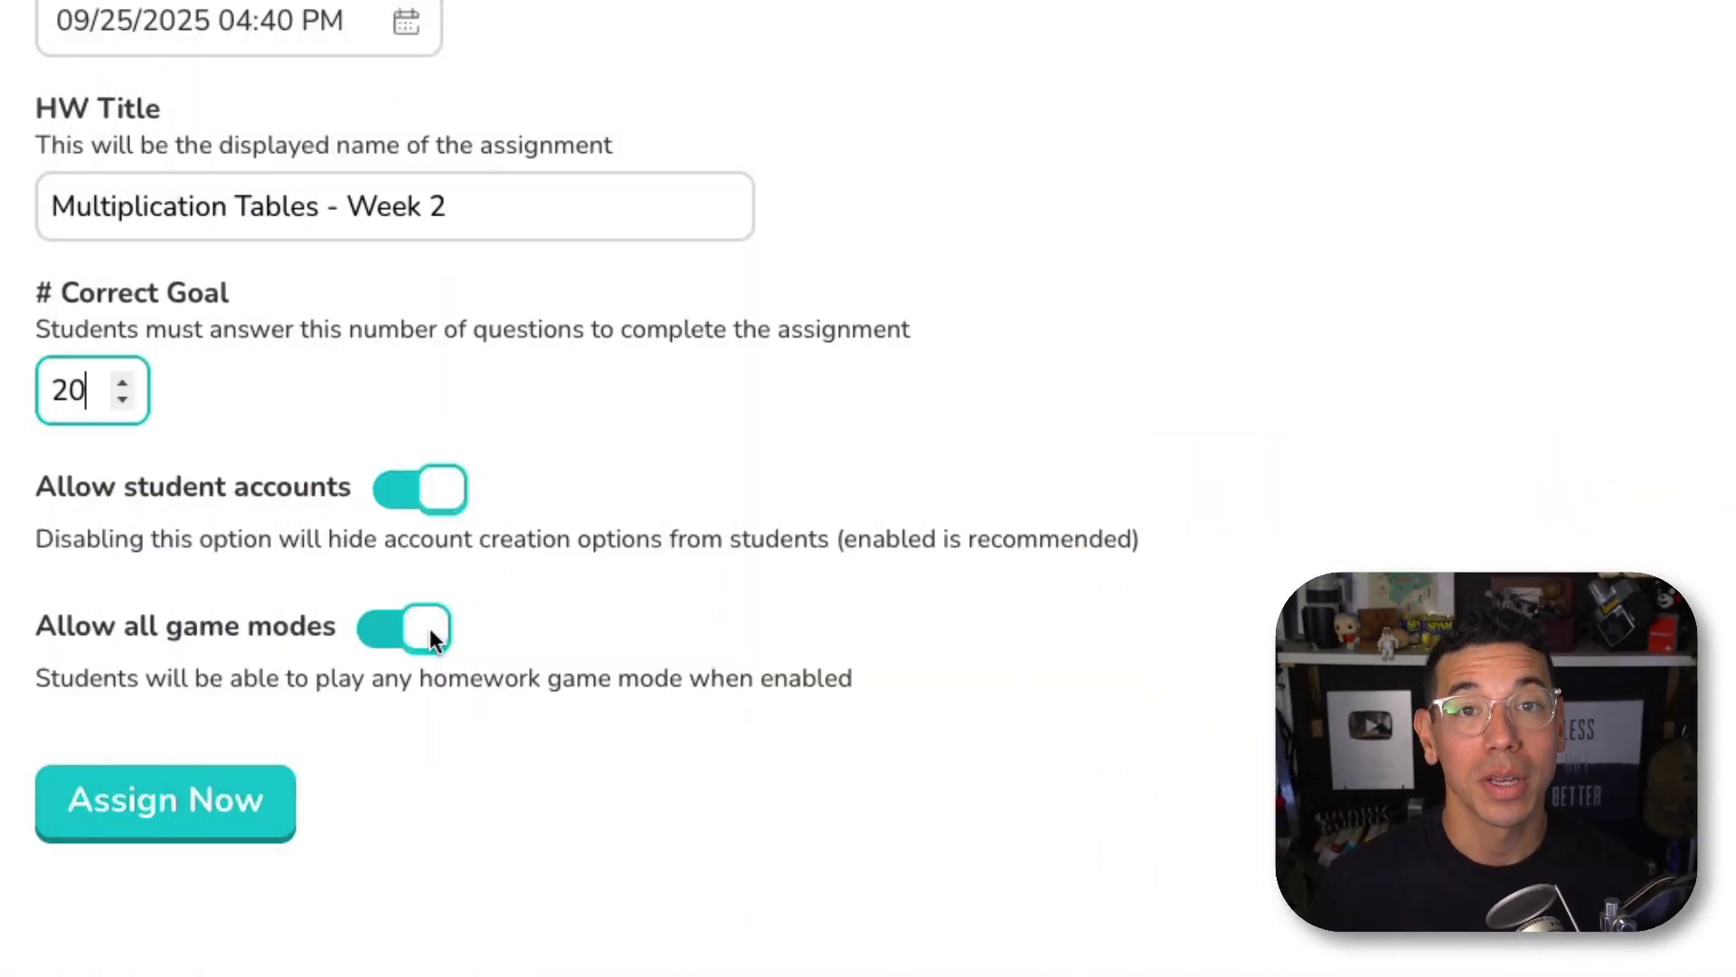
Step: Restrict homework game modes, leaving Pirate Pool allowed after removing Zorblitz and Plushie Panic
left_click(430, 633)
scroll(430, 633, "down", 4)
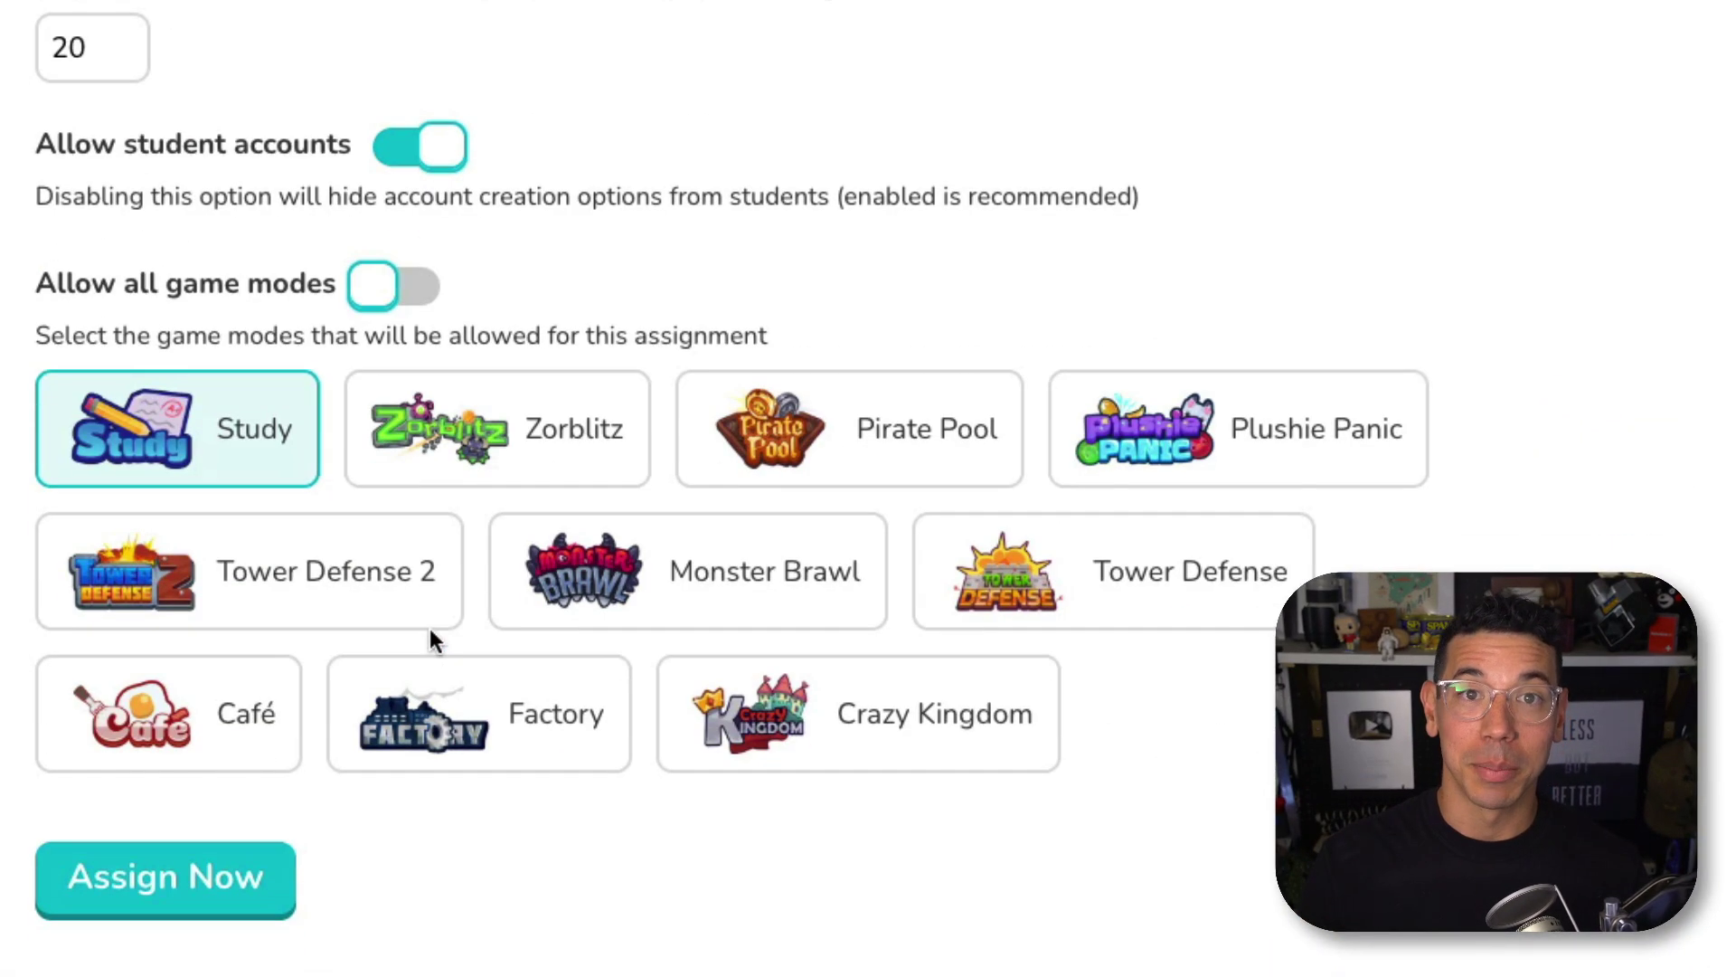
left_click(486, 441)
left_click(827, 447)
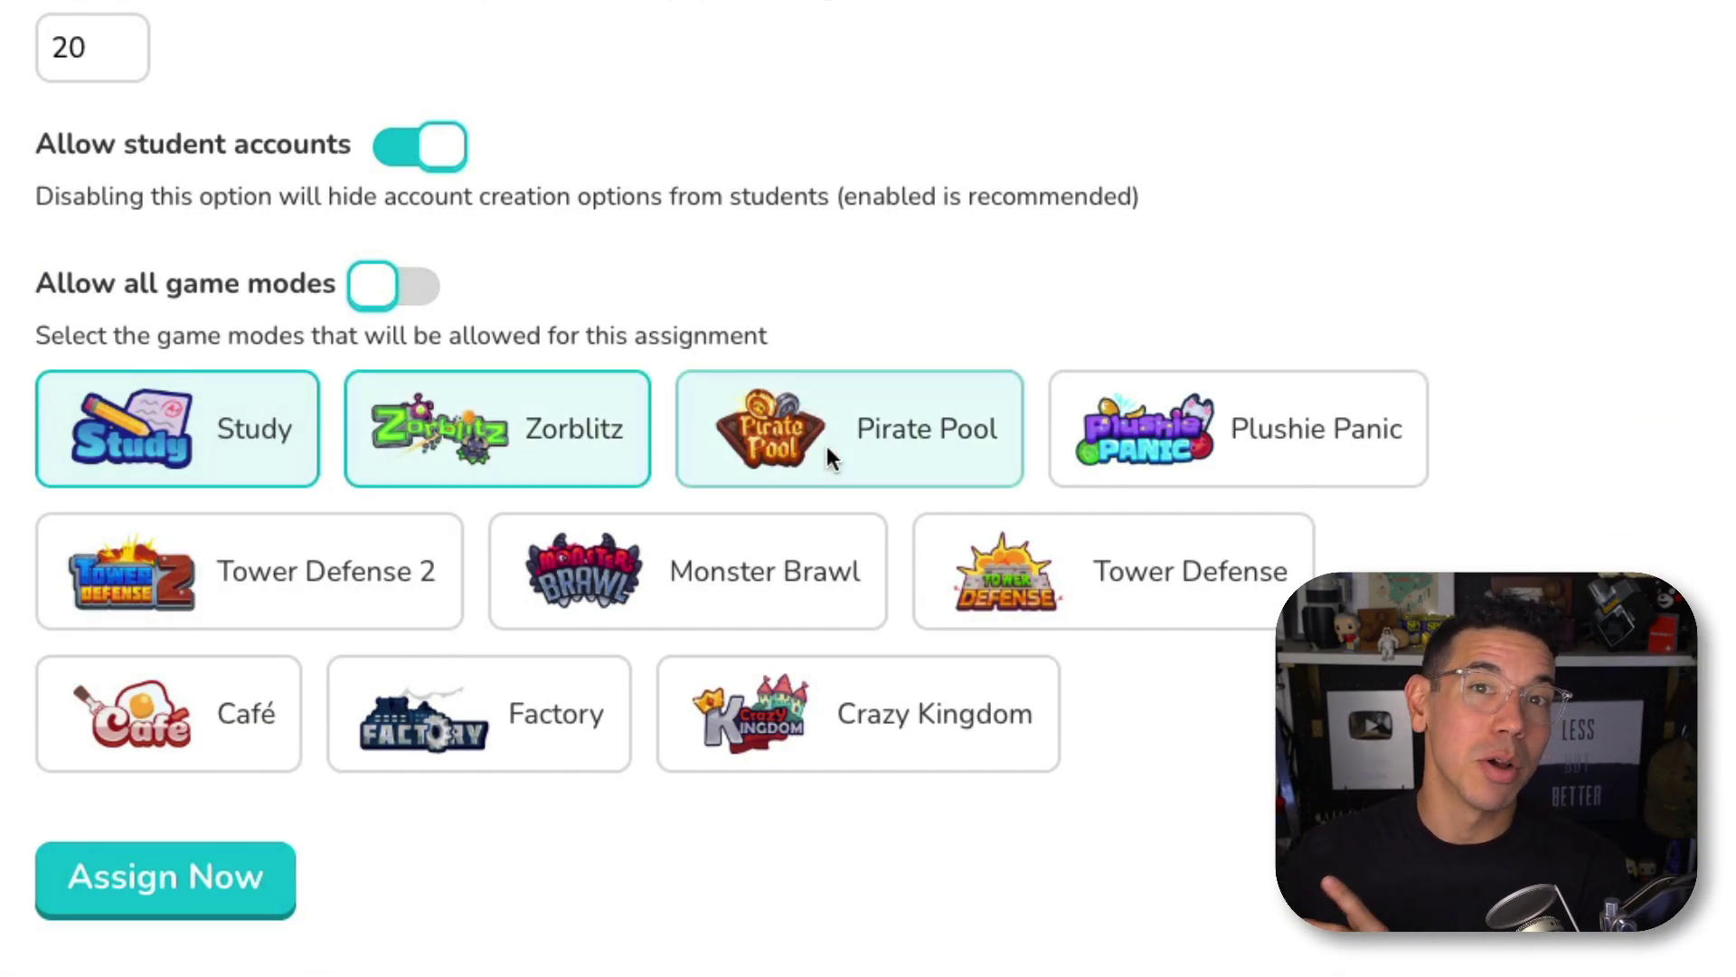
left_click(1089, 436)
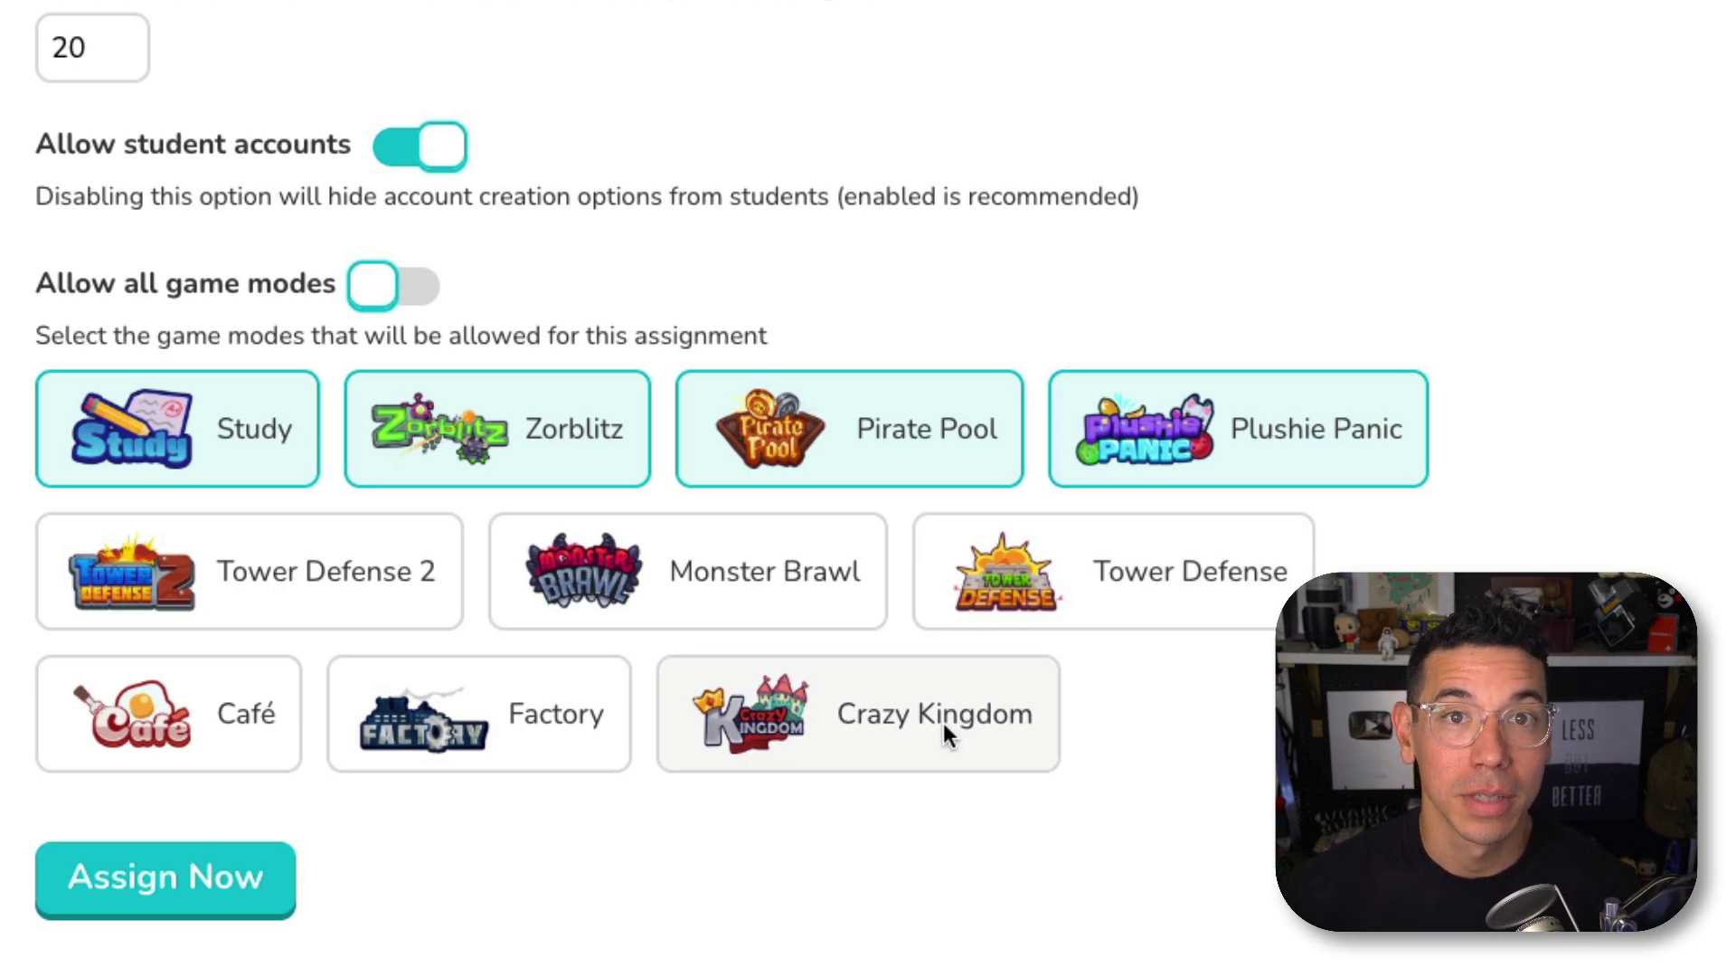
left_click(1172, 463)
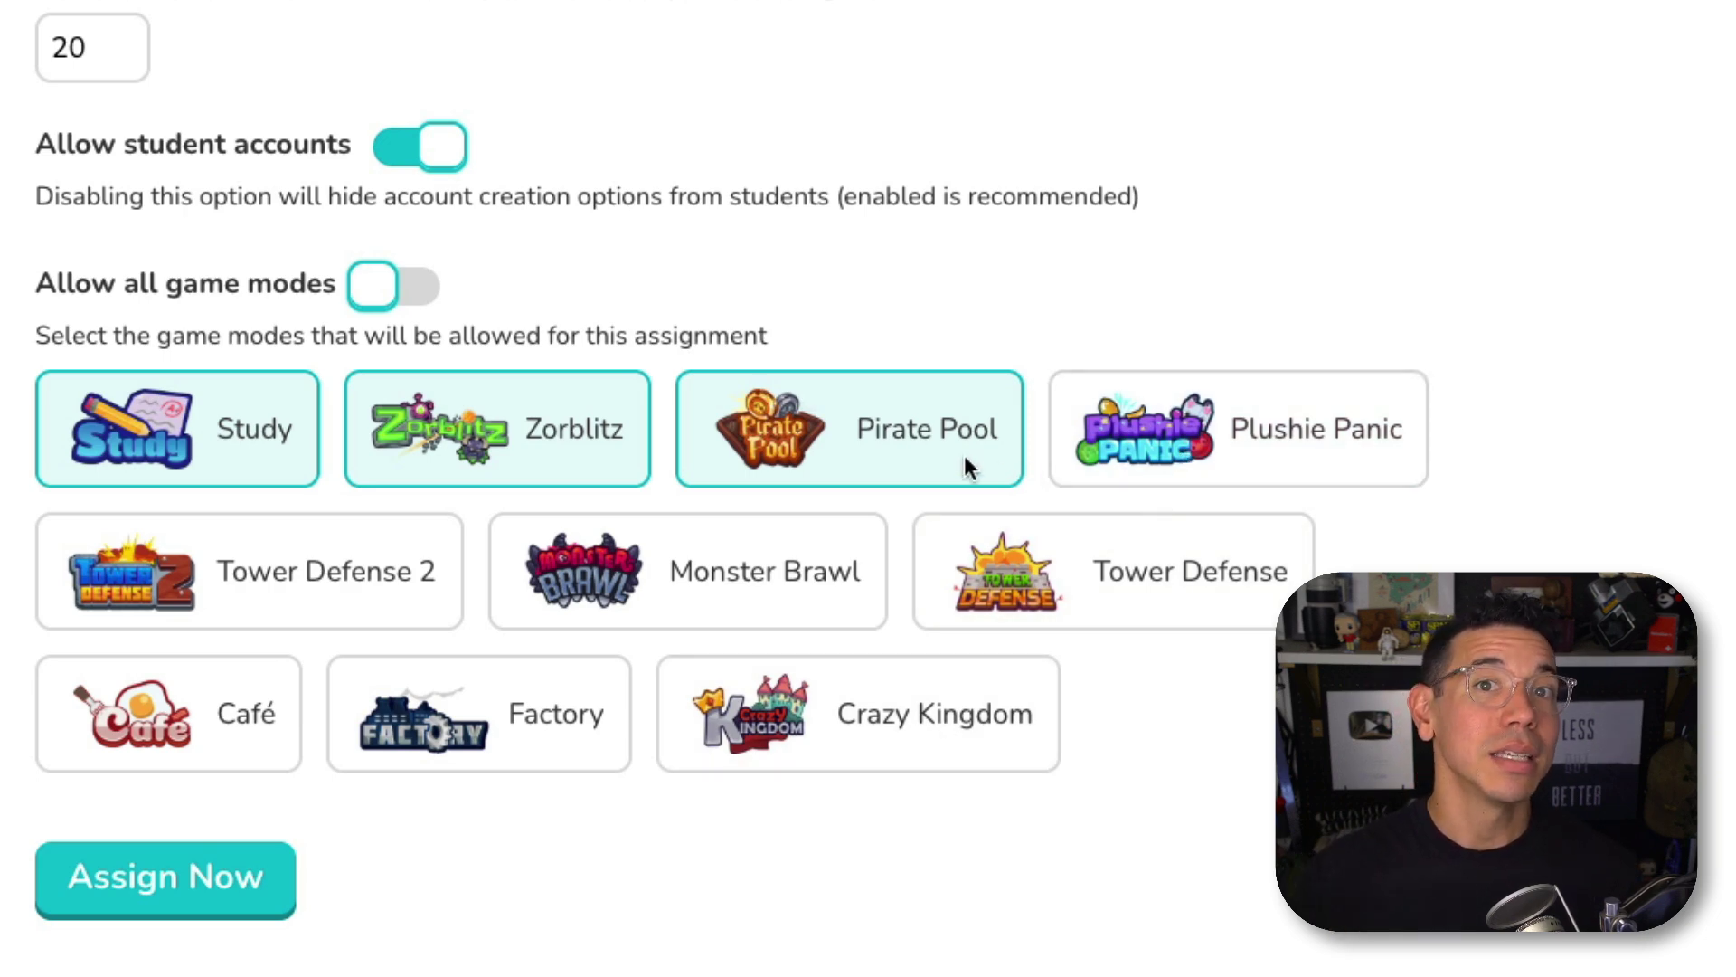
left_click(638, 443)
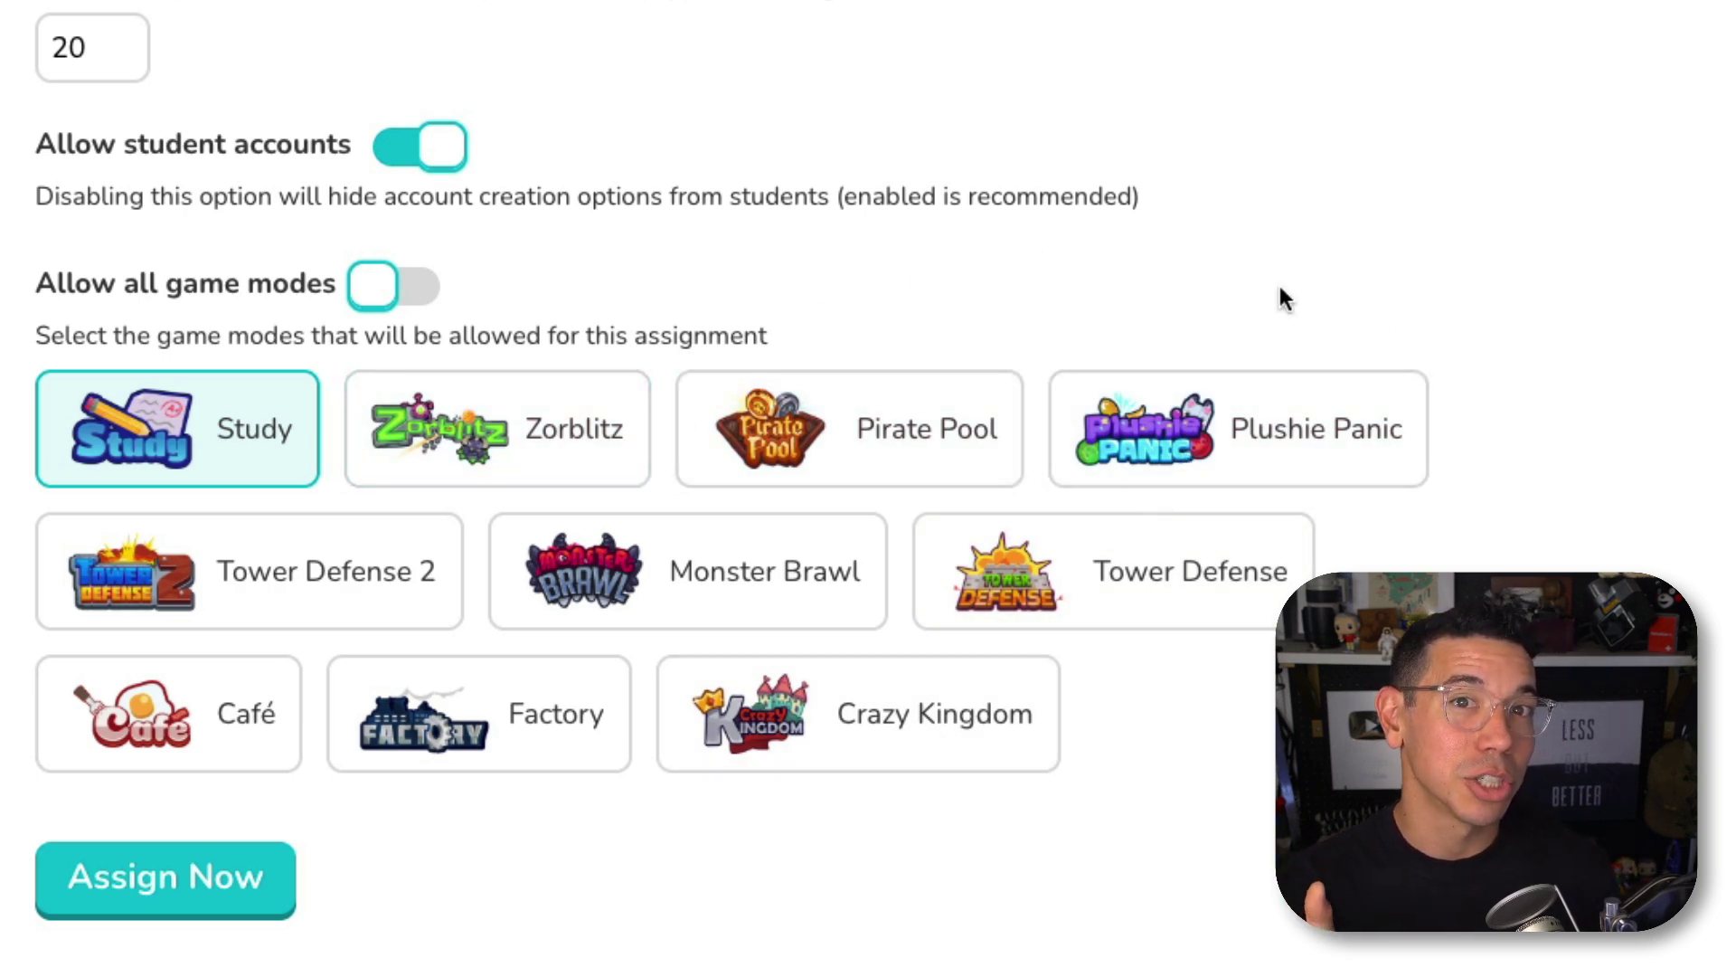
Step: Assign the homework and answer the multiplication questions, picking 3 for 1 x 3
left_click(211, 897)
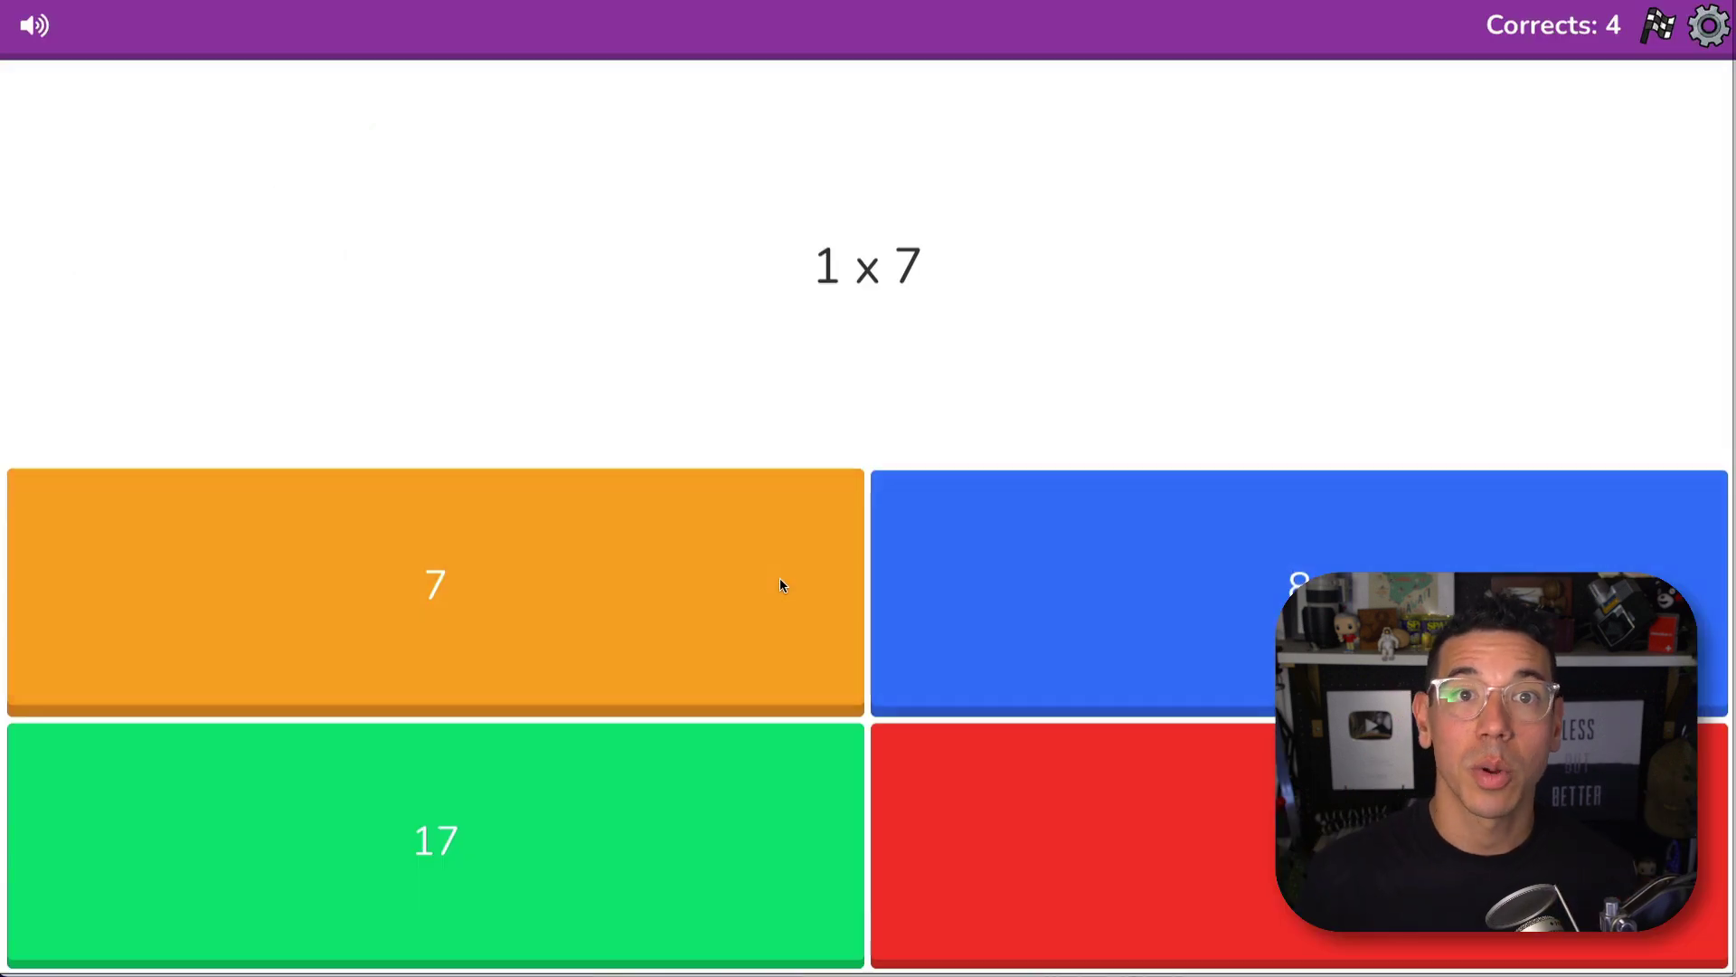
left_click(782, 585)
left_click(1112, 376)
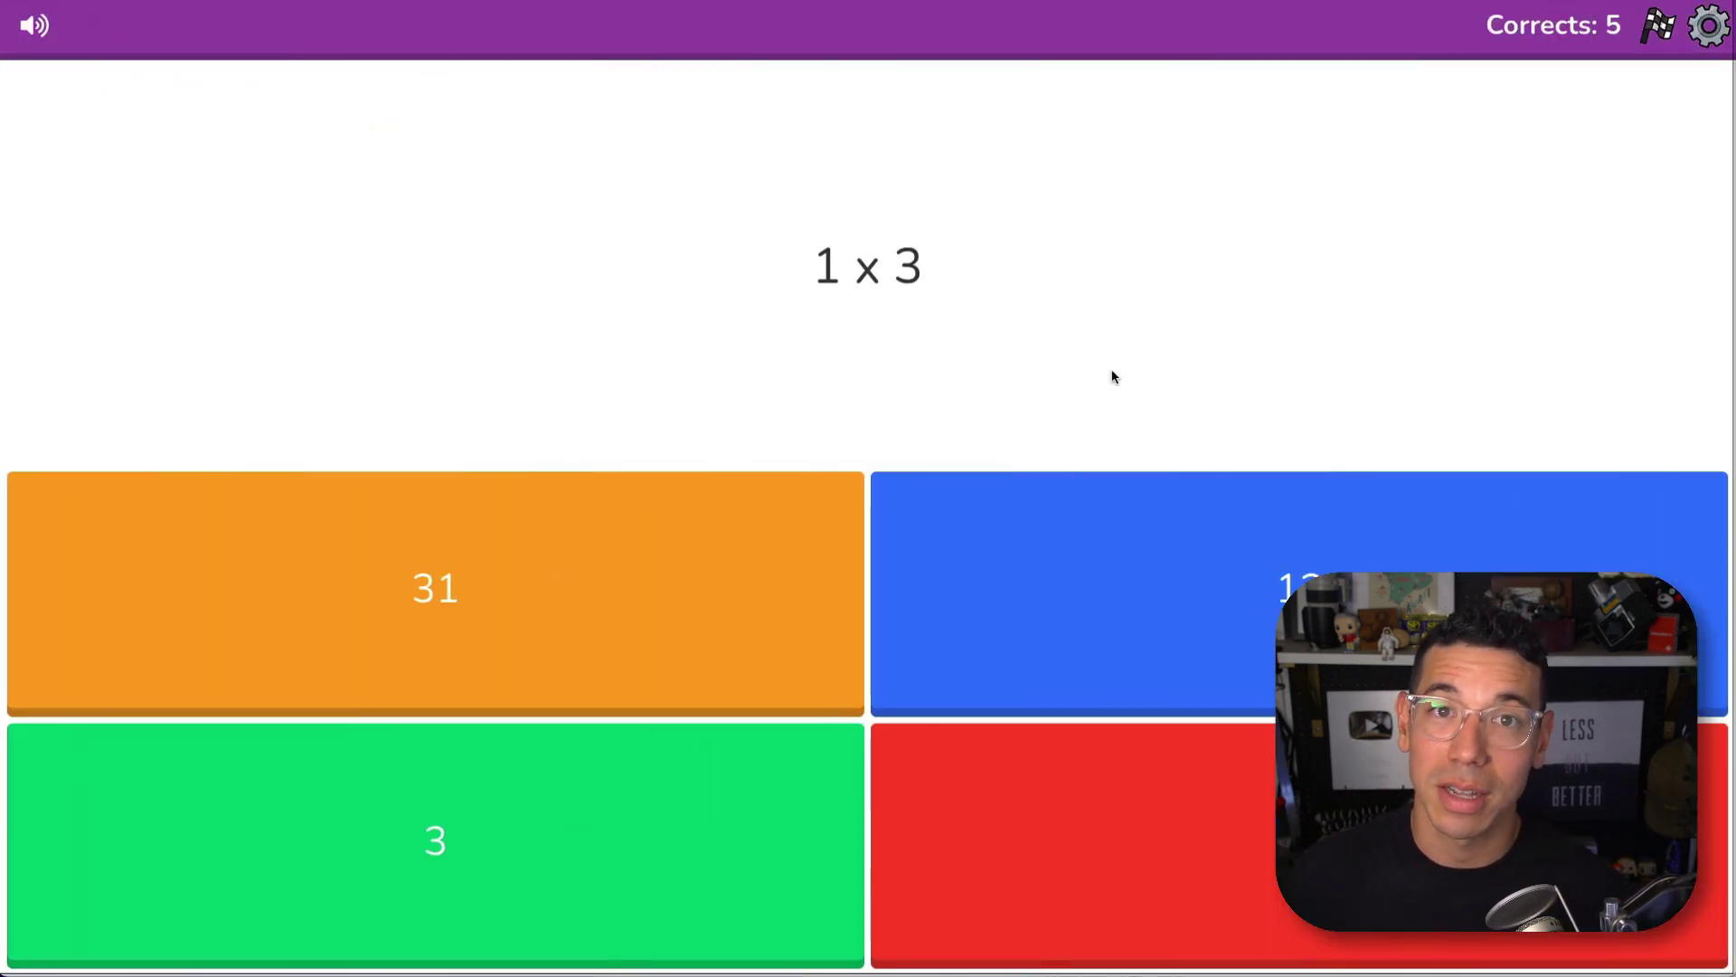
left_click(709, 876)
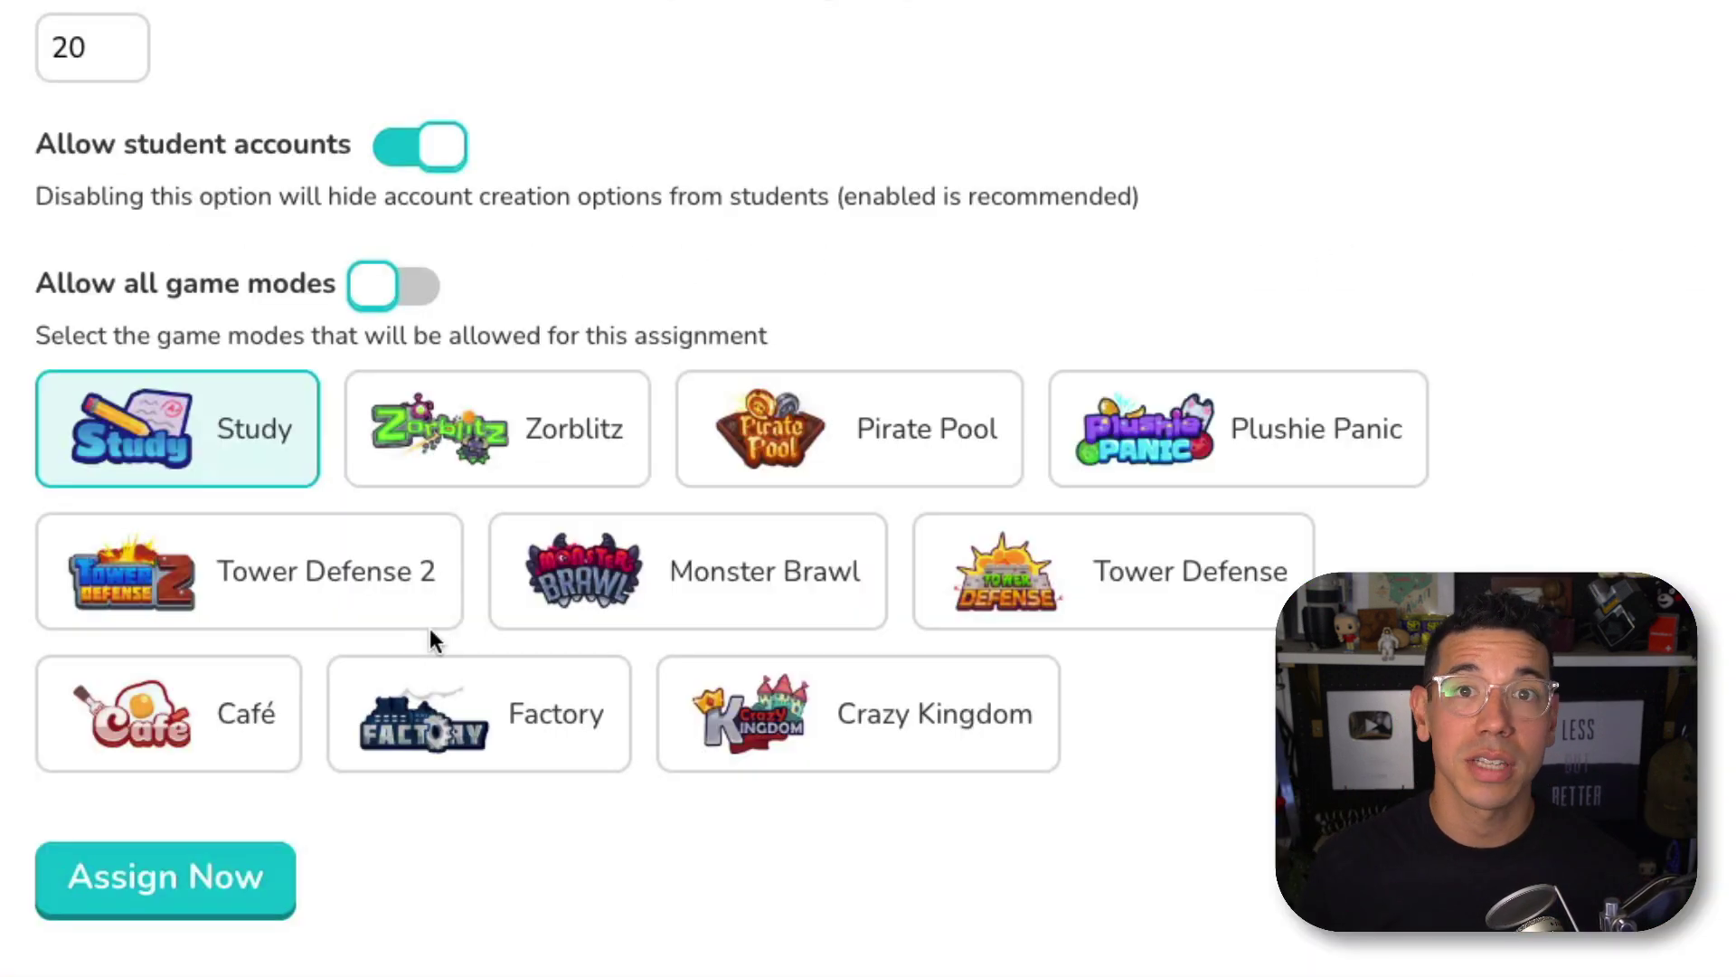
Step: Allow students any game mode and open the homework's results report
scroll(430, 627, "up", 4)
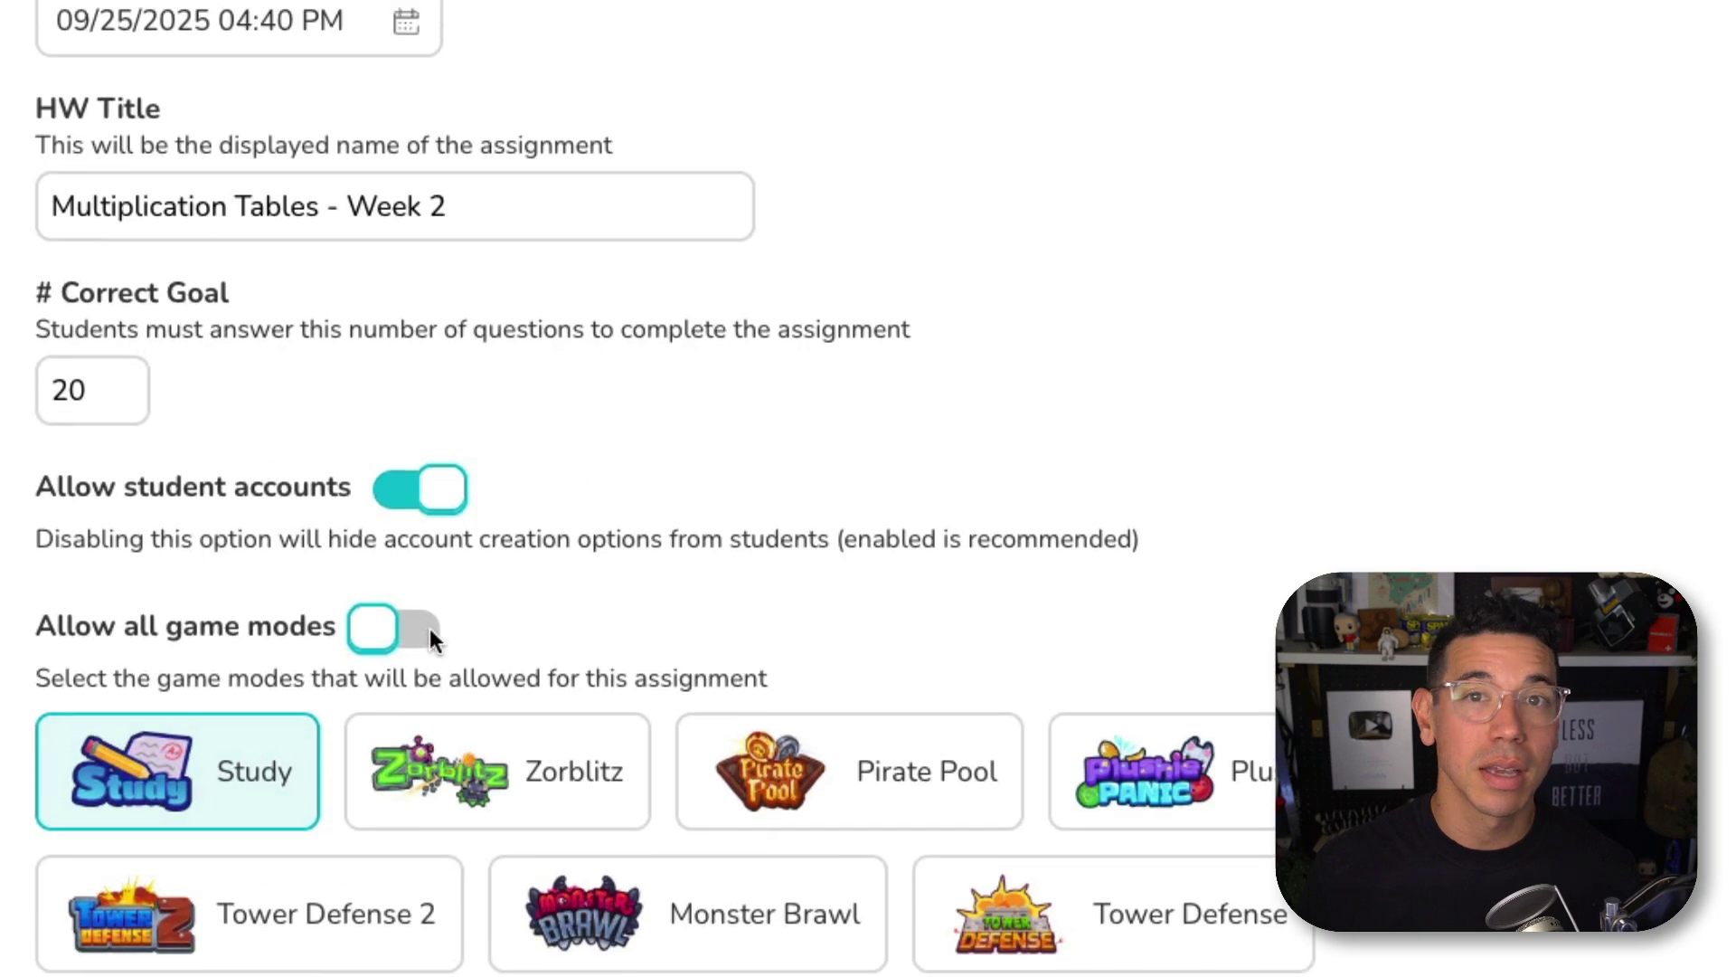
left_click(431, 631)
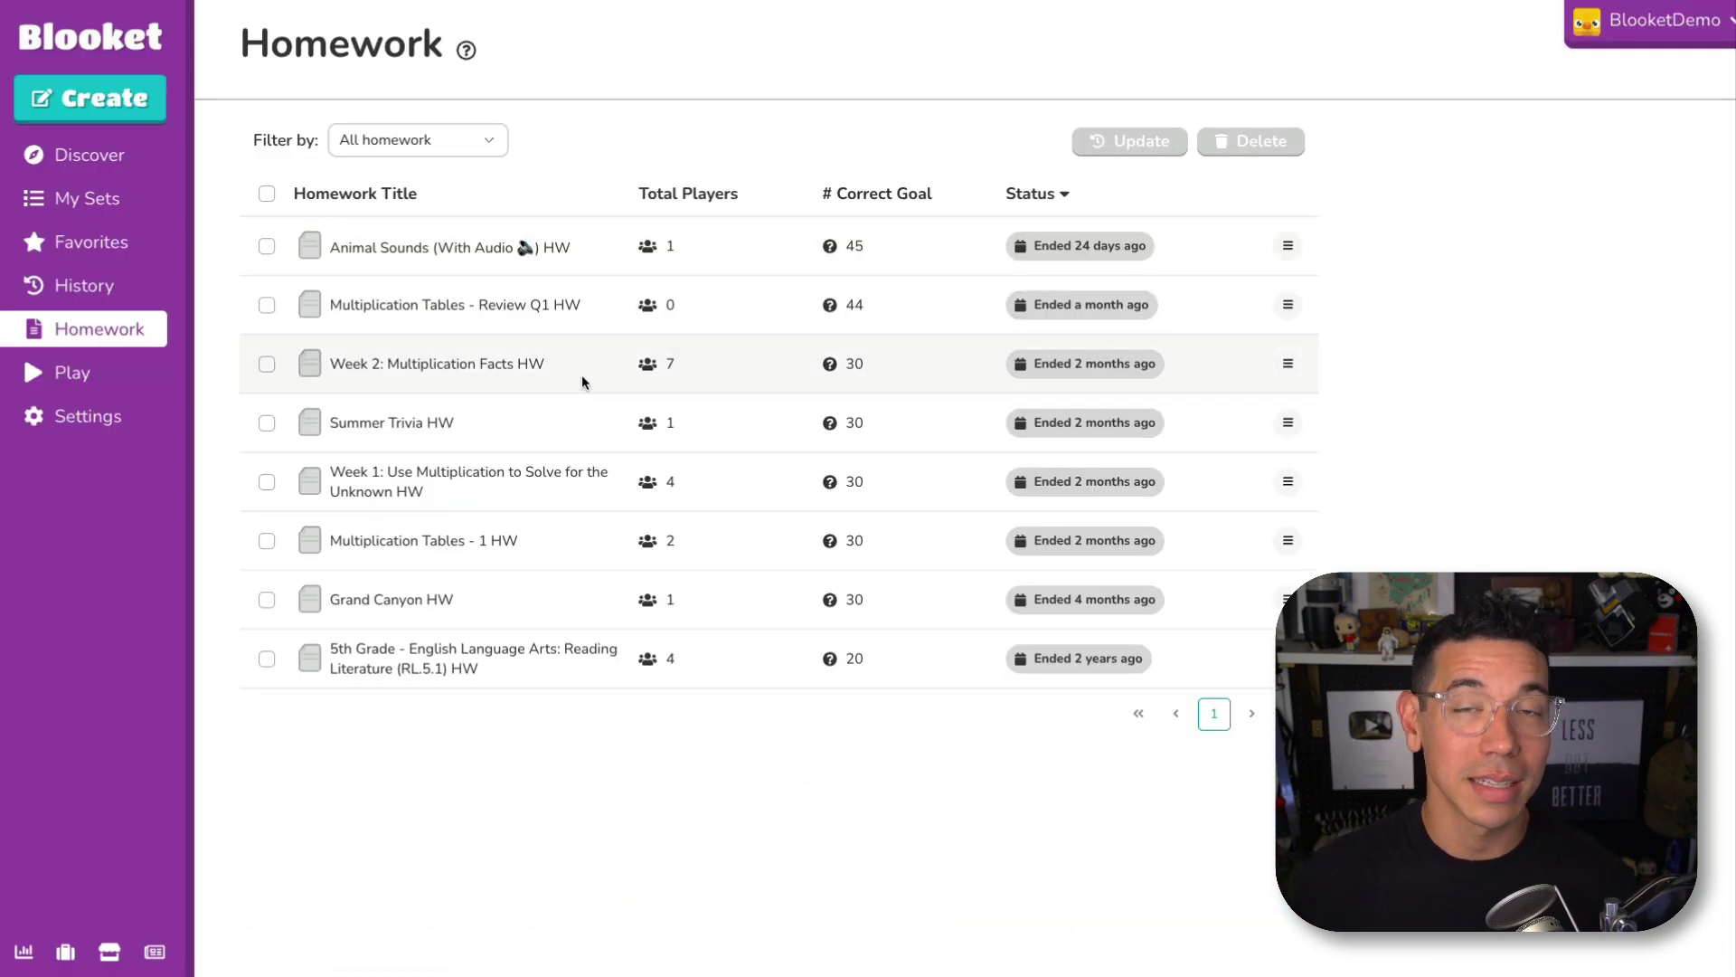
left_click(582, 374)
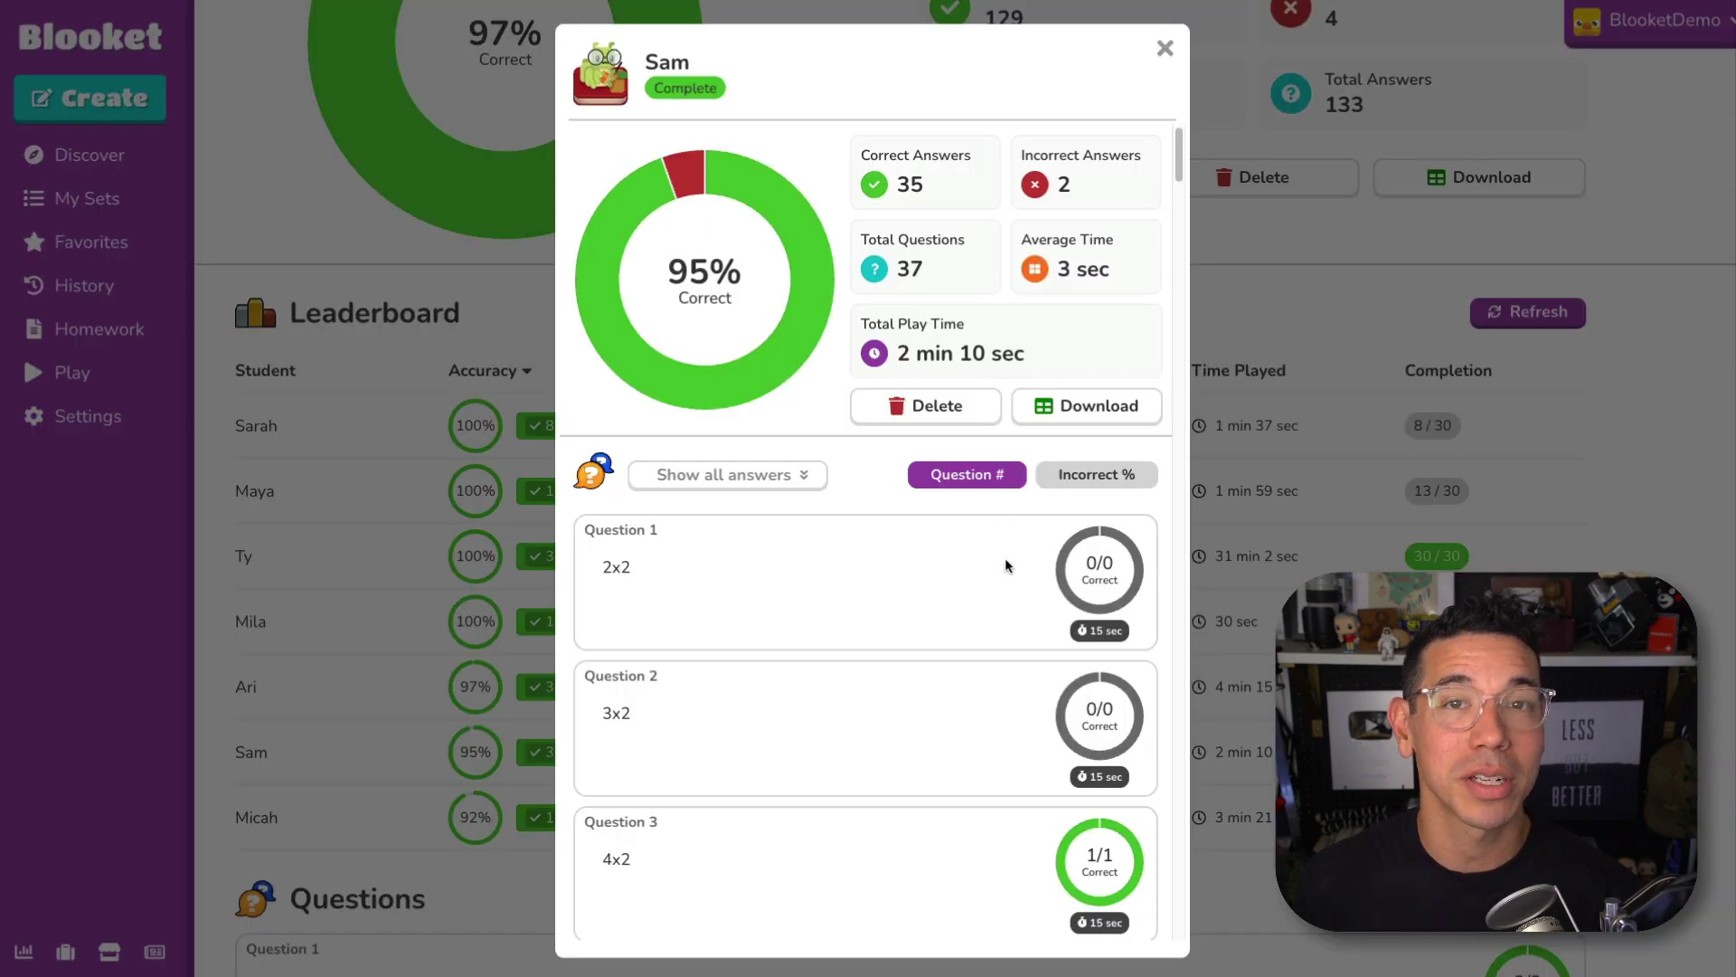
Step: Scroll through the selected student's question-by-question results in the report
scroll(1007, 561, "down", 6)
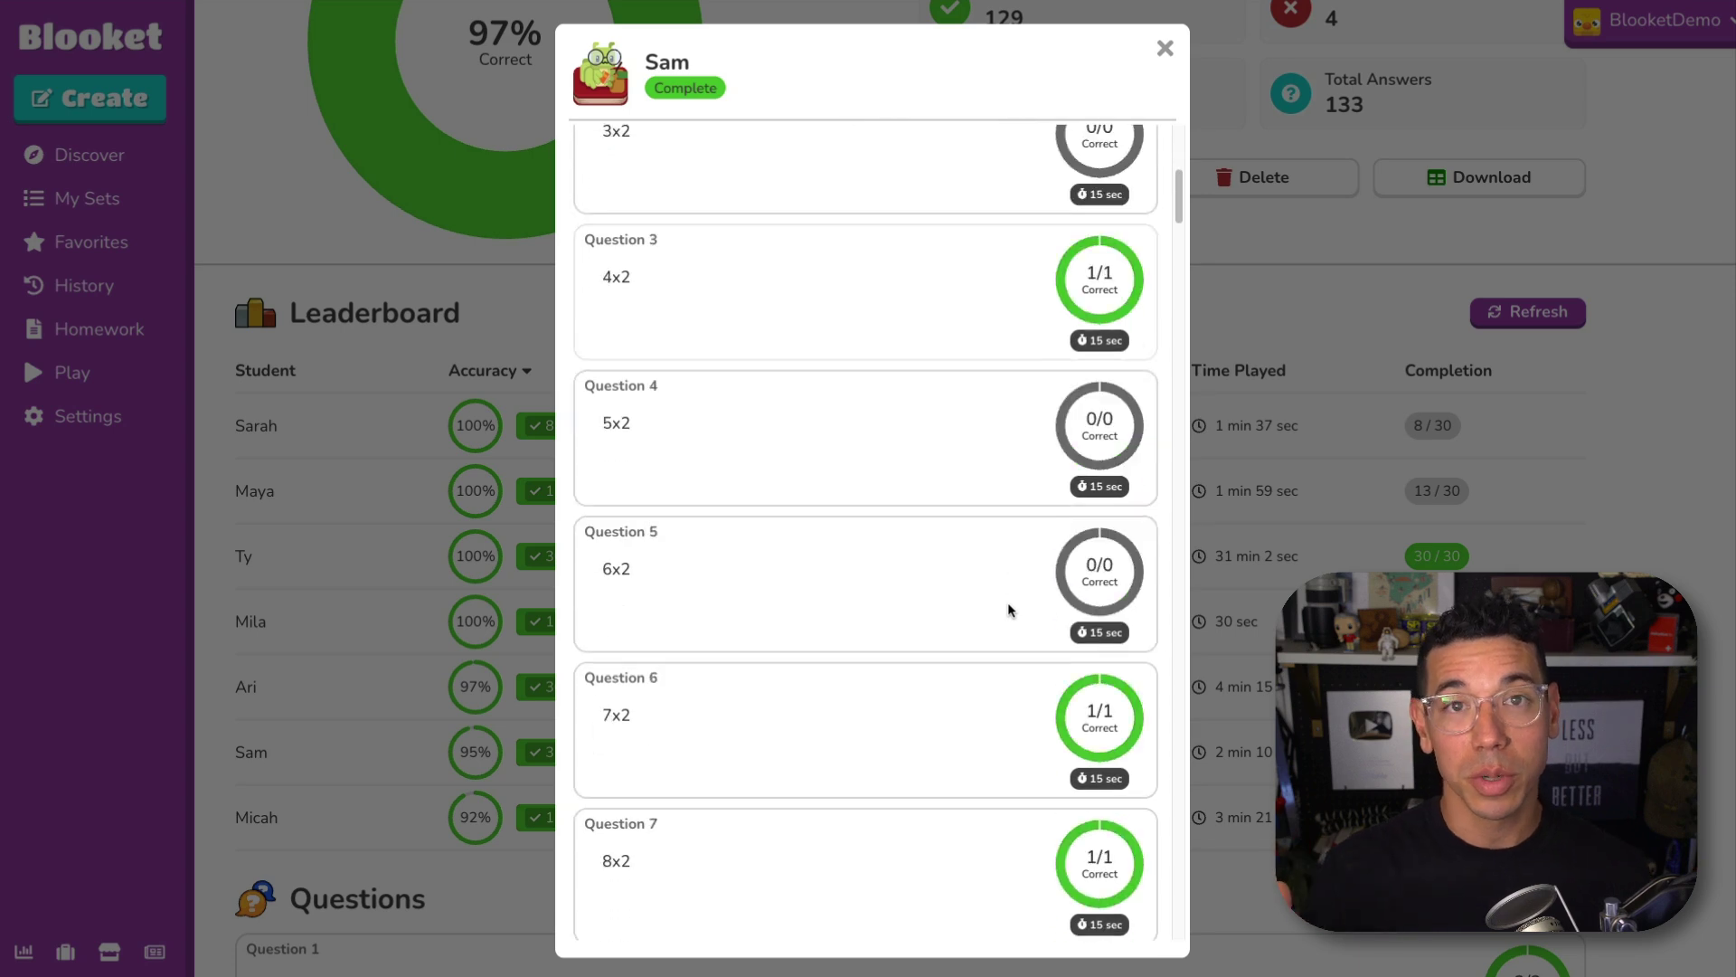
scroll(1009, 610, "down", 12)
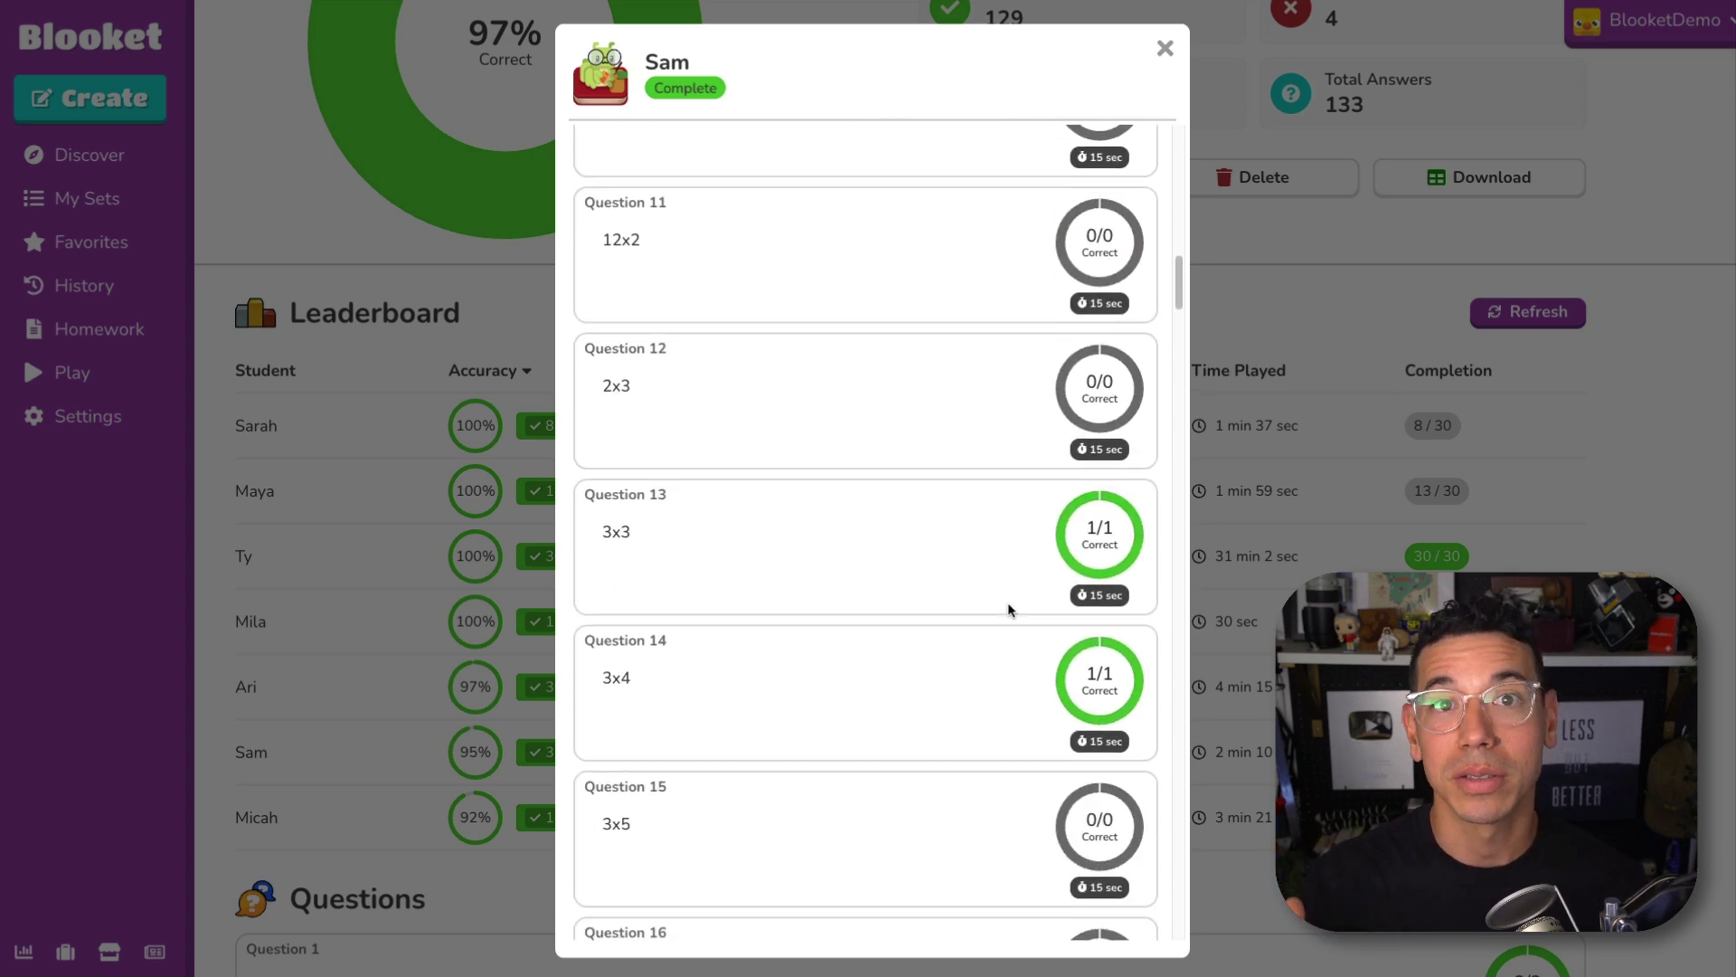
scroll(1009, 610, "down", 8)
scroll(1009, 609, "up", 20)
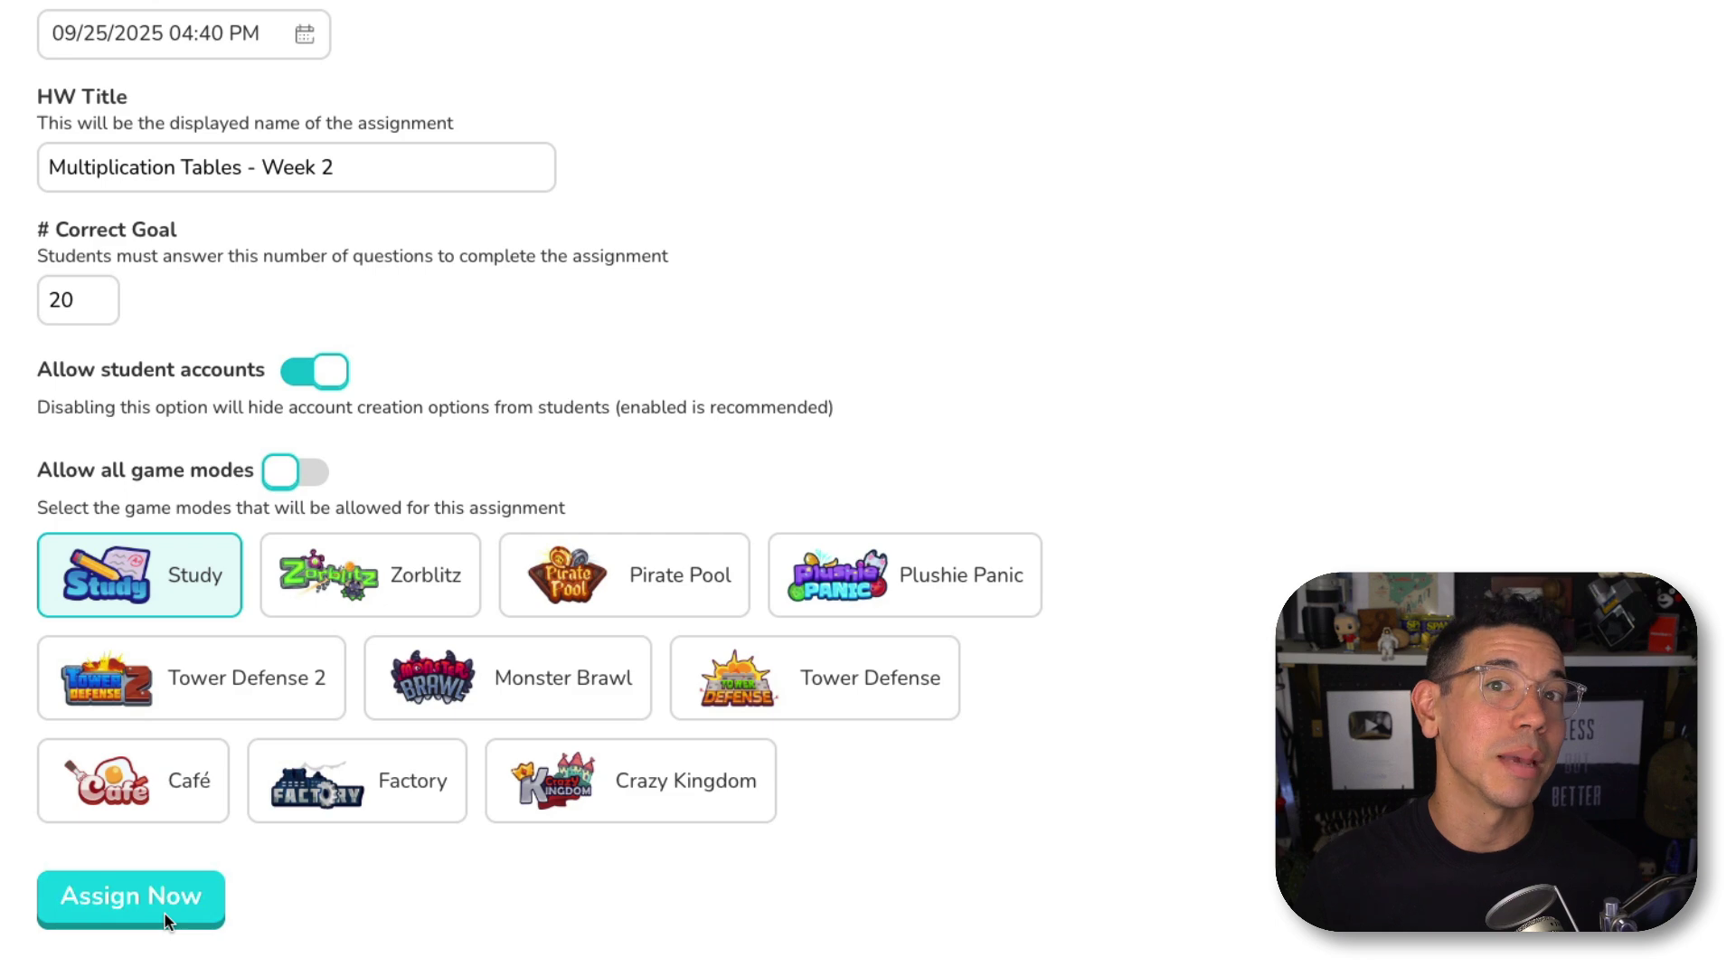
Step: Assign the homework, then open the gear menu for the Geometry Review (Copy) set
left_click(165, 913)
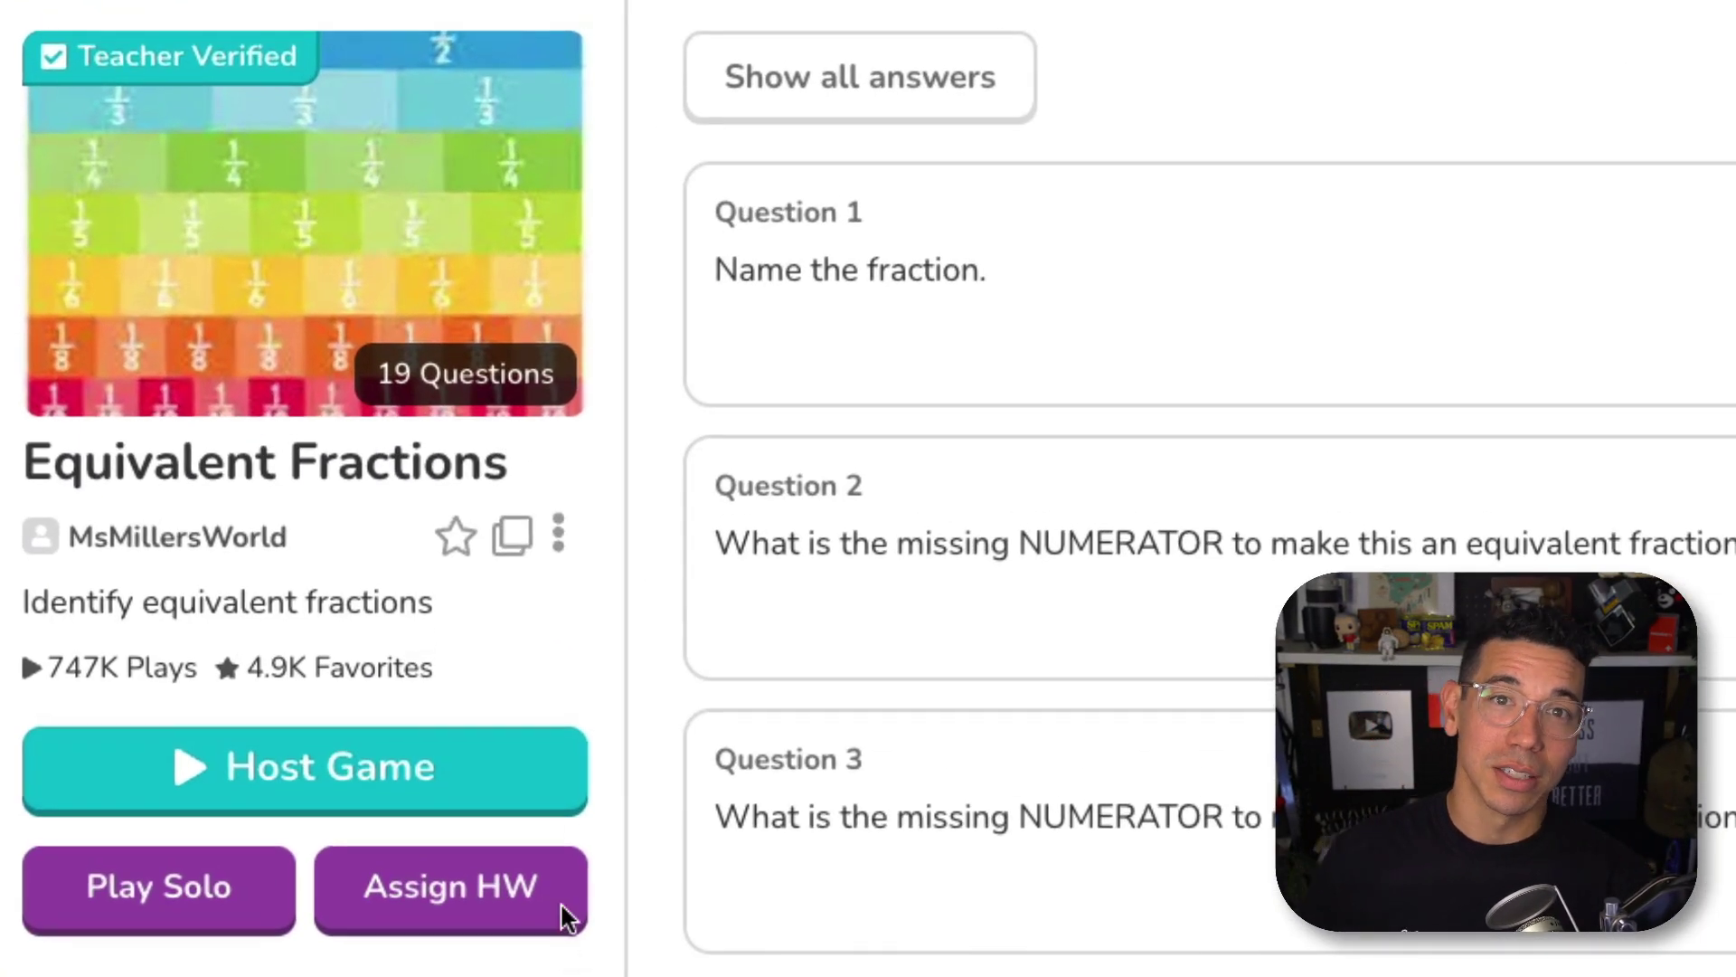
left_click(558, 534)
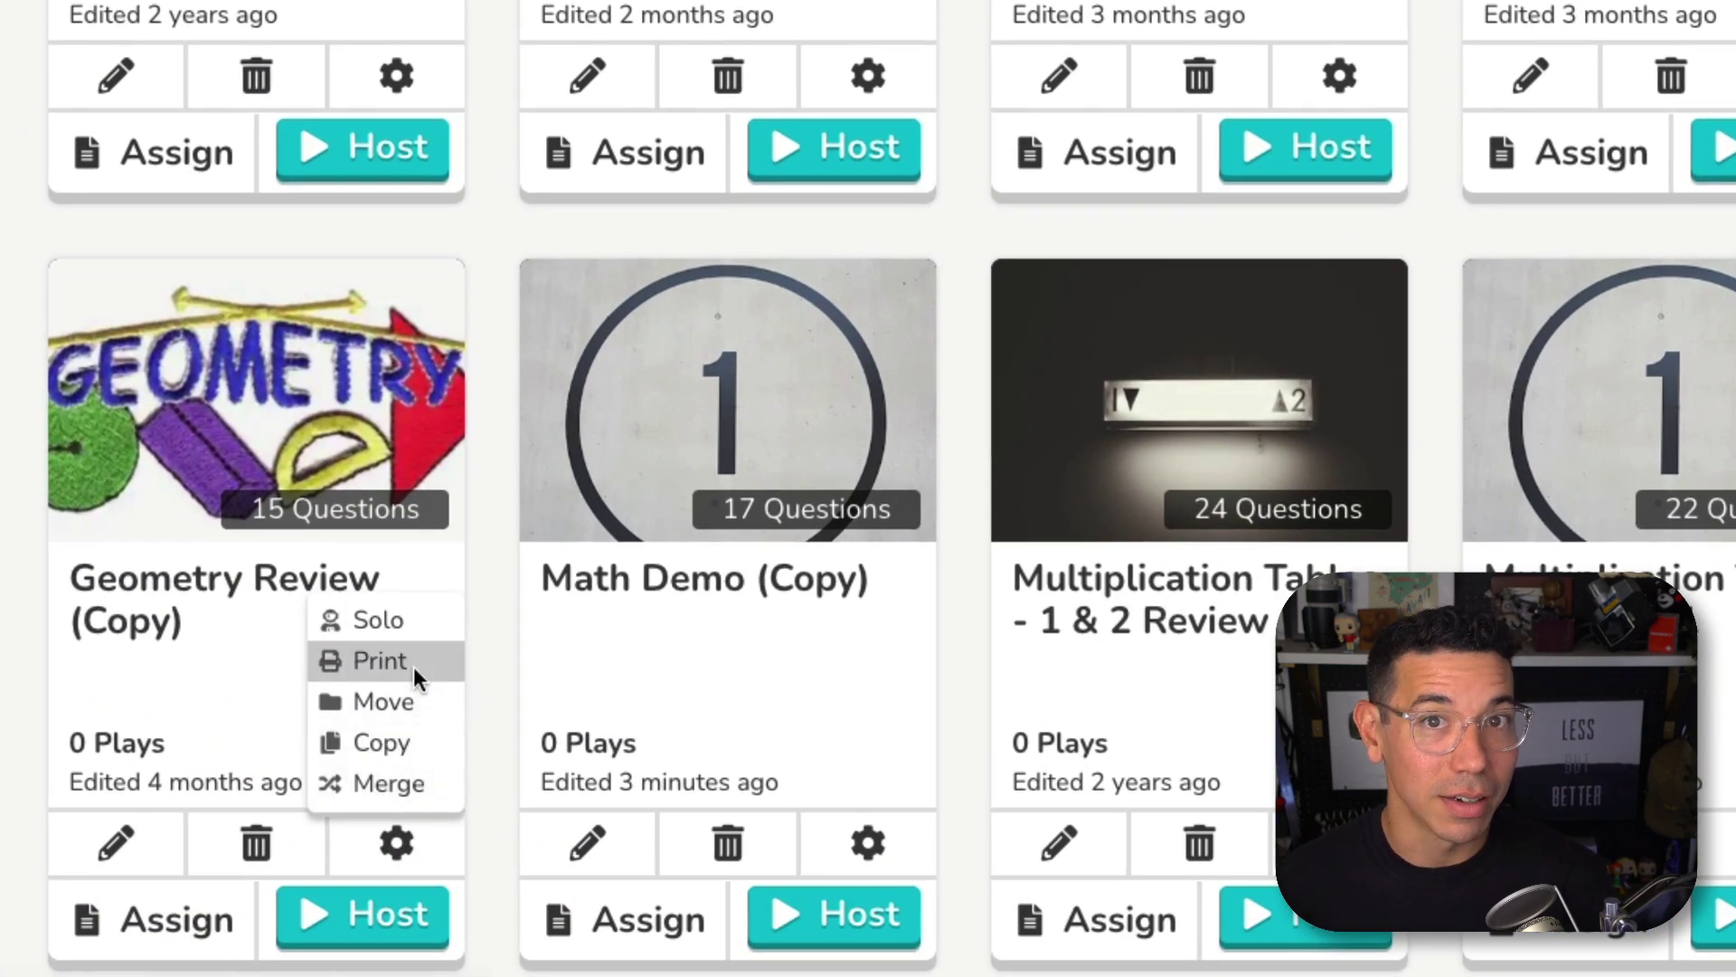
Step: Retitle the print worksheet 'Geometry Review Quiz', add 'Enter instructions here', and show correct answers
left_click(413, 669)
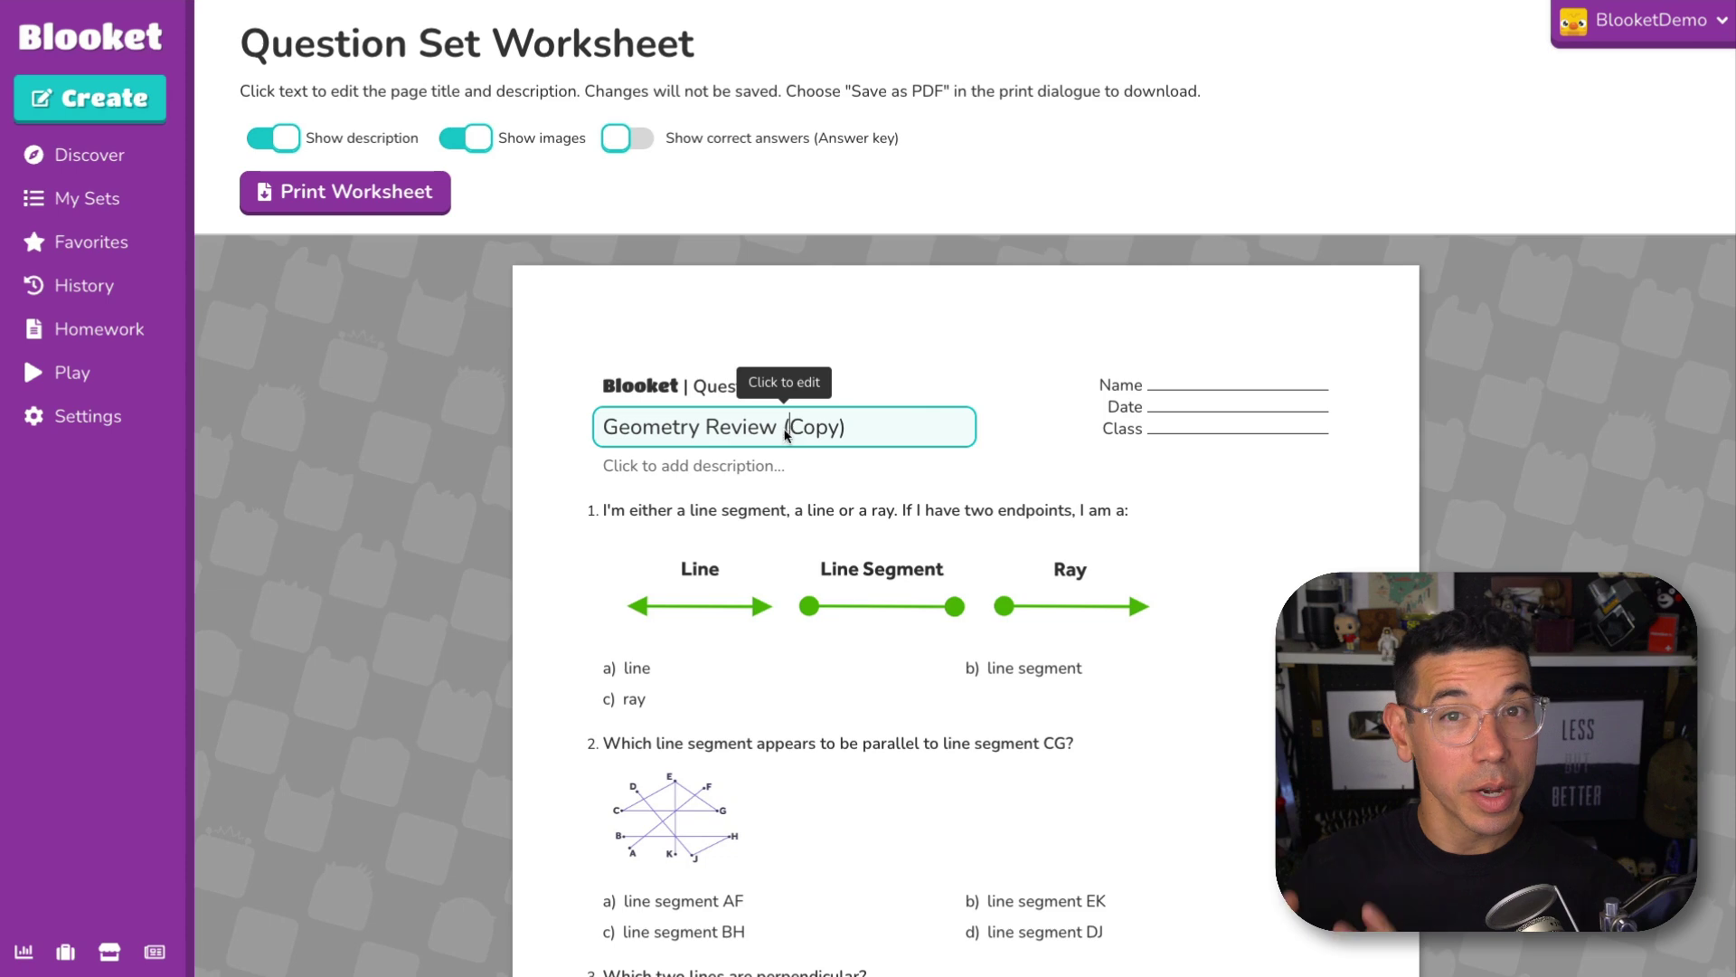
left_click_drag(785, 434, 915, 436)
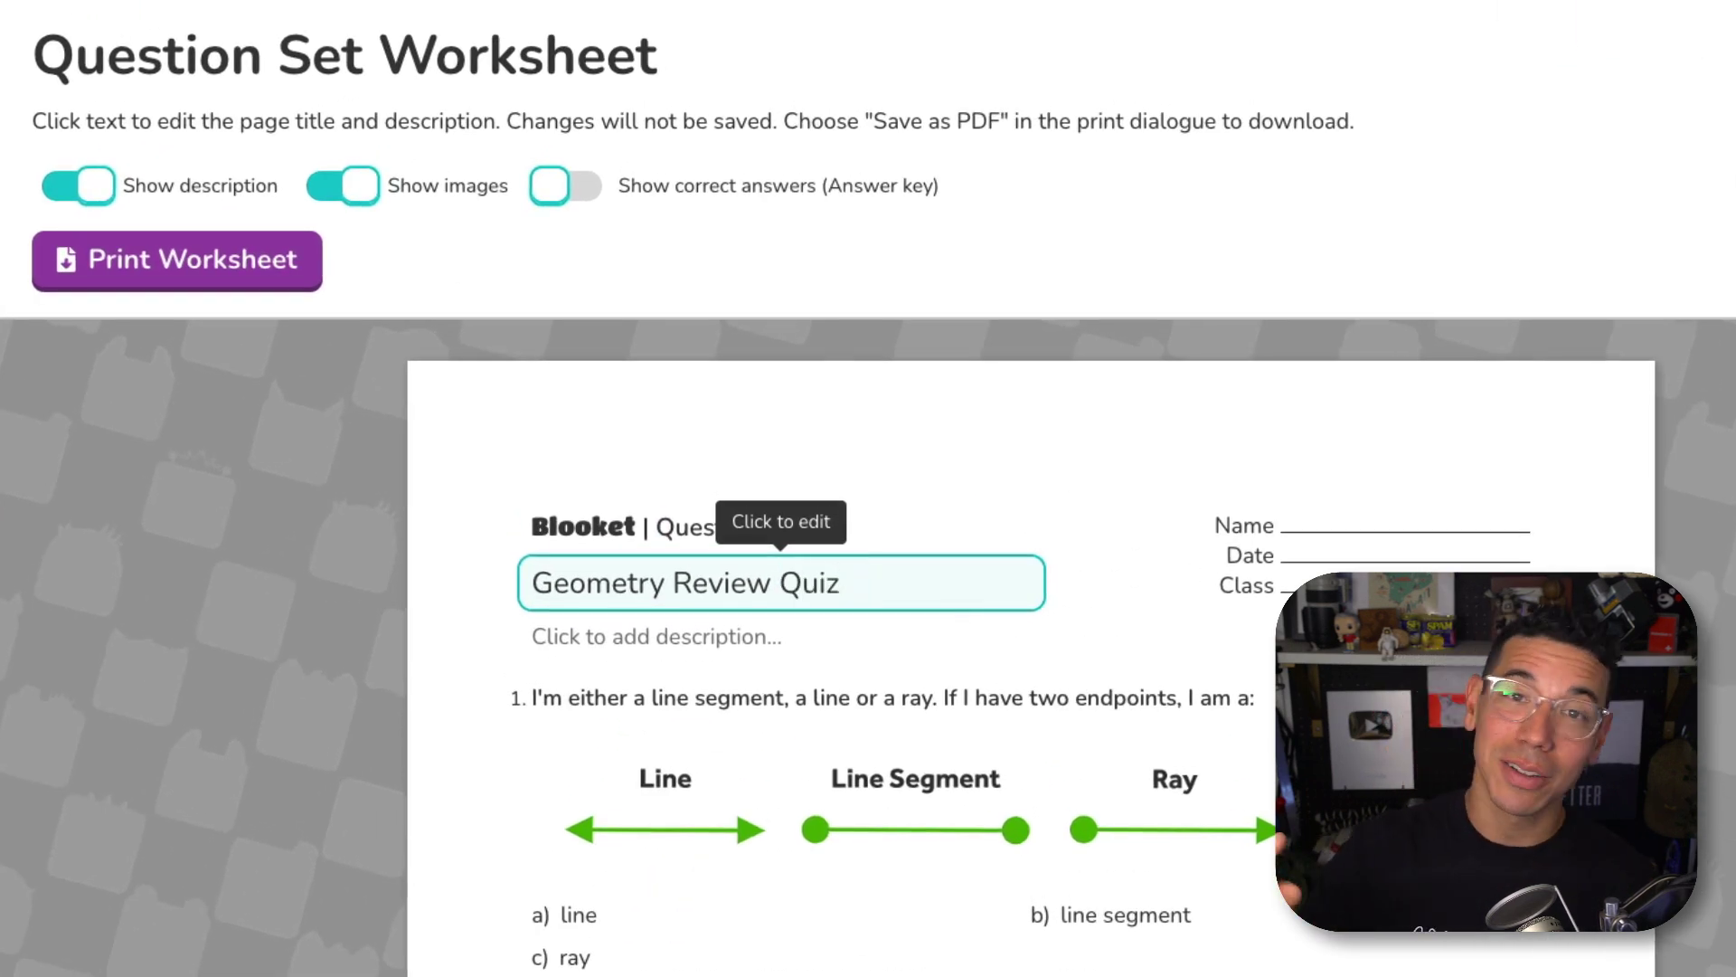
left_click(775, 632)
type("Enter instructions here")
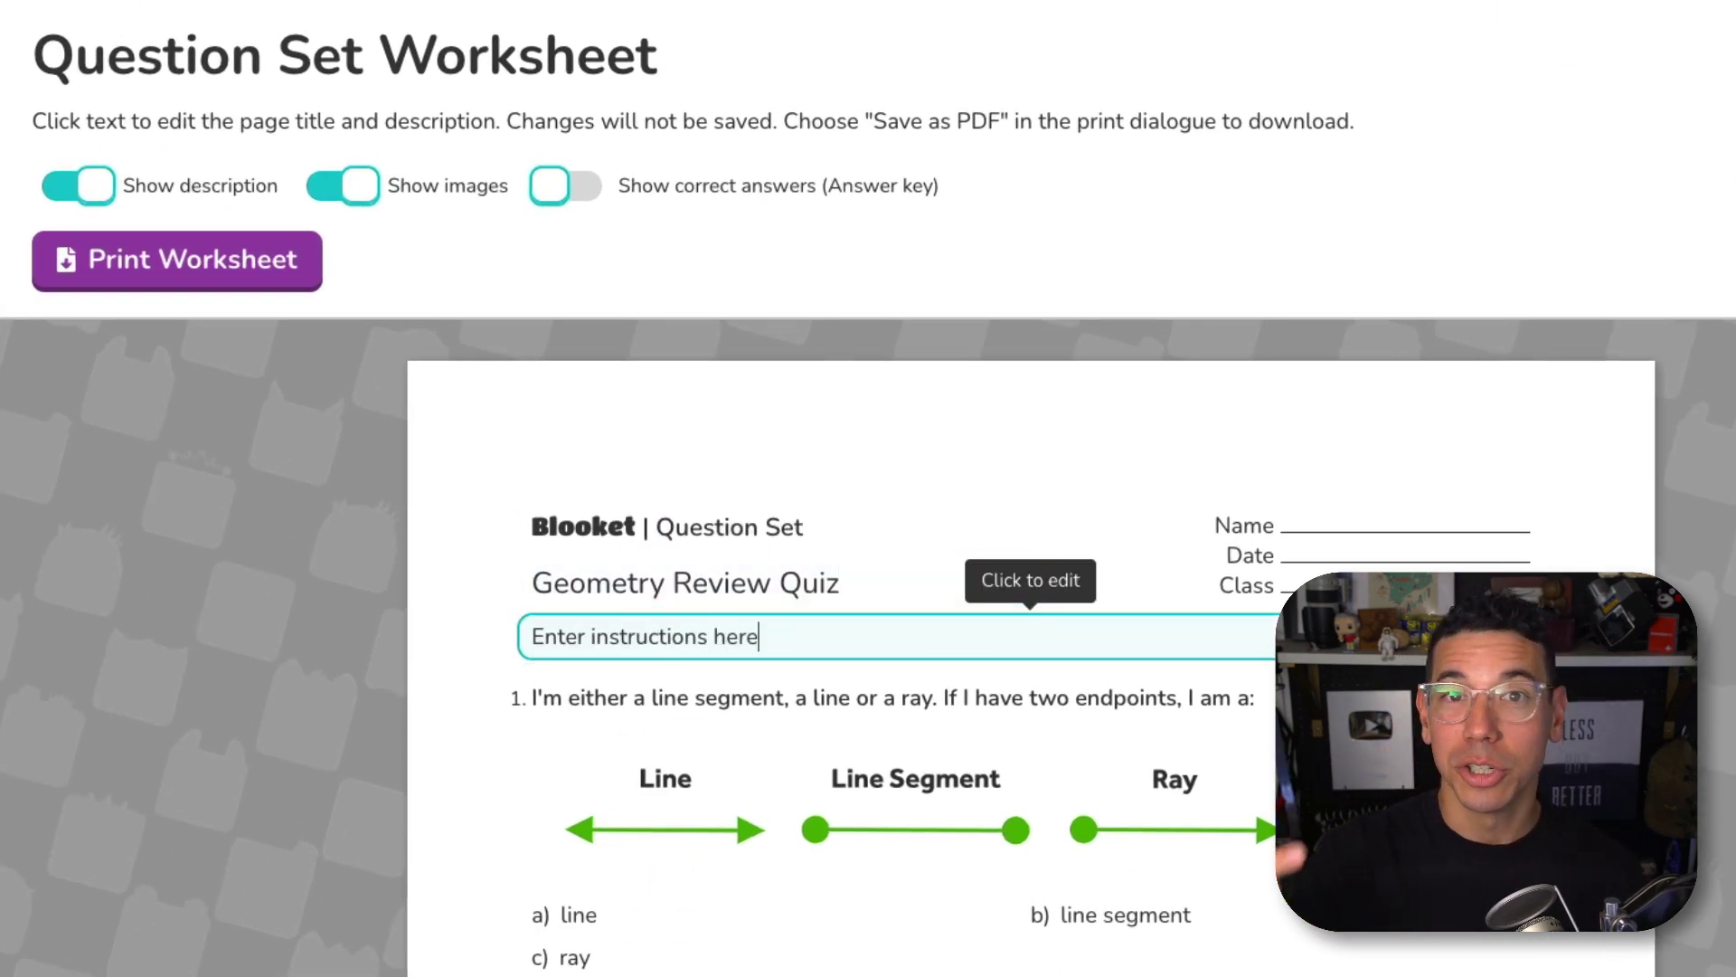
left_click(347, 184)
left_click(347, 184)
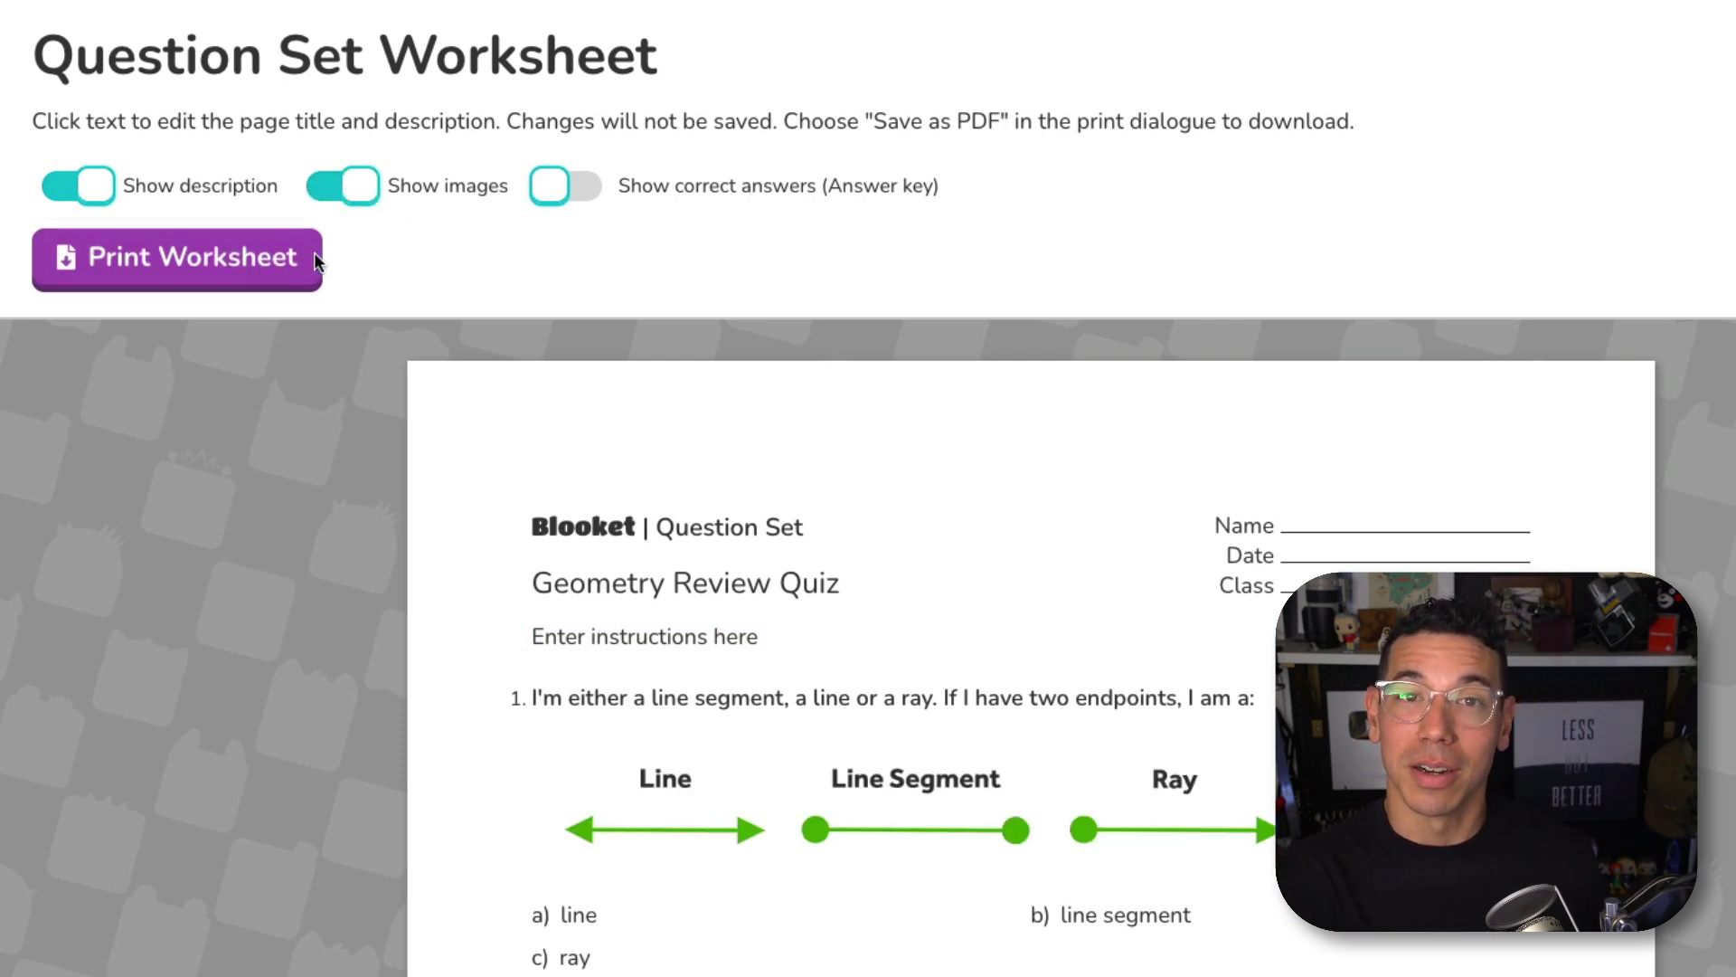
left_click(550, 184)
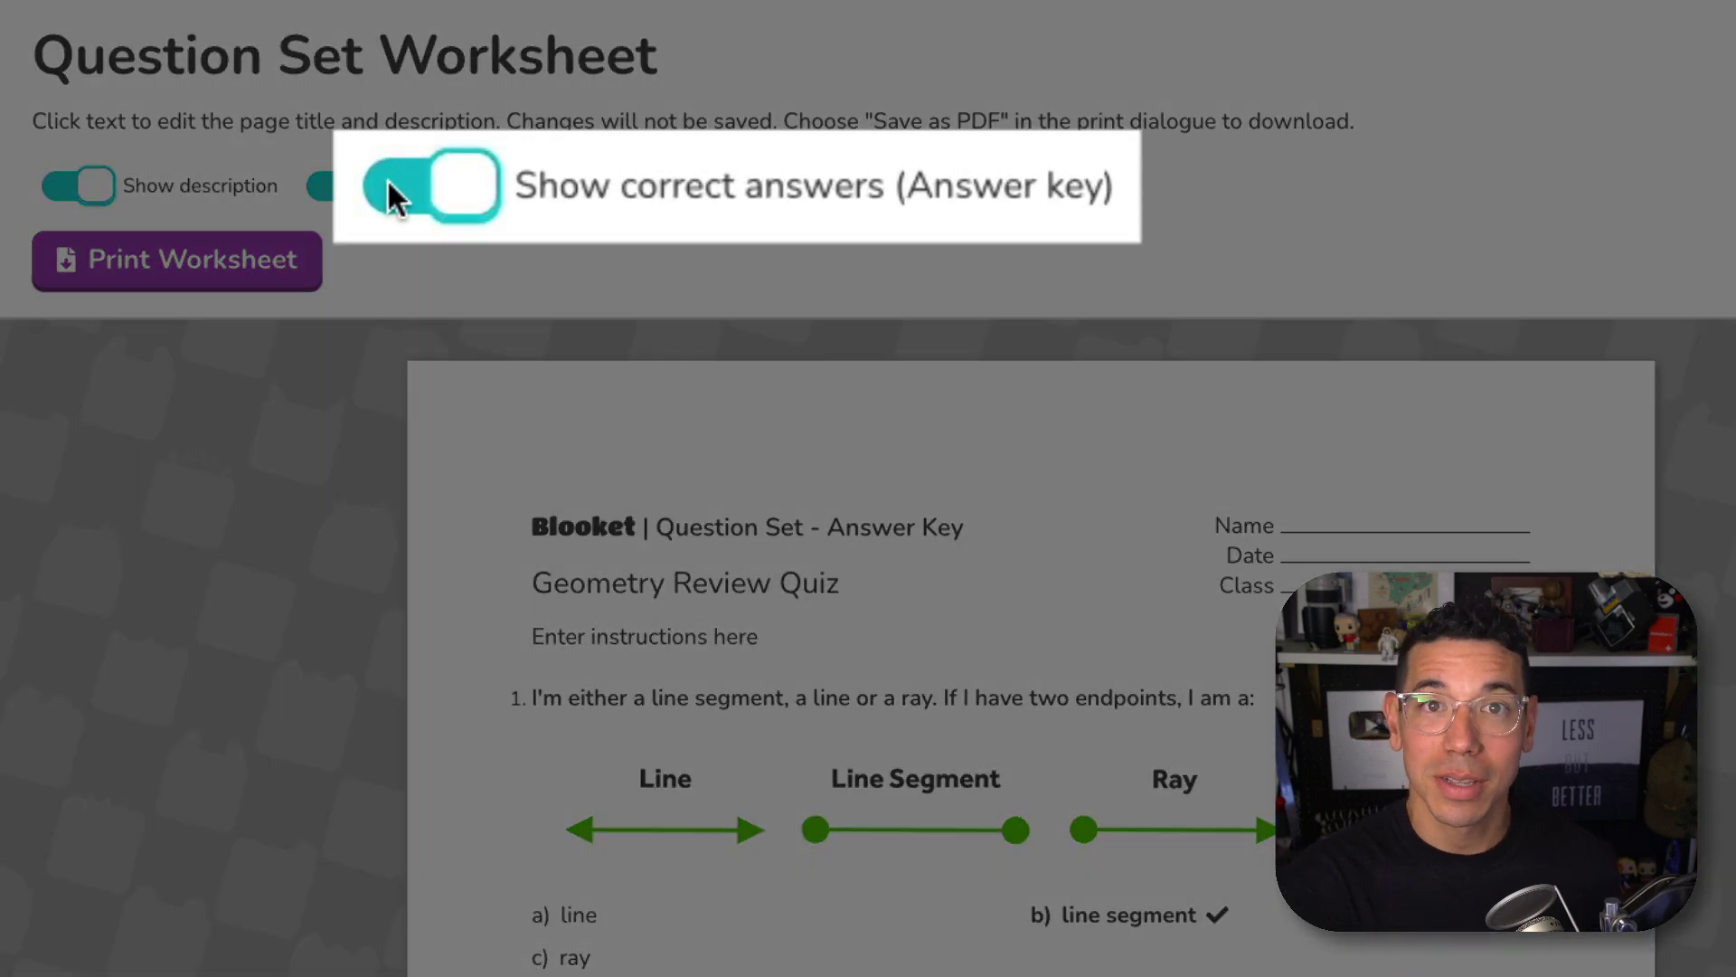